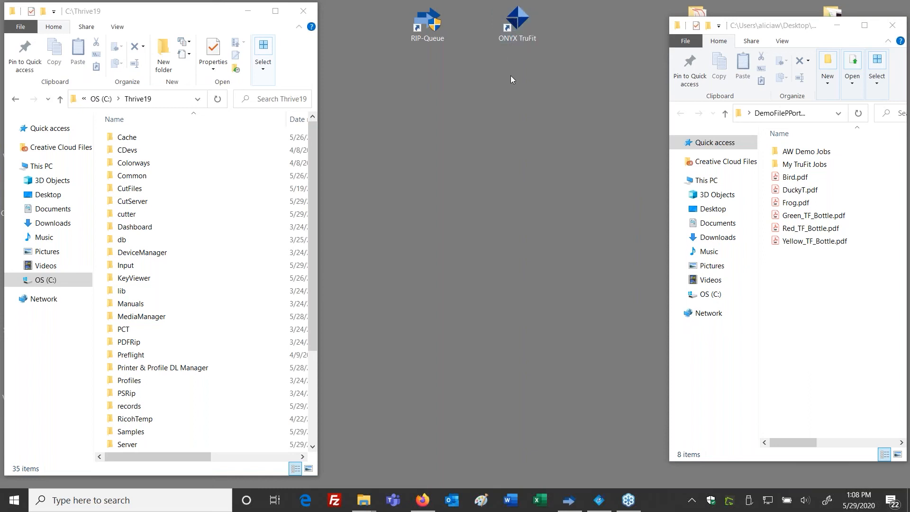
Launch ONYX TruFit and create a new job.
{"action": "left_click", "coordinate": [520, 23]}
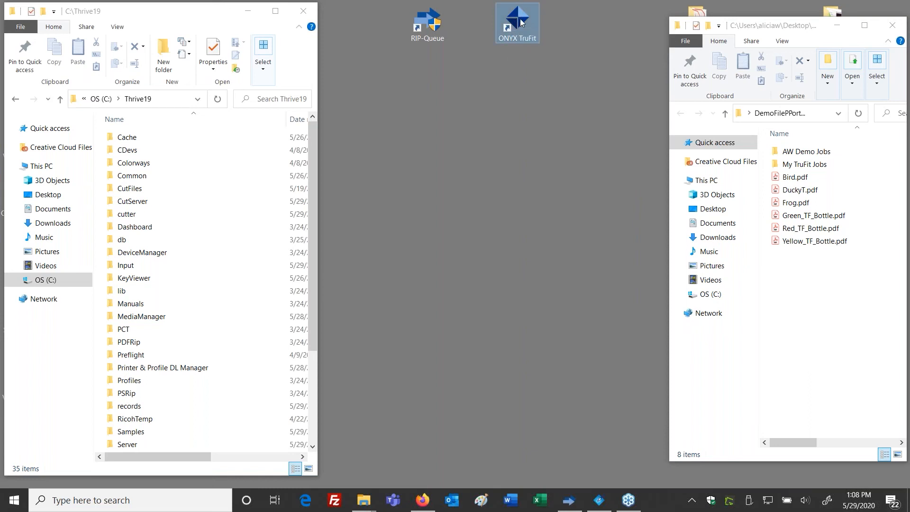
{"action": "double_click", "coordinate": [520, 23]}
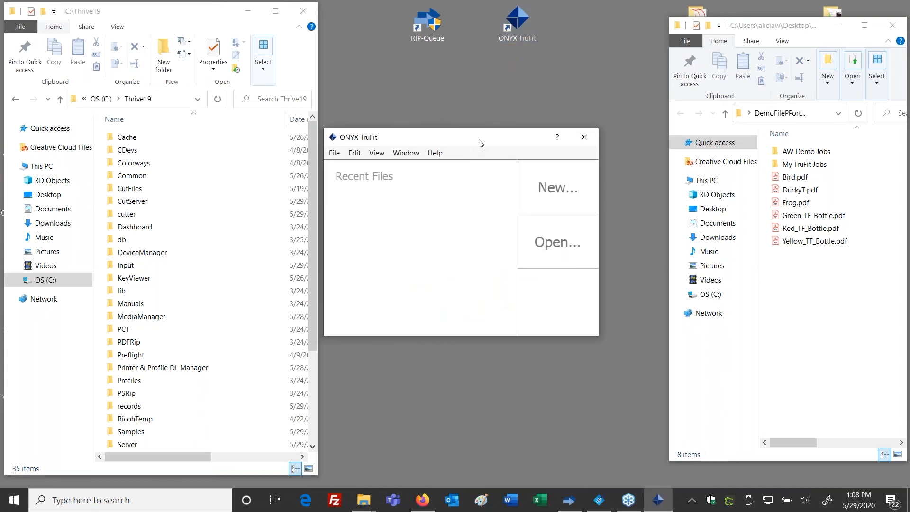
{"action": "left_click_drag", "start_coordinate": [480, 143], "coordinate": [490, 89]}
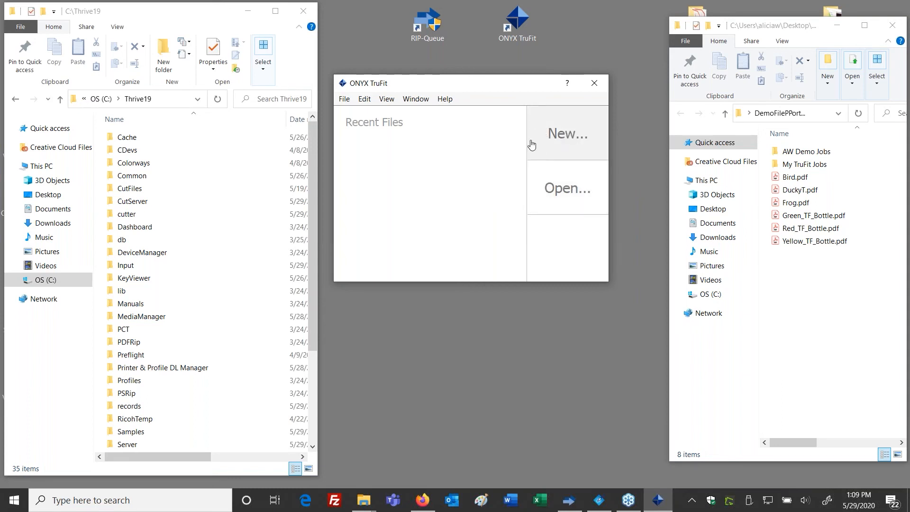
{"action": "left_click", "coordinate": [565, 136]}
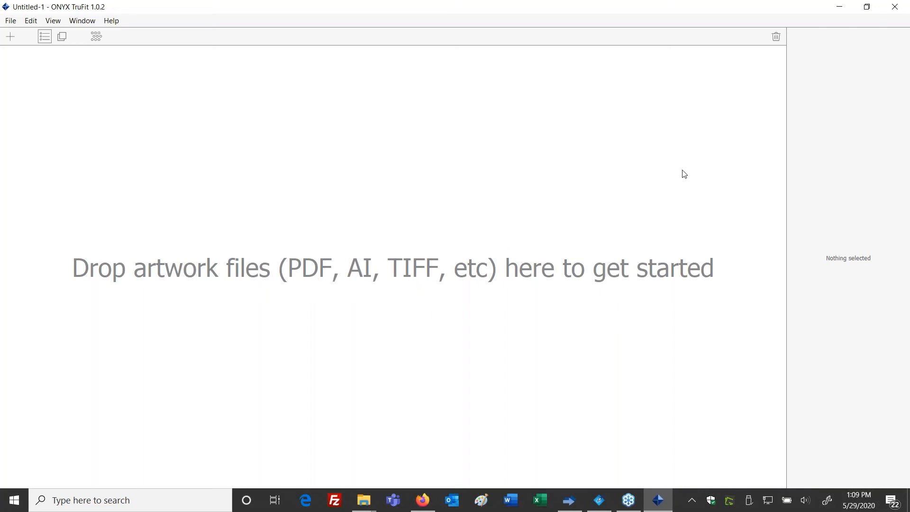
Add Frog.pdf from the demo files folder to the job as artwork, with the job window maximized again.
{"action": "left_click", "coordinate": [866, 7]}
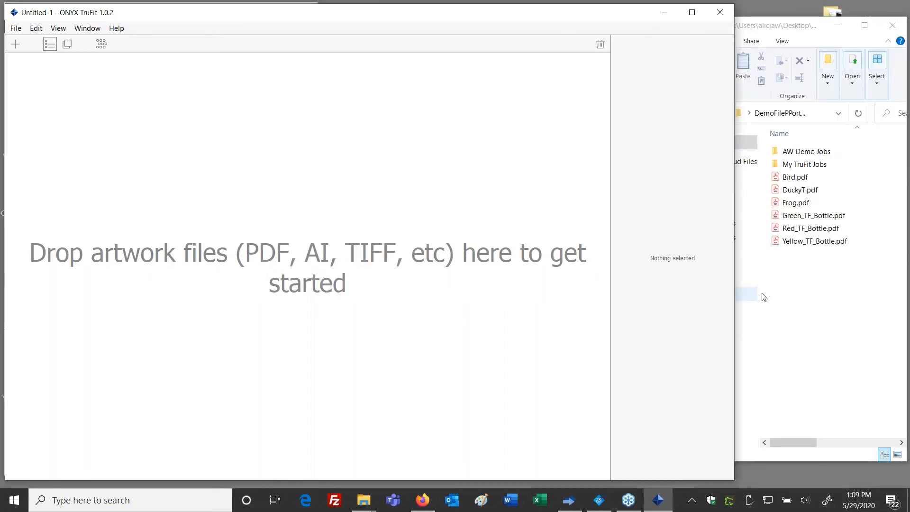
{"action": "left_click", "coordinate": [794, 276]}
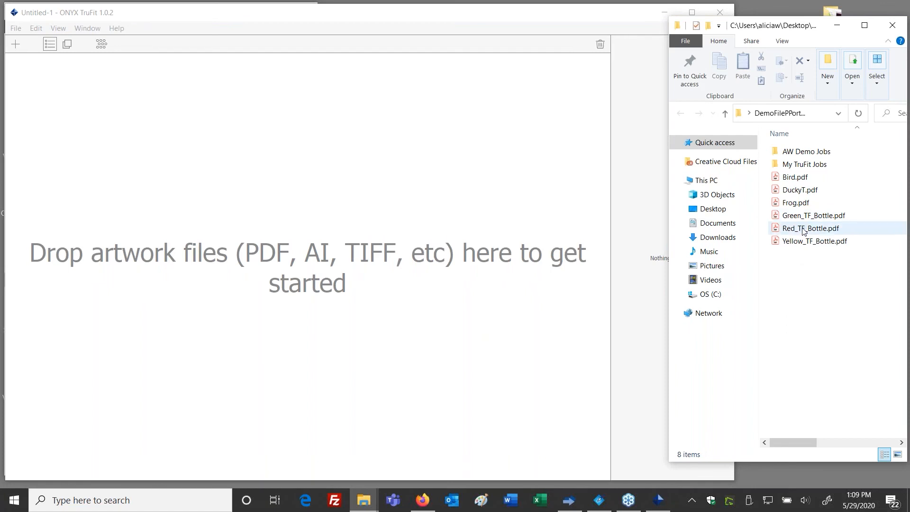
{"action": "left_click_drag", "start_coordinate": [797, 203], "coordinate": [234, 209]}
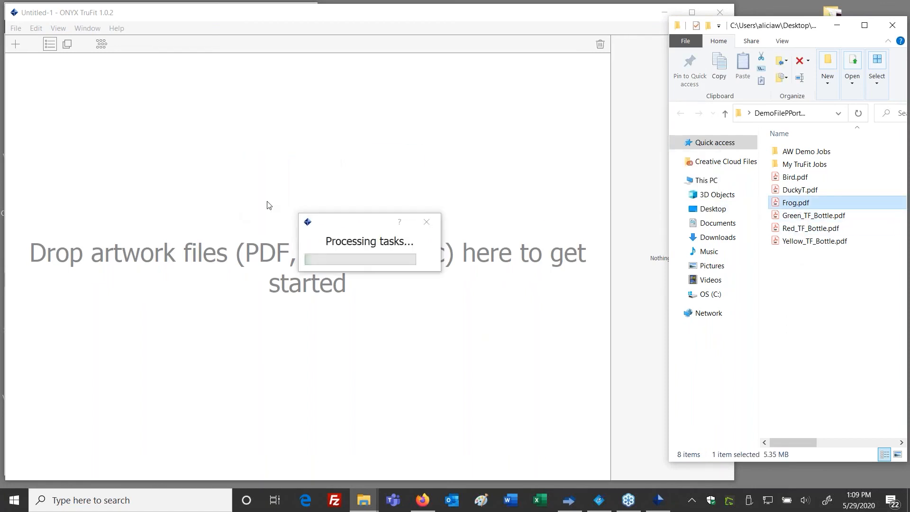
{"action": "left_click", "coordinate": [524, 14]}
{"action": "left_click", "coordinate": [692, 12]}
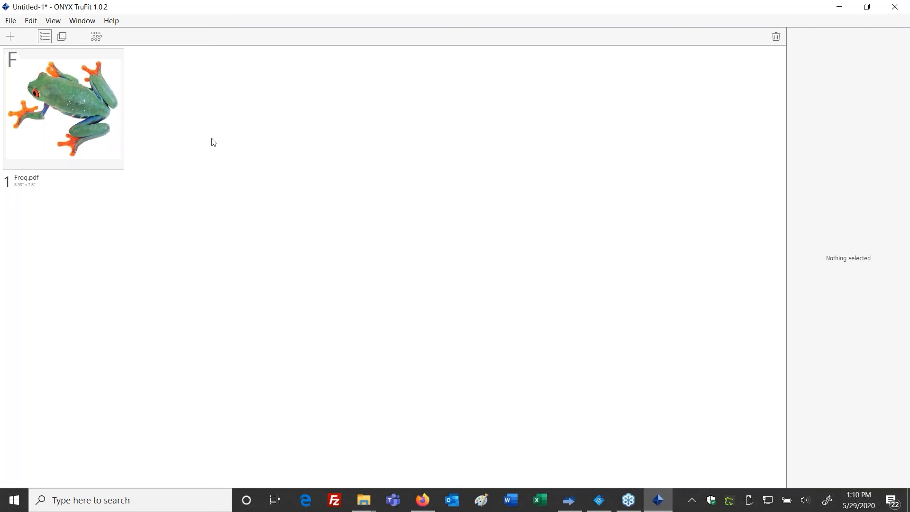
Open image tracing for the frog artwork, keep CutContour as the tool type, and preview the traced contour.
{"action": "left_click", "coordinate": [98, 108]}
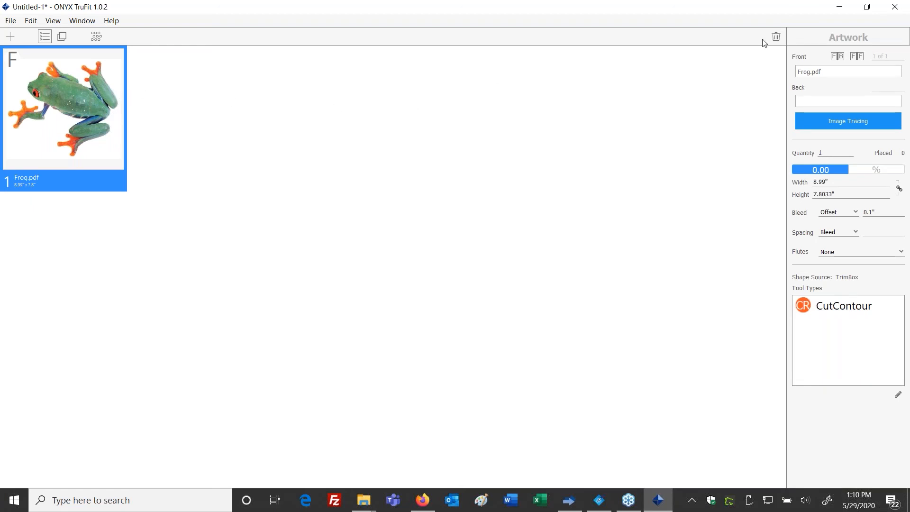
{"action": "left_click", "coordinate": [893, 27]}
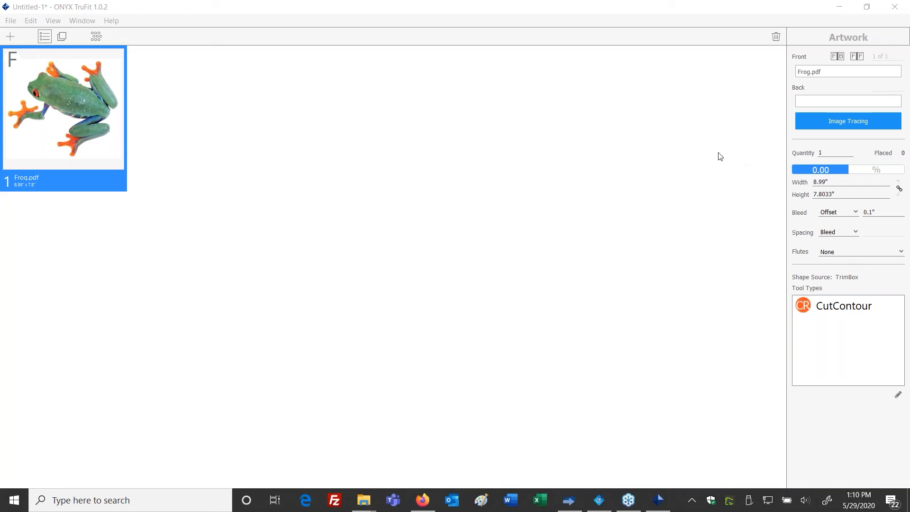
{"action": "left_click", "coordinate": [844, 122]}
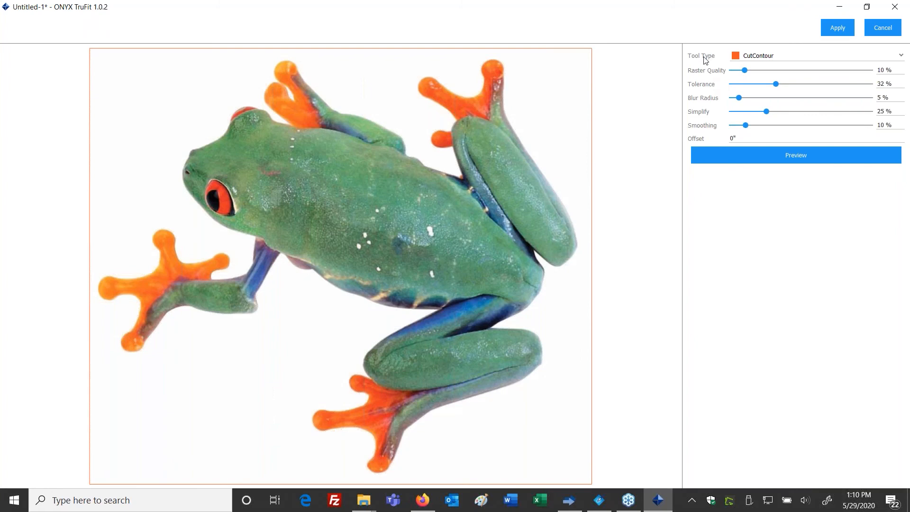
{"action": "left_click", "coordinate": [901, 56]}
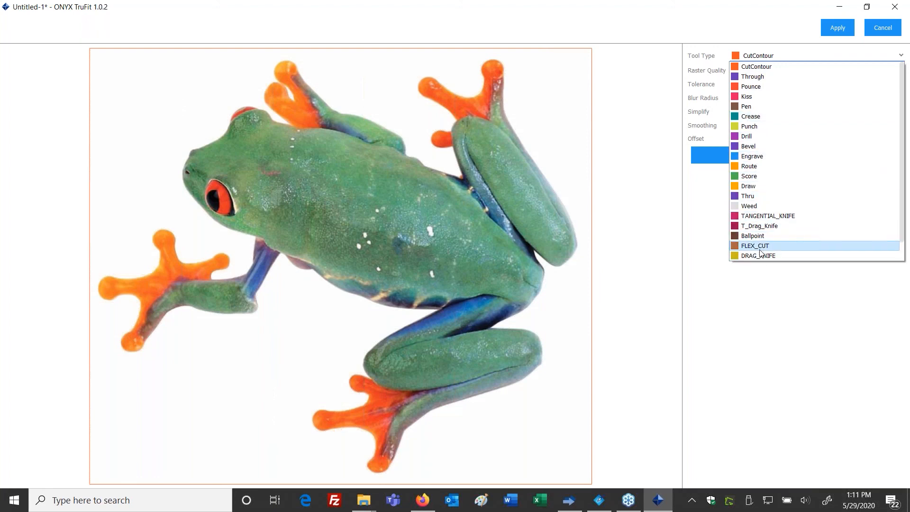
{"action": "left_click", "coordinate": [785, 69]}
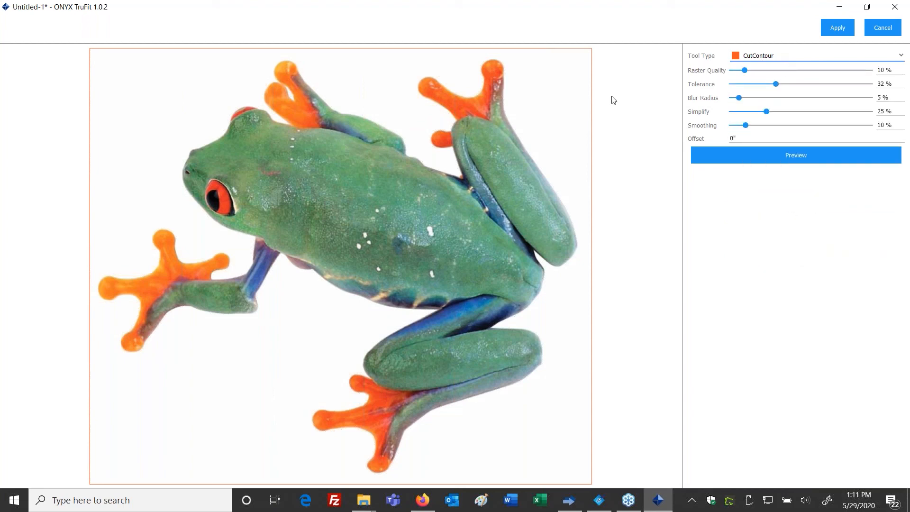
{"action": "left_click", "coordinate": [795, 155]}
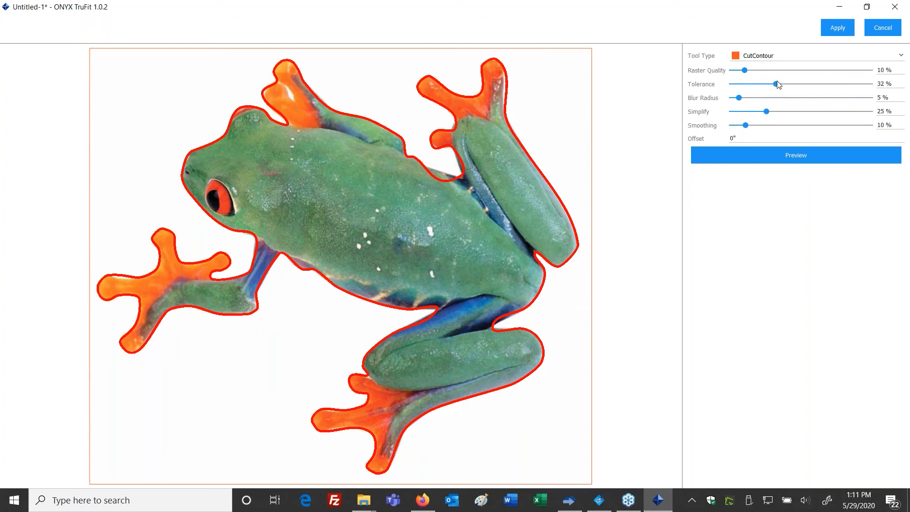
Set the tracing tolerance to 9% and simplify to 7%, preview the contour, and apply it to the frog.
{"action": "left_click_drag", "start_coordinate": [776, 84], "coordinate": [743, 84]}
{"action": "left_click_drag", "start_coordinate": [767, 115], "coordinate": [741, 113]}
{"action": "left_click", "coordinate": [779, 155]}
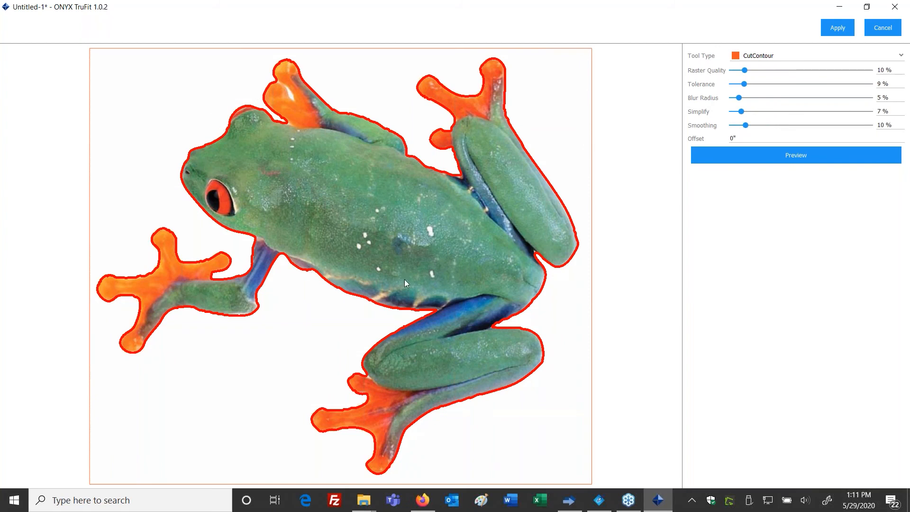
{"action": "left_click", "coordinate": [836, 28]}
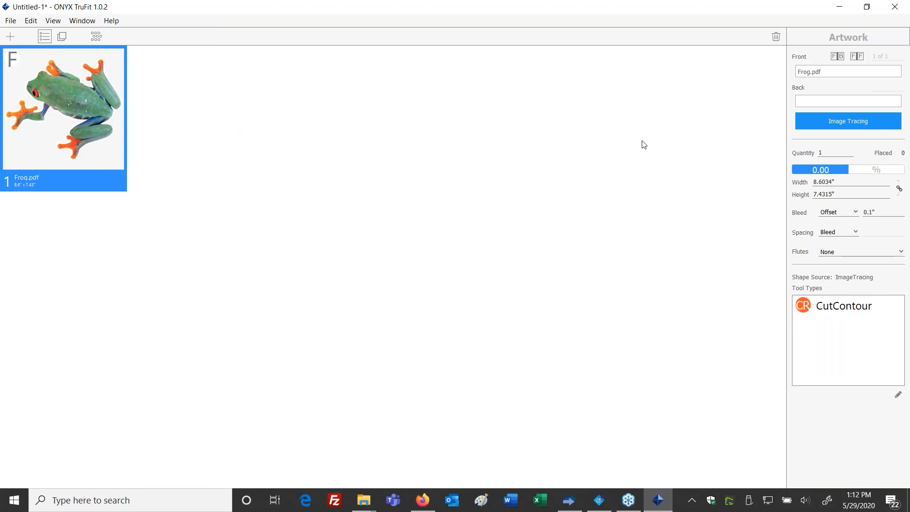
Set the frog artwork's quantity to 16 and choose the 48x48in Board as the nesting substrate.
{"action": "left_click", "coordinate": [832, 151]}
{"action": "type", "text": "6"}
{"action": "left_click", "coordinate": [95, 36]}
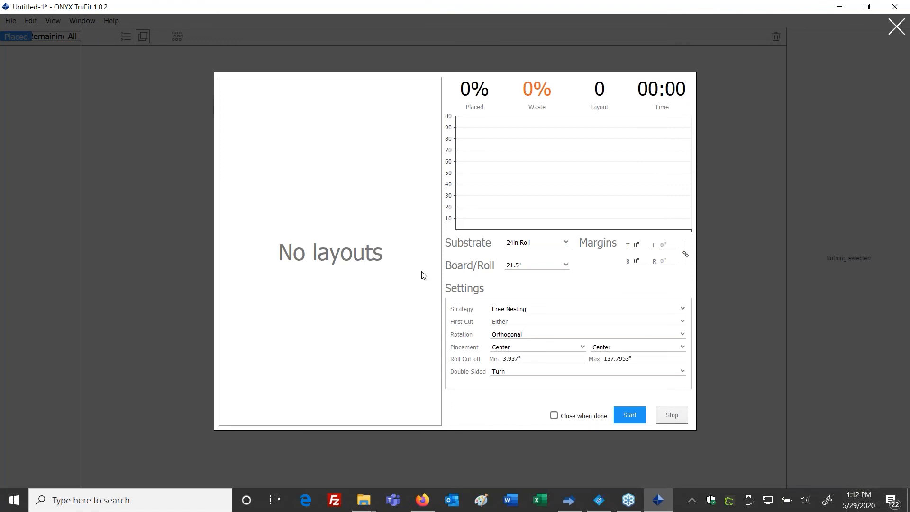
{"action": "left_click", "coordinate": [566, 244]}
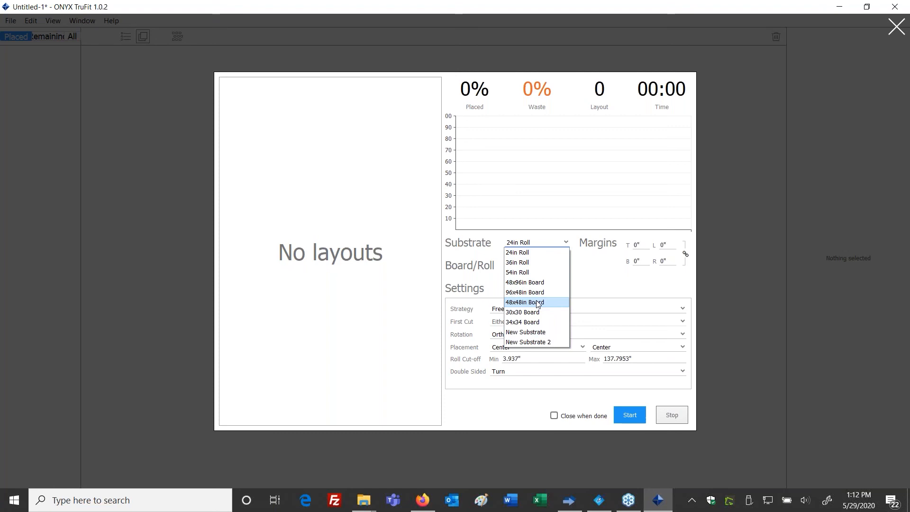
{"action": "left_click", "coordinate": [538, 303]}
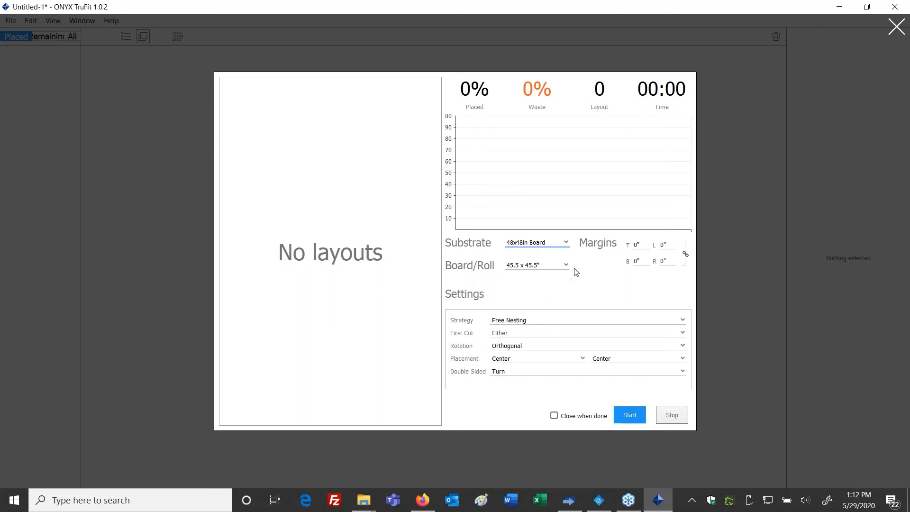
Run the nesting of the frogs and fit the resulting layout's size to them.
{"action": "left_click", "coordinate": [629, 415]}
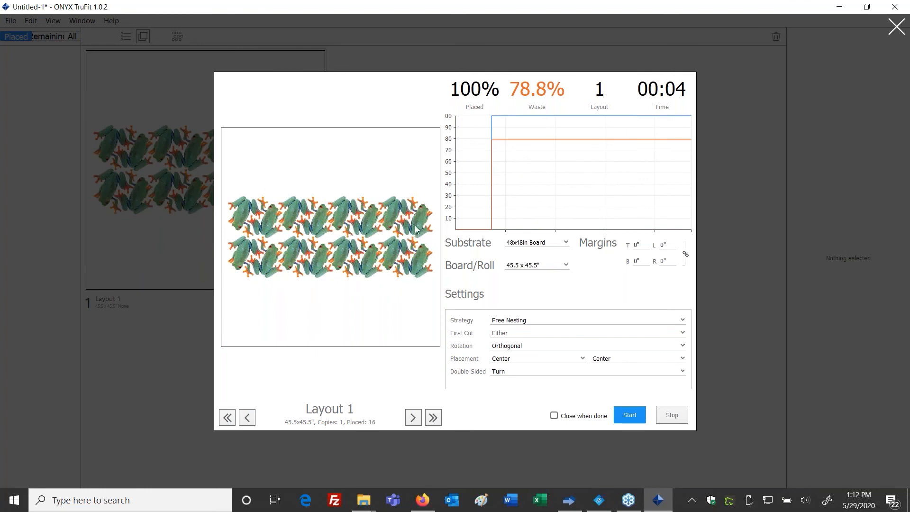
{"action": "left_click", "coordinate": [896, 27]}
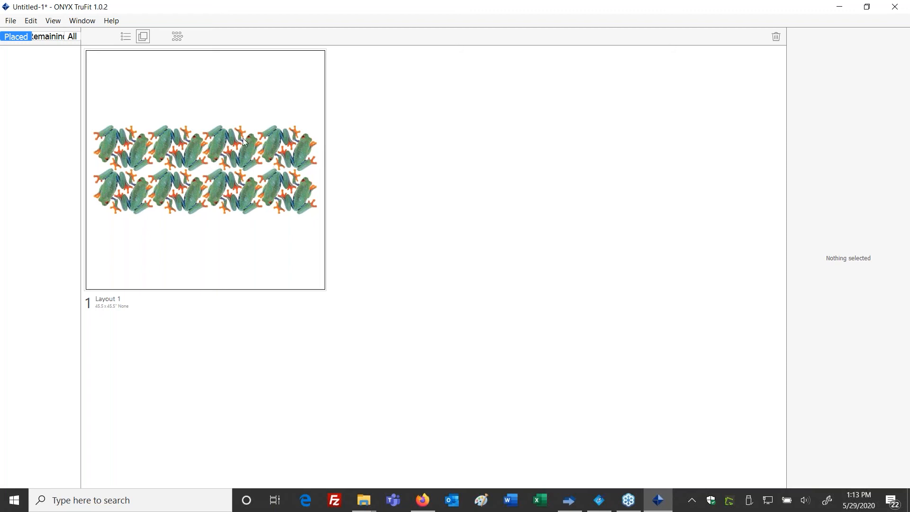
{"action": "left_click", "coordinate": [246, 90]}
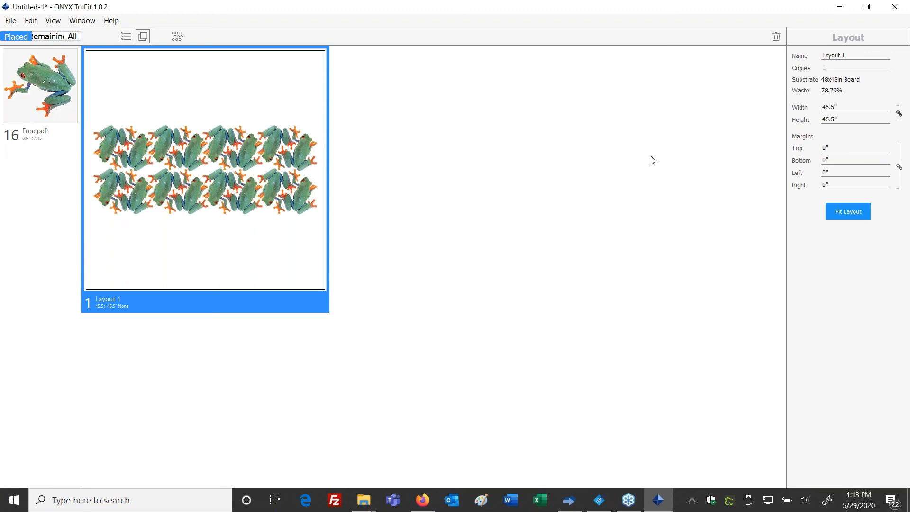
{"action": "left_click", "coordinate": [846, 219]}
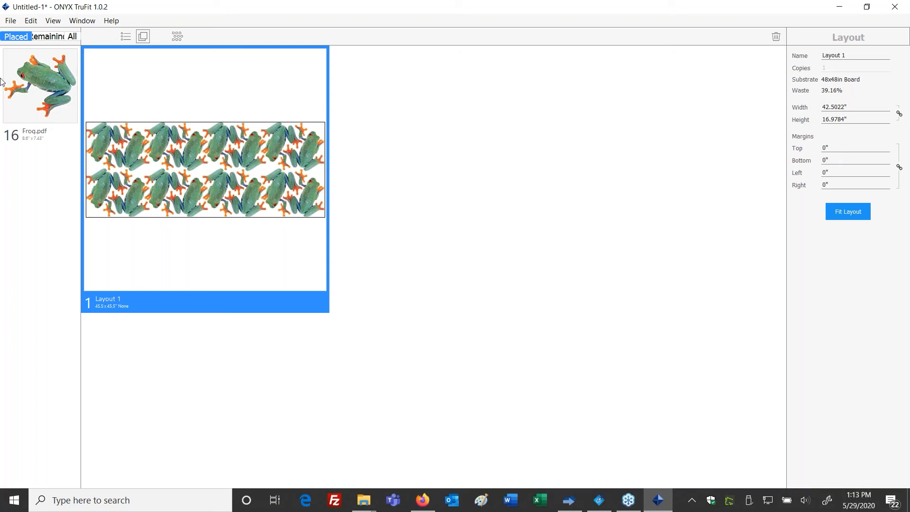
Save the job as "16nested frogs" in the My TruFit Jobs folder inside DemoFilePPortal.
{"action": "left_click", "coordinate": [10, 21]}
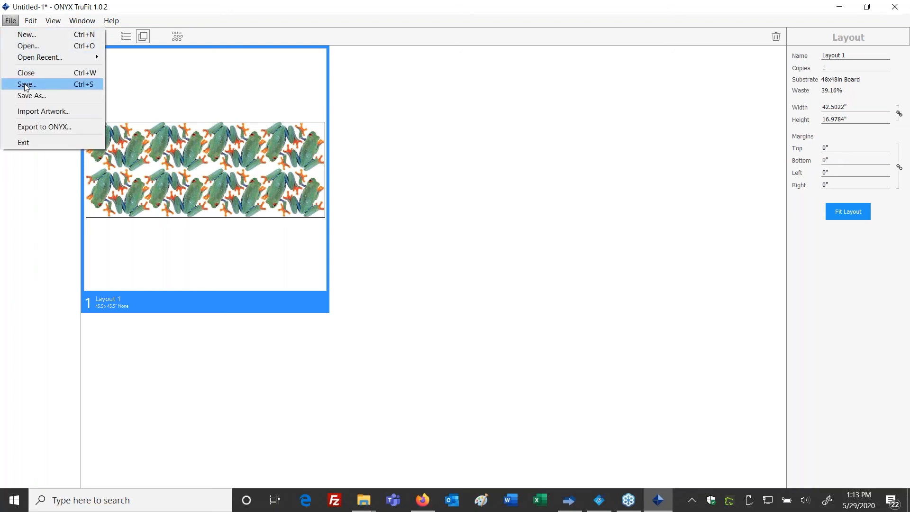
{"action": "left_click", "coordinate": [29, 95]}
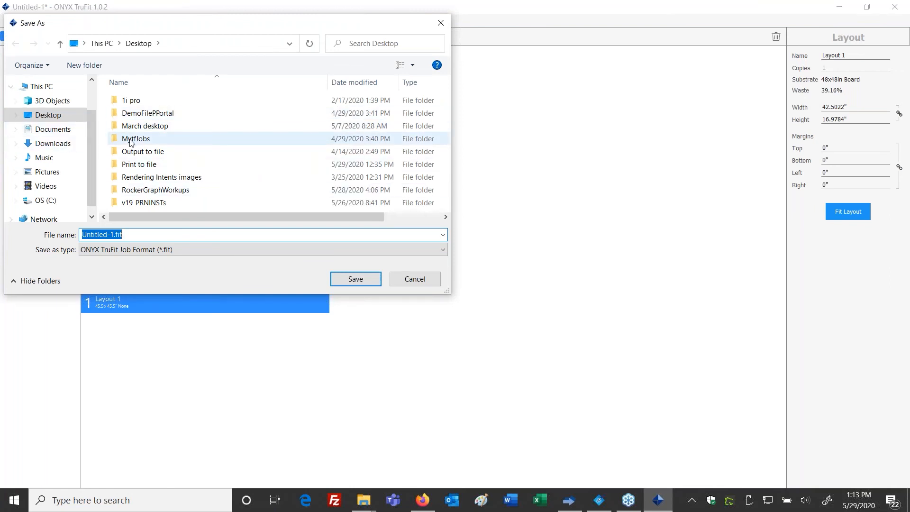
{"action": "double_click", "coordinate": [137, 113]}
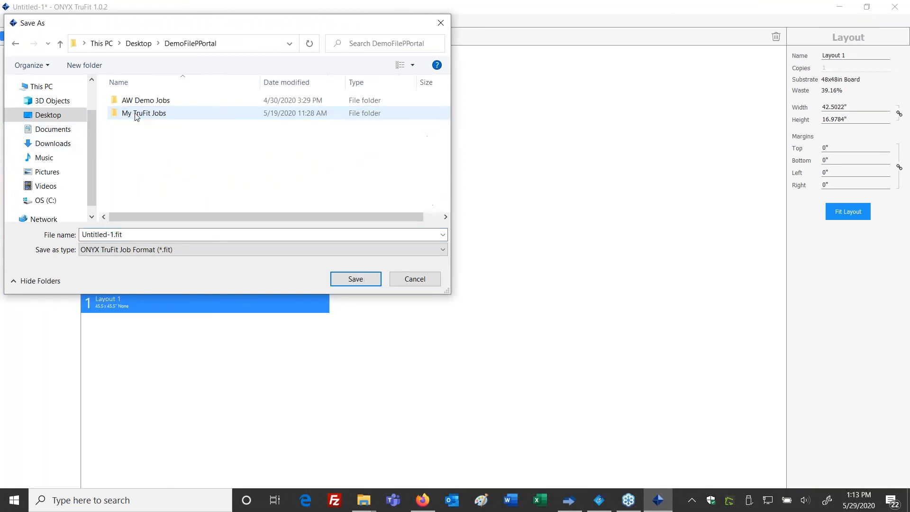
{"action": "double_click", "coordinate": [136, 113]}
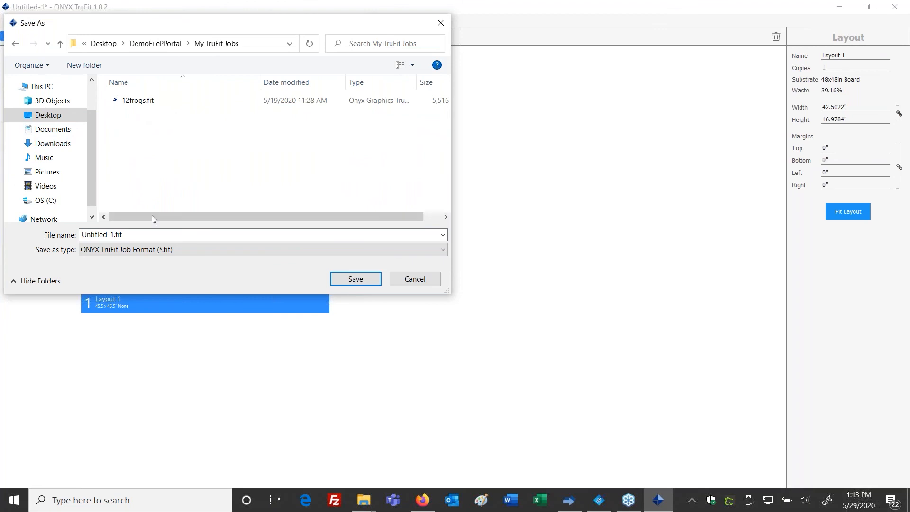
{"action": "left_click", "coordinate": [139, 234]}
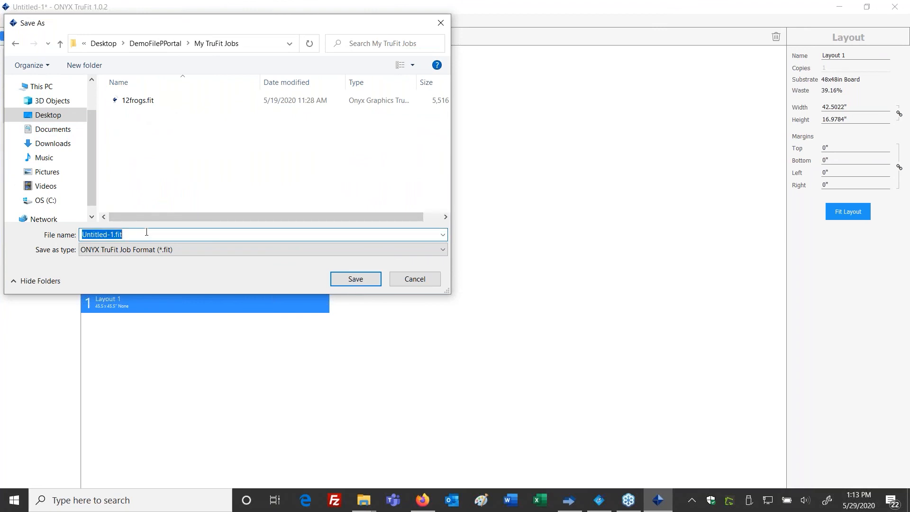
{"action": "type", "text": "16nested frogs"}
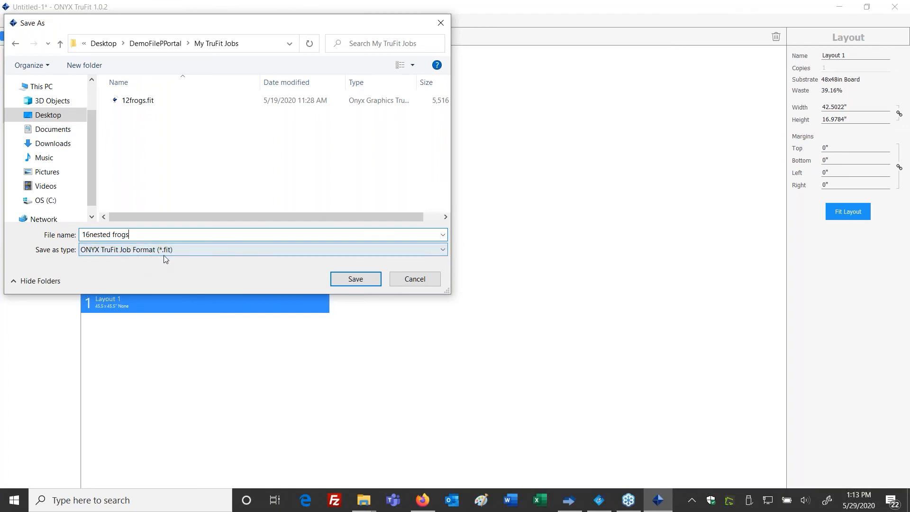
{"action": "left_click", "coordinate": [353, 279]}
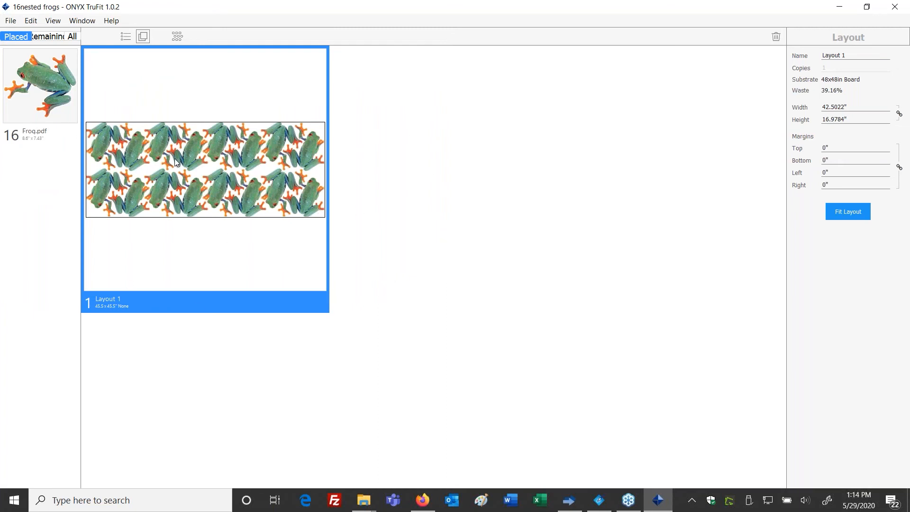
Export the nested frog layout to ONYX with the Flatbed Printer preset, one file per layout, using the Flatbed Printer/Roll Cutter export folder.
{"action": "left_click", "coordinate": [15, 21]}
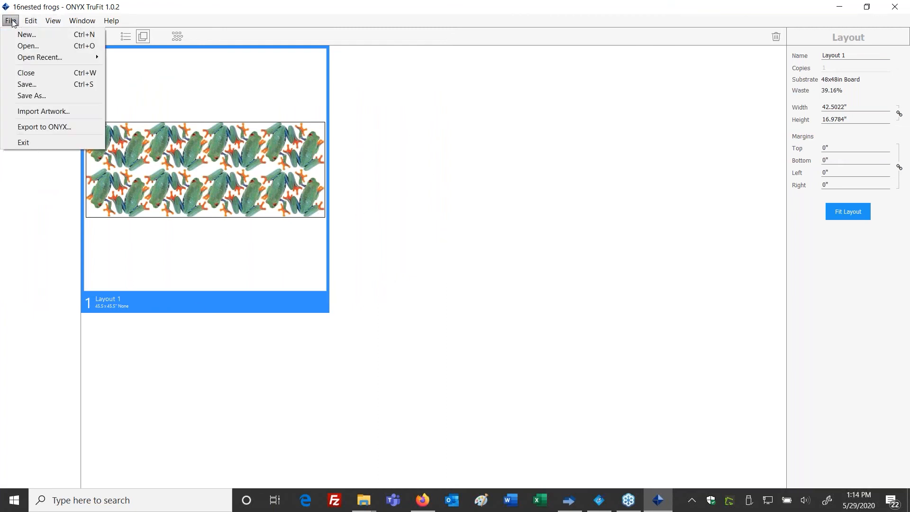
{"action": "left_click", "coordinate": [77, 126]}
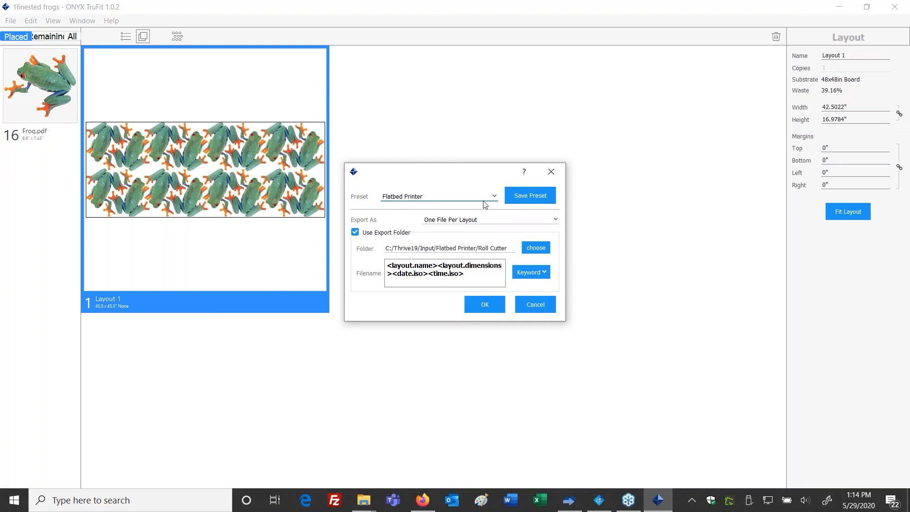
{"action": "left_click", "coordinate": [496, 198]}
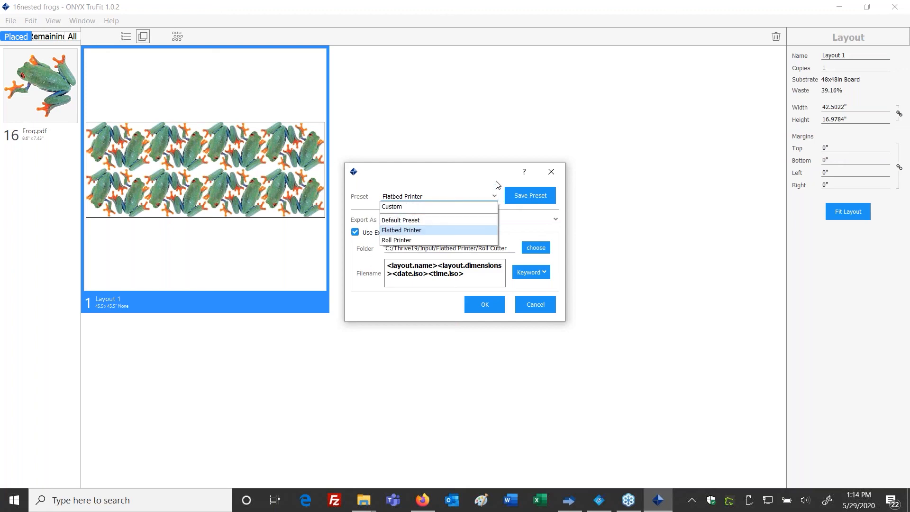
{"action": "left_click", "coordinate": [497, 187]}
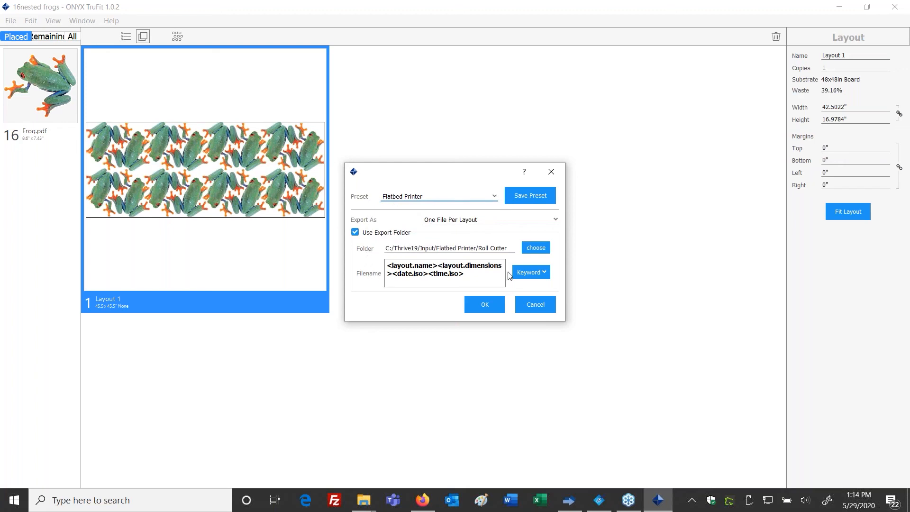
{"action": "left_click", "coordinate": [540, 272]}
{"action": "mouse_move", "coordinate": [542, 288]}
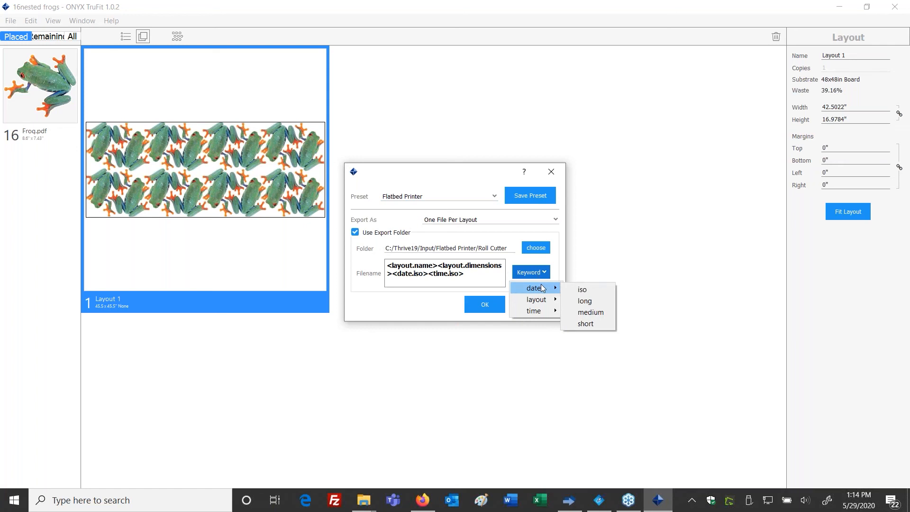
{"action": "mouse_move", "coordinate": [544, 303]}
{"action": "left_click", "coordinate": [474, 185]}
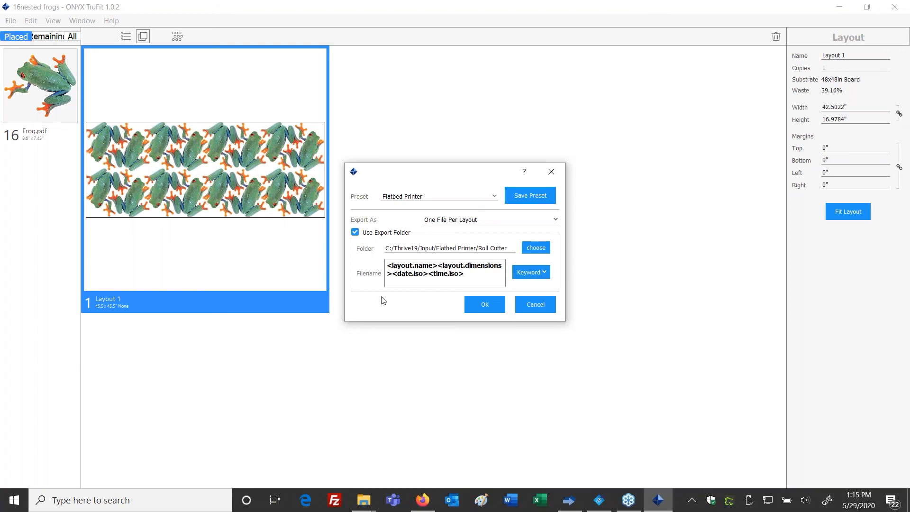
{"action": "left_click", "coordinate": [483, 306]}
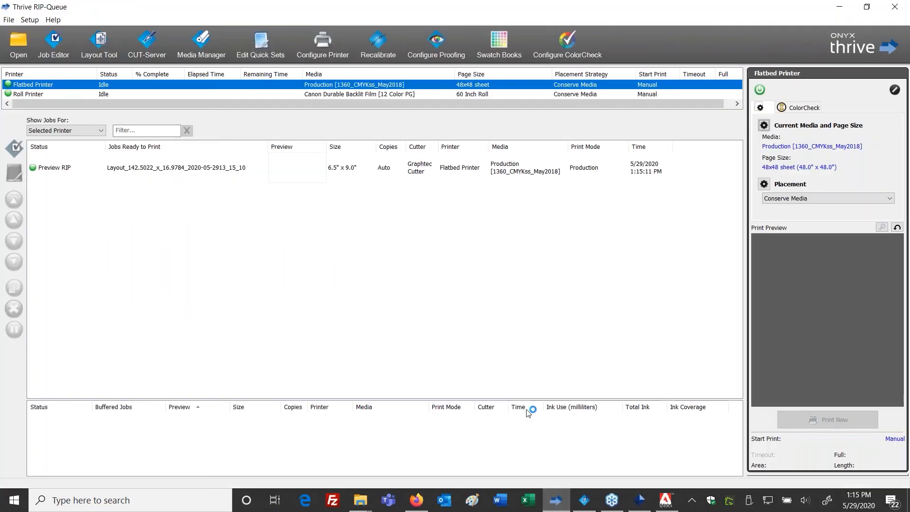
In Thrive RIP-Queue, print the exported frog layout on the Flatbed Printer, keeping the 48 x 48 inch media and zero image offsets.
{"action": "left_click", "coordinate": [218, 173]}
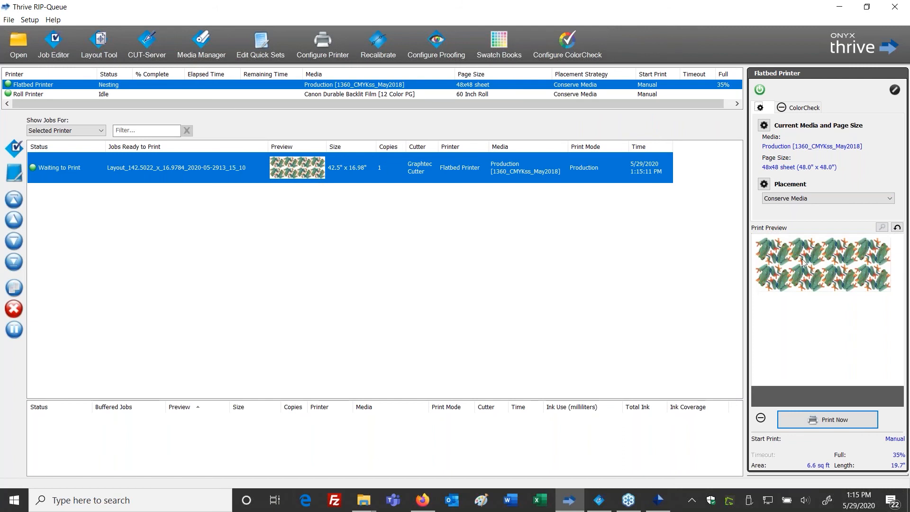
{"action": "left_click", "coordinate": [796, 420]}
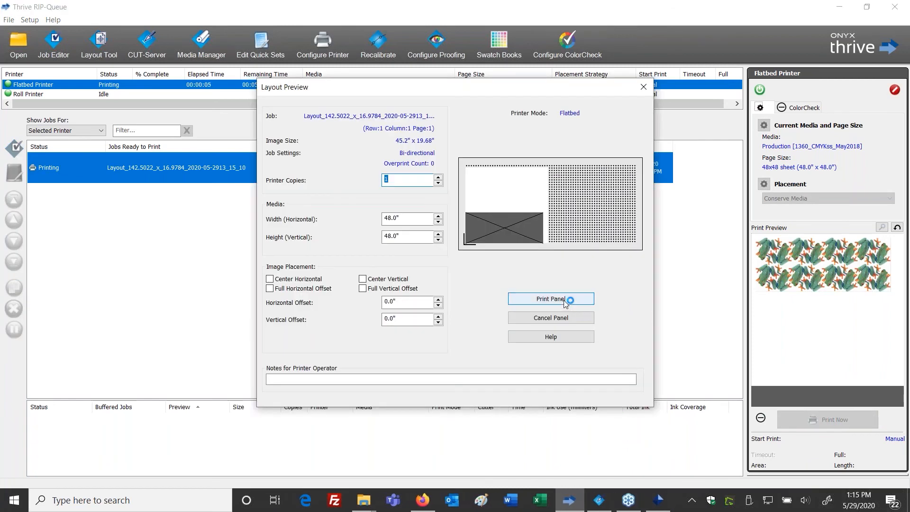
{"action": "left_click", "coordinate": [564, 300]}
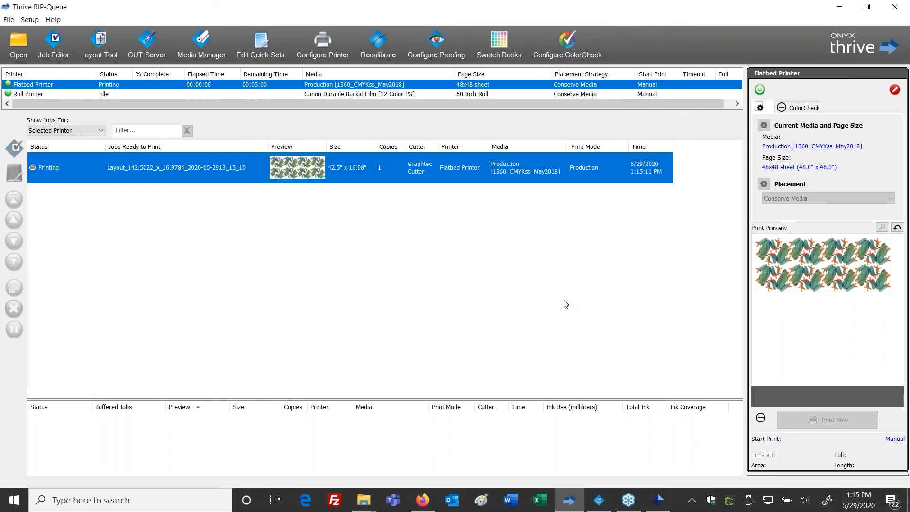
Switch to Thrive CUT-Server, load the frog layout's cut file and examine the cut settings available for its CutContour layer.
{"action": "left_click", "coordinate": [598, 500]}
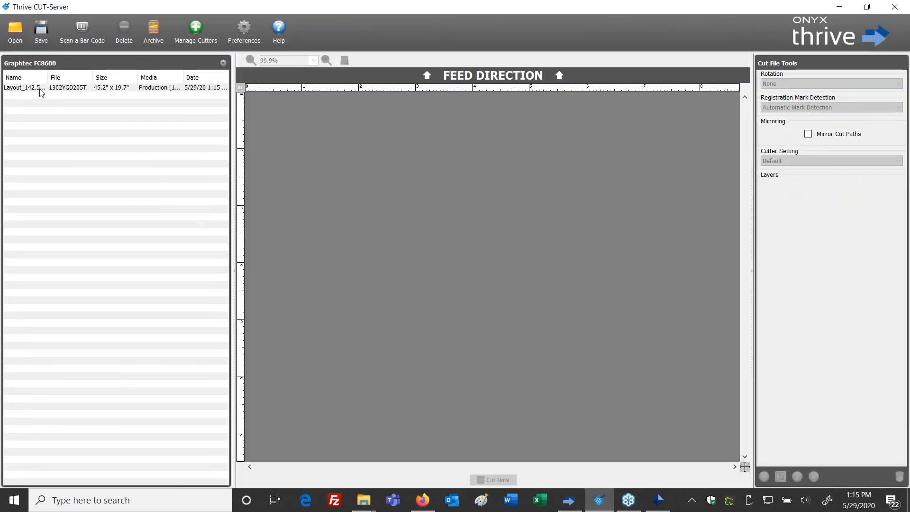
{"action": "left_click", "coordinate": [39, 90]}
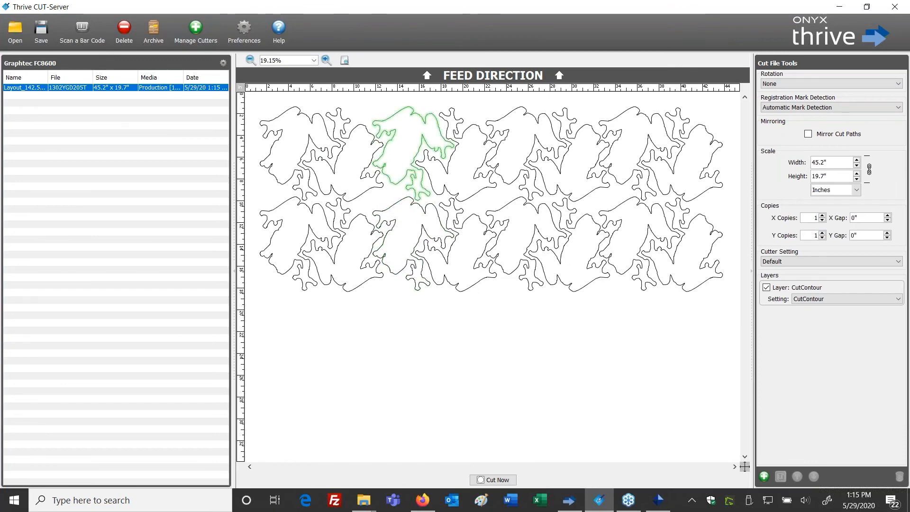
{"action": "left_click", "coordinate": [829, 300]}
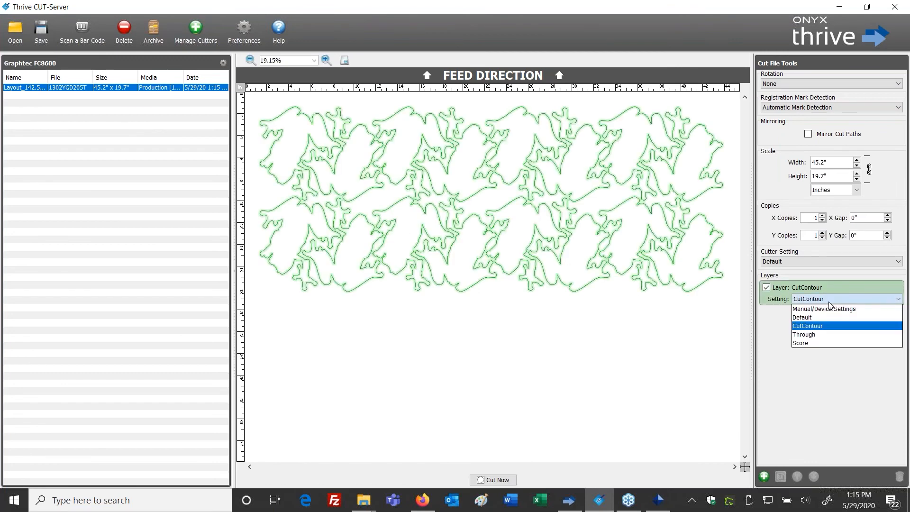
{"action": "left_click", "coordinate": [828, 302]}
{"action": "left_click", "coordinate": [822, 299]}
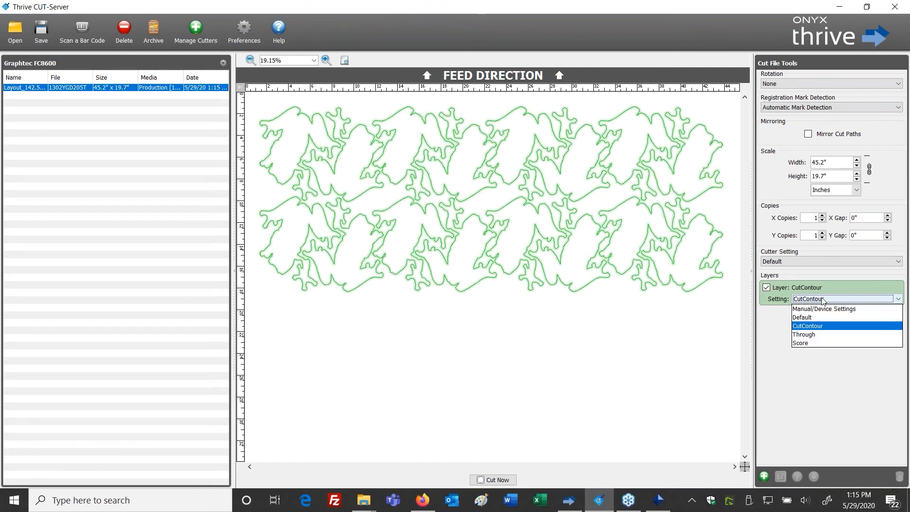
{"action": "left_click", "coordinate": [822, 299]}
{"action": "left_click", "coordinate": [822, 300]}
{"action": "left_click", "coordinate": [823, 300]}
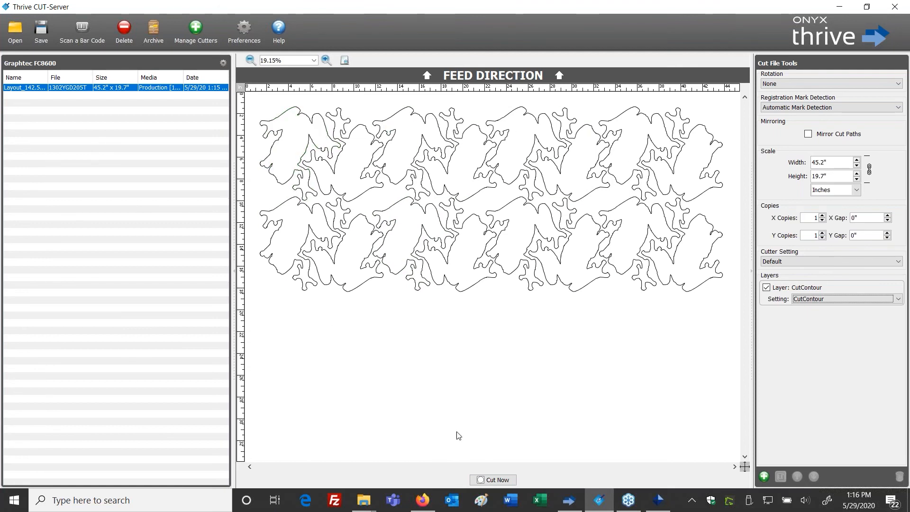
Return to ONYX TruFit and review the frog's artwork properties and the nesting settings.
{"action": "left_click", "coordinate": [841, 7]}
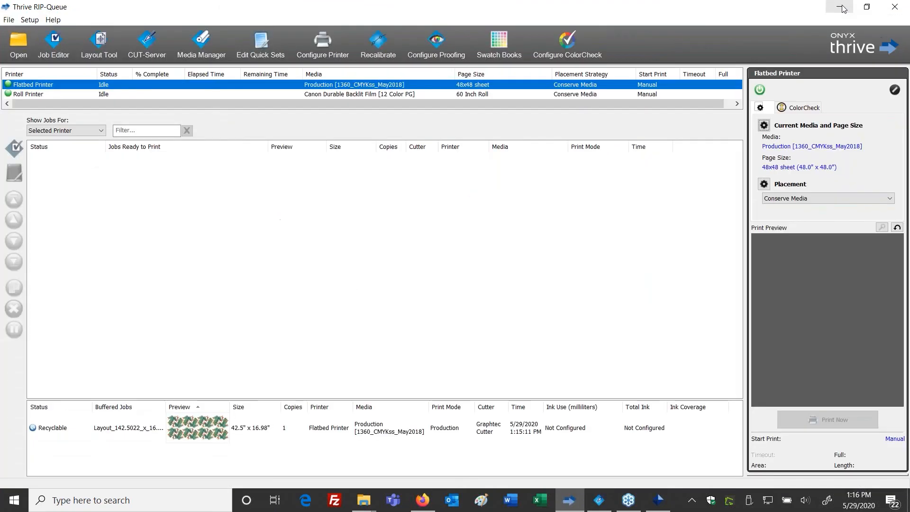
{"action": "left_click", "coordinate": [841, 8]}
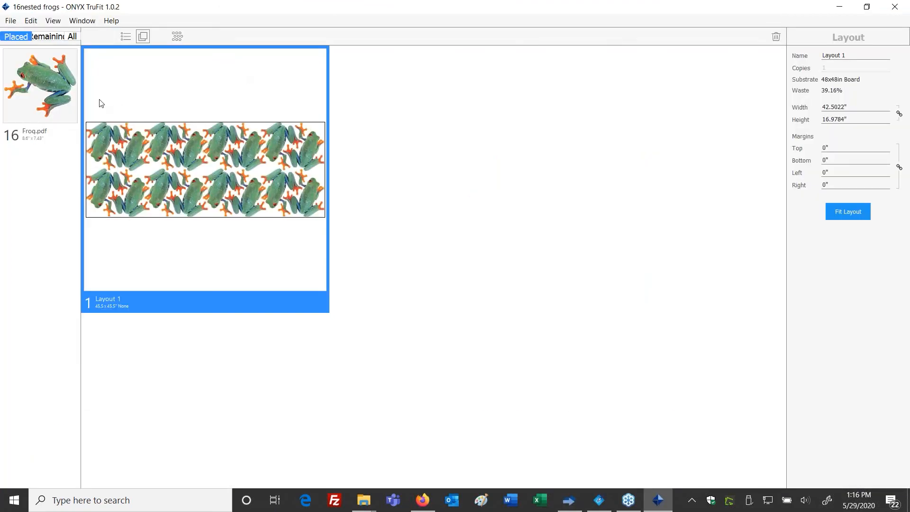
{"action": "left_click", "coordinate": [125, 36]}
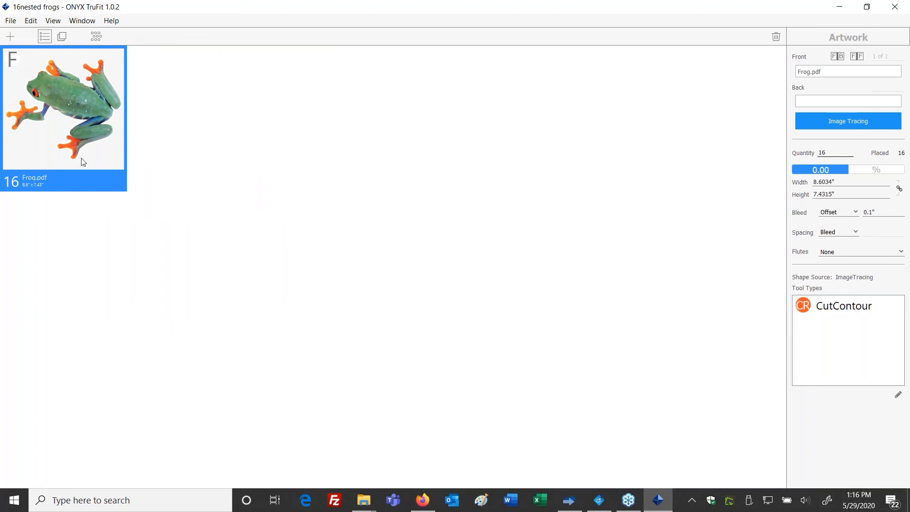
{"action": "left_click", "coordinate": [95, 37]}
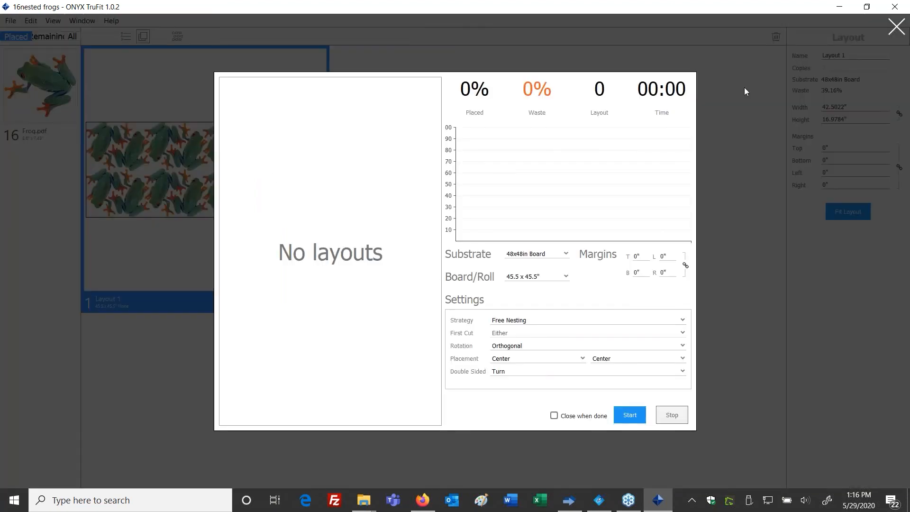
{"action": "left_click", "coordinate": [896, 29]}
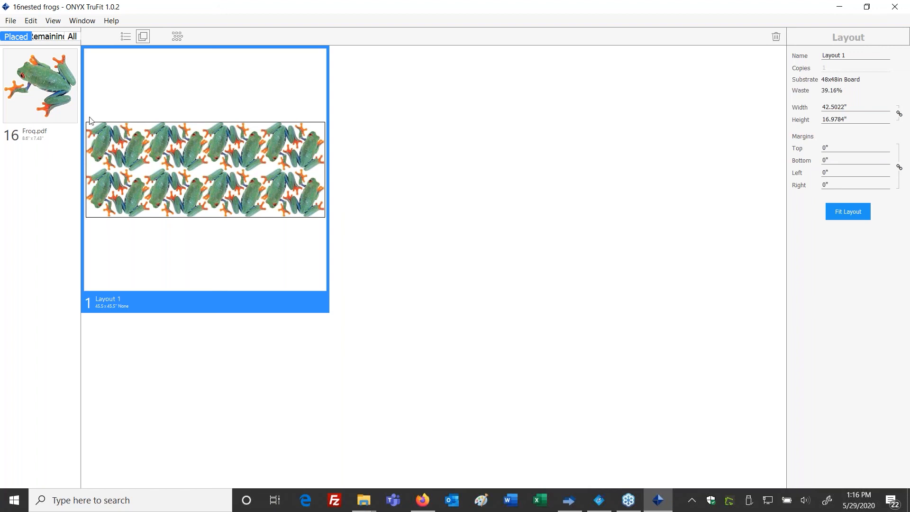
Delete the nested layout and the frog artwork from the job, and create a new empty job.
{"action": "left_click", "coordinate": [775, 36]}
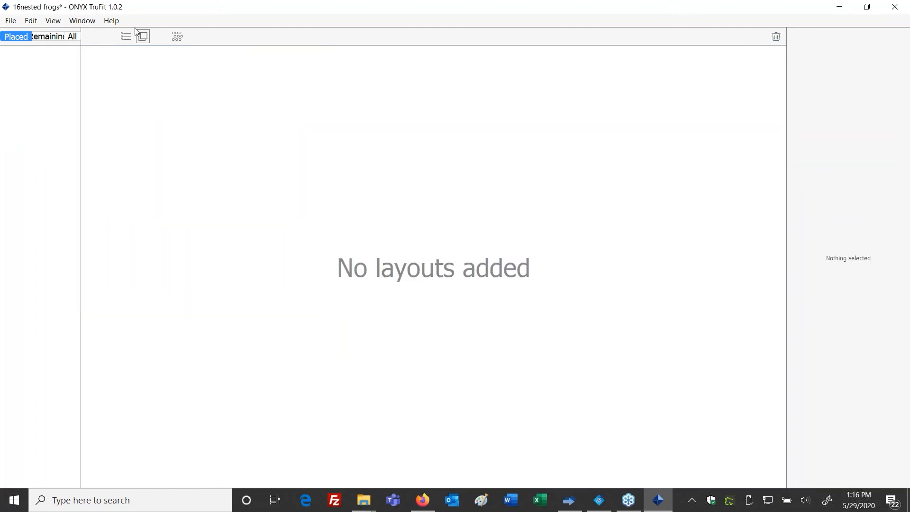
{"action": "left_click", "coordinate": [124, 37]}
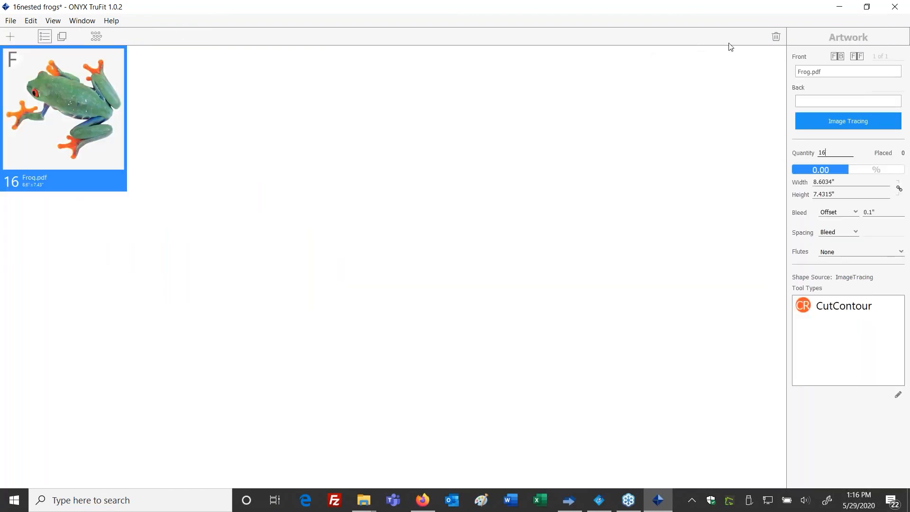
{"action": "left_click", "coordinate": [776, 36]}
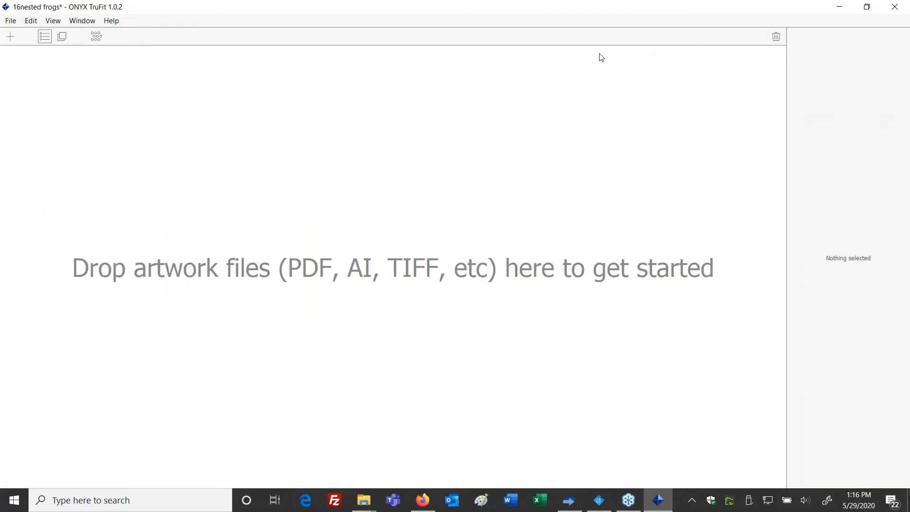
{"action": "left_click", "coordinate": [11, 21]}
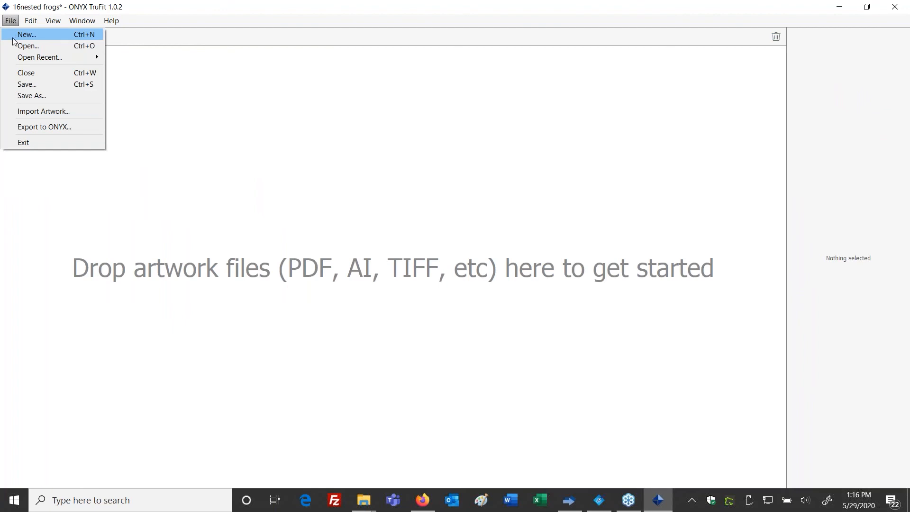
{"action": "left_click", "coordinate": [12, 34]}
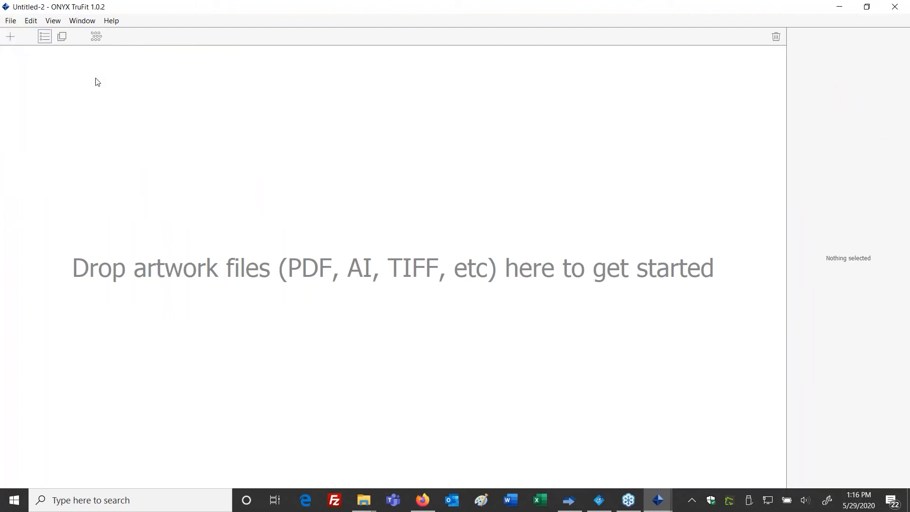
Add Frog.pdf, DuckyT.pdf and Yellow_TF_Bottle.pdf from the DemoFilePPortal folder as artwork in the new job.
{"action": "left_click", "coordinate": [10, 37]}
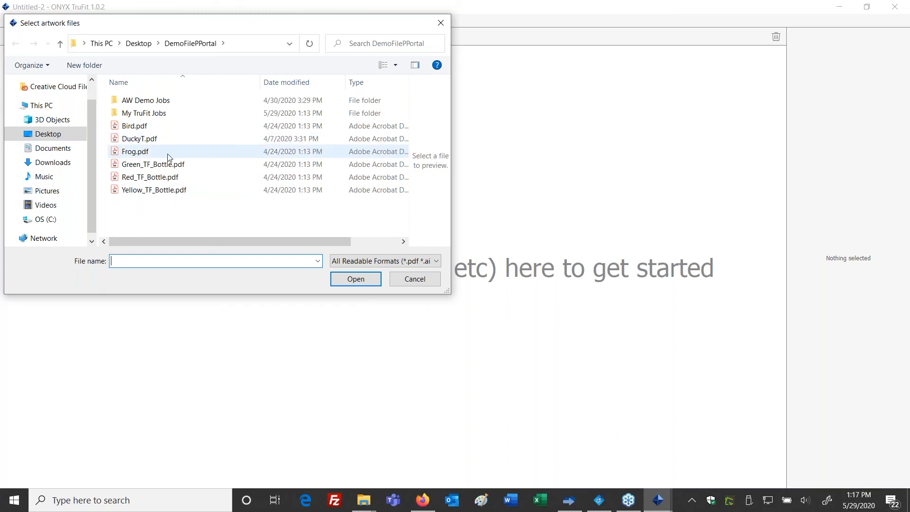
{"action": "left_click", "coordinate": [150, 153]}
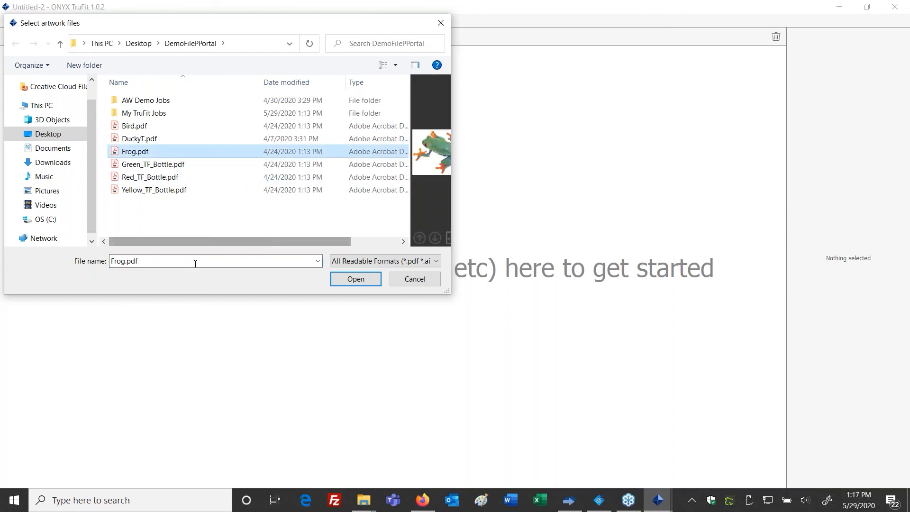
{"action": "left_click", "coordinate": [338, 279]}
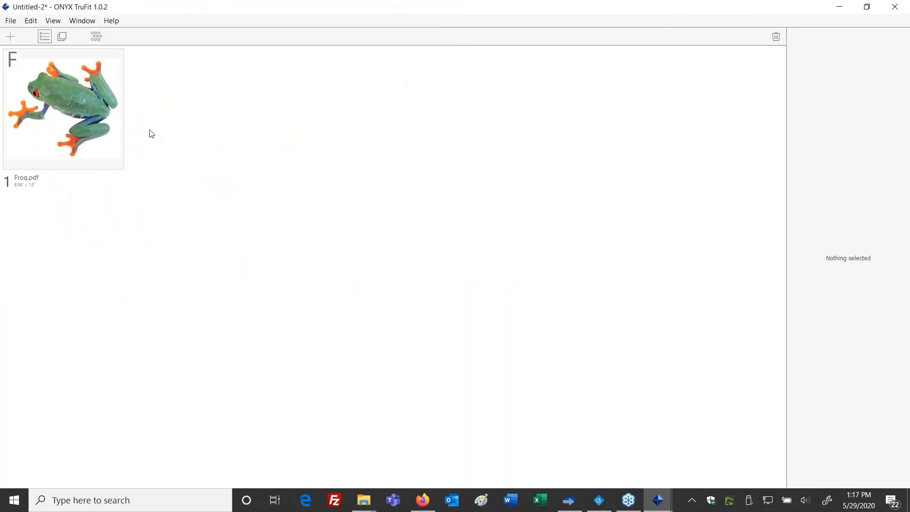
{"action": "left_click", "coordinate": [10, 36]}
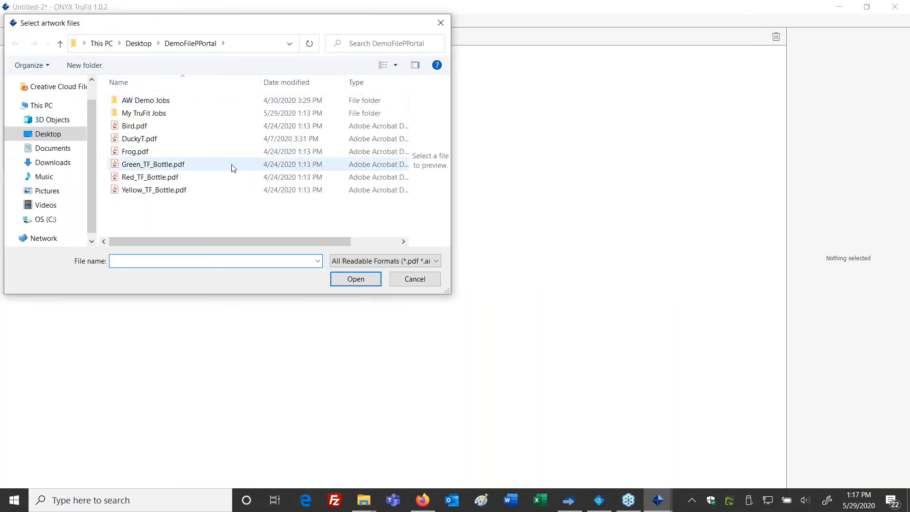
{"action": "left_click", "coordinate": [160, 139]}
{"action": "left_click", "coordinate": [345, 280]}
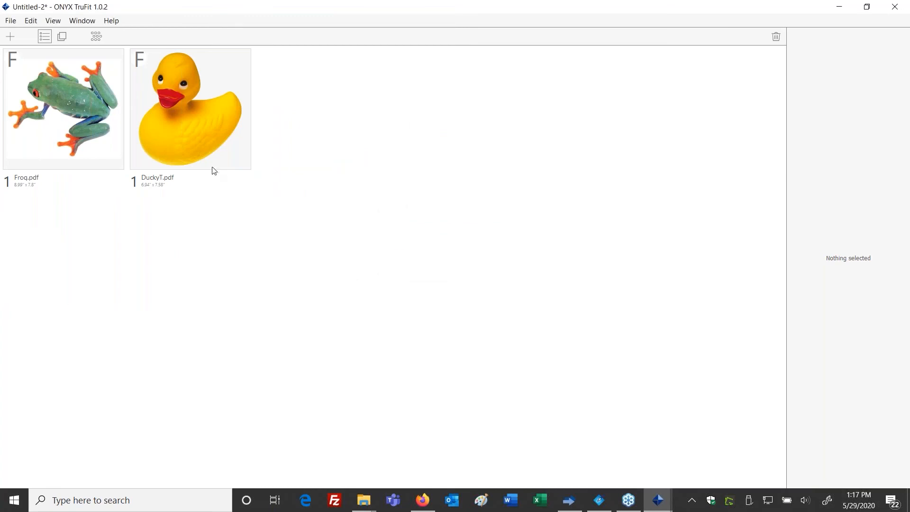
{"action": "left_click", "coordinate": [10, 36]}
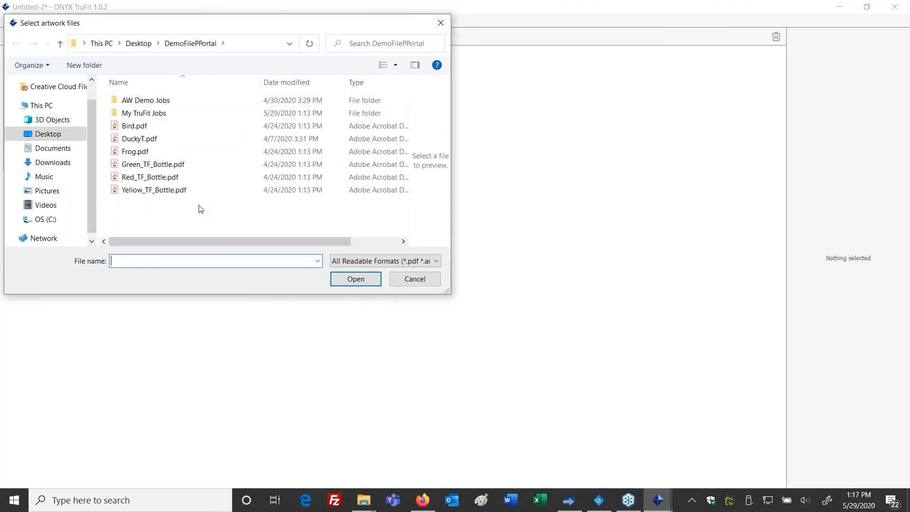
{"action": "left_click", "coordinate": [132, 190]}
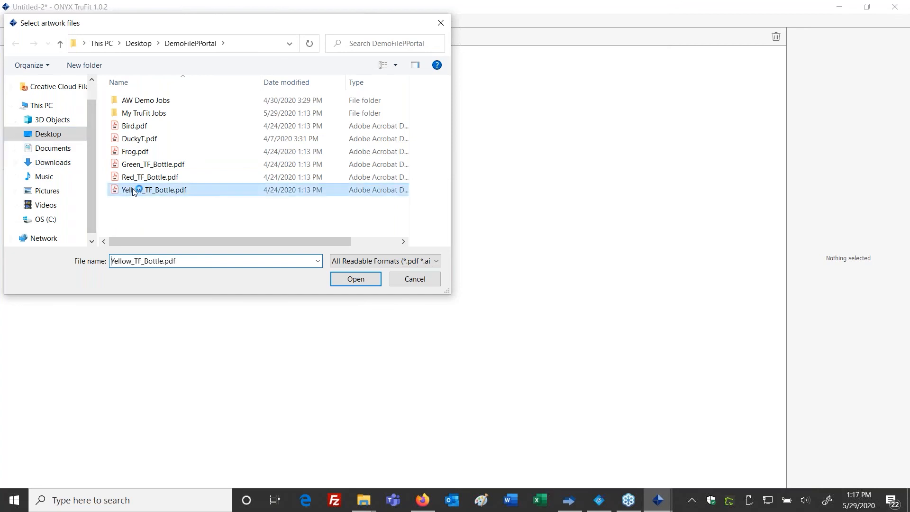
{"action": "left_click", "coordinate": [338, 276]}
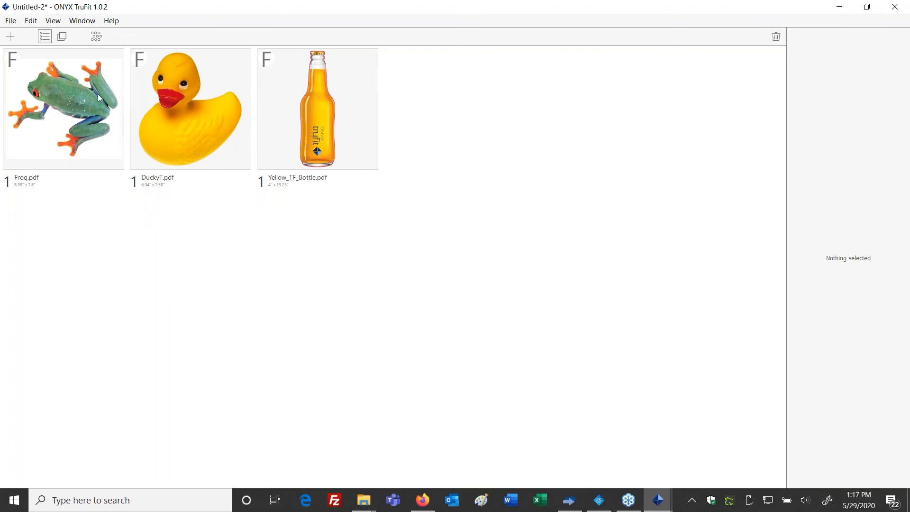
Examine the settings and spot and layer mappings of the CutContour, Through, Pounce, Kiss and Pen tool types.
{"action": "left_click", "coordinate": [79, 23]}
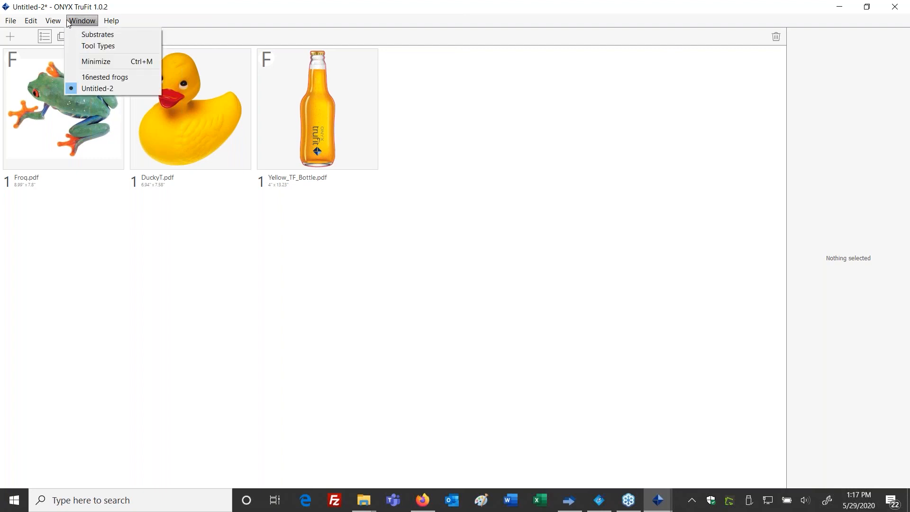
{"action": "left_click", "coordinate": [97, 45]}
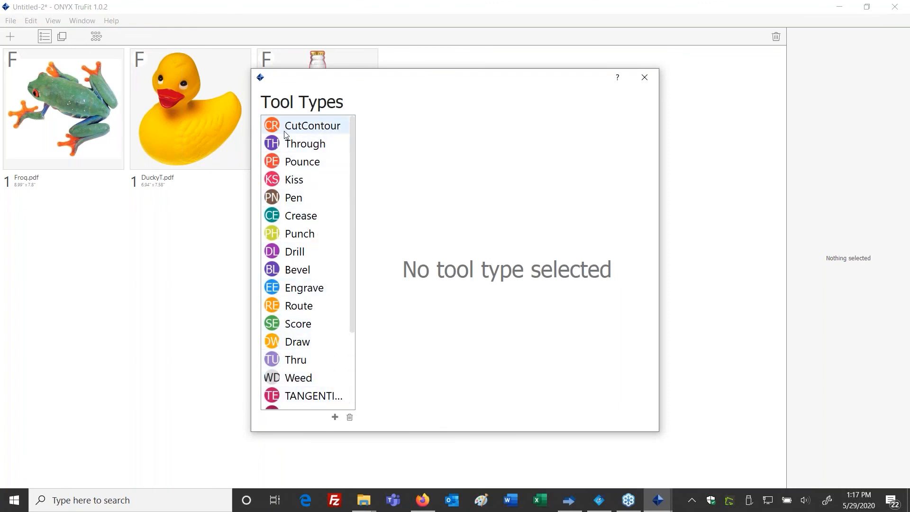
{"action": "left_click", "coordinate": [301, 132]}
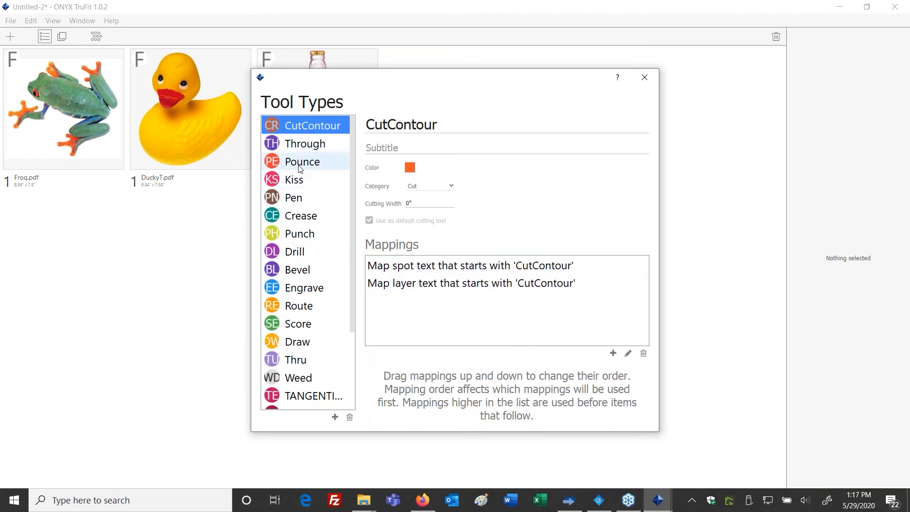
{"action": "left_click", "coordinate": [297, 145]}
{"action": "left_click", "coordinate": [298, 161]}
{"action": "left_click", "coordinate": [299, 179]}
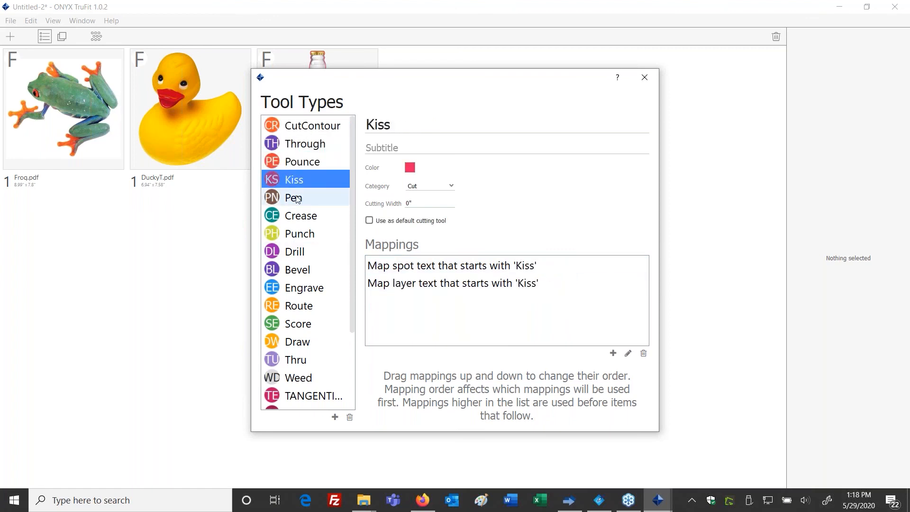
{"action": "left_click", "coordinate": [296, 197]}
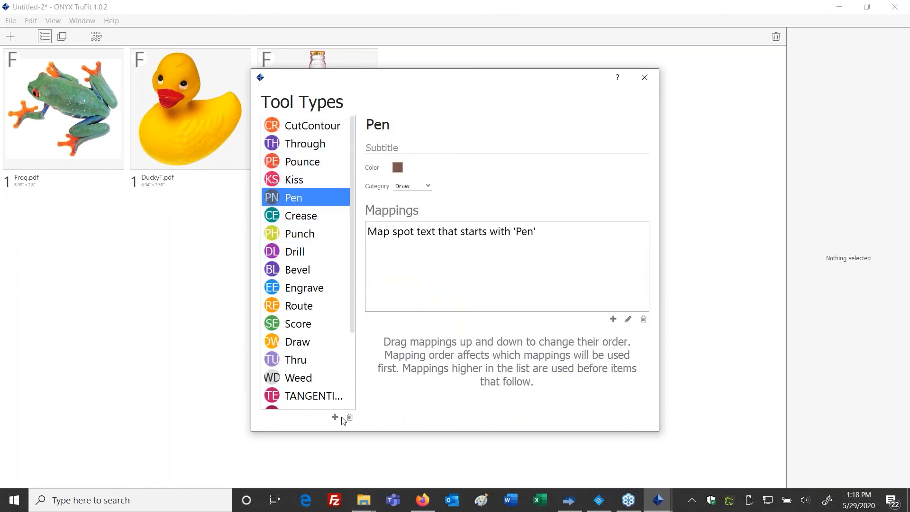
{"action": "left_click", "coordinate": [645, 77]}
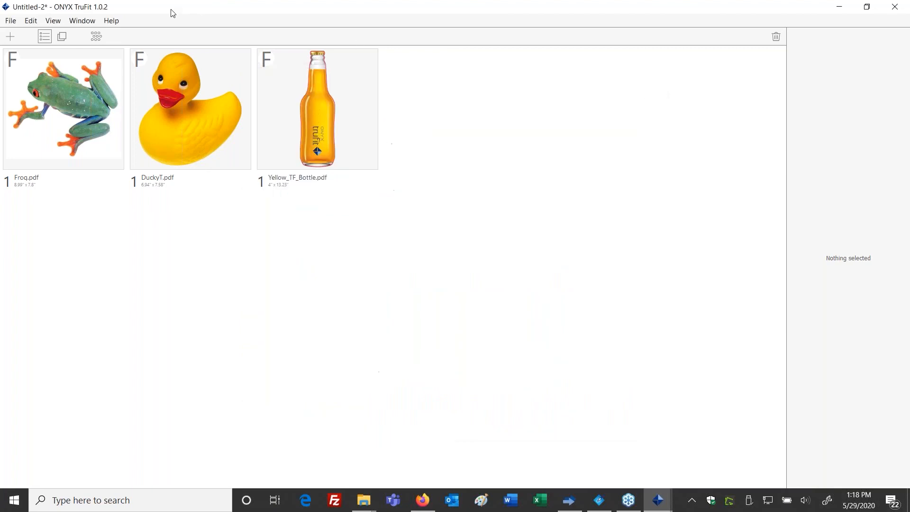
Review the list of roll and board substrates available for layouts, then close it.
{"action": "left_click", "coordinate": [82, 22]}
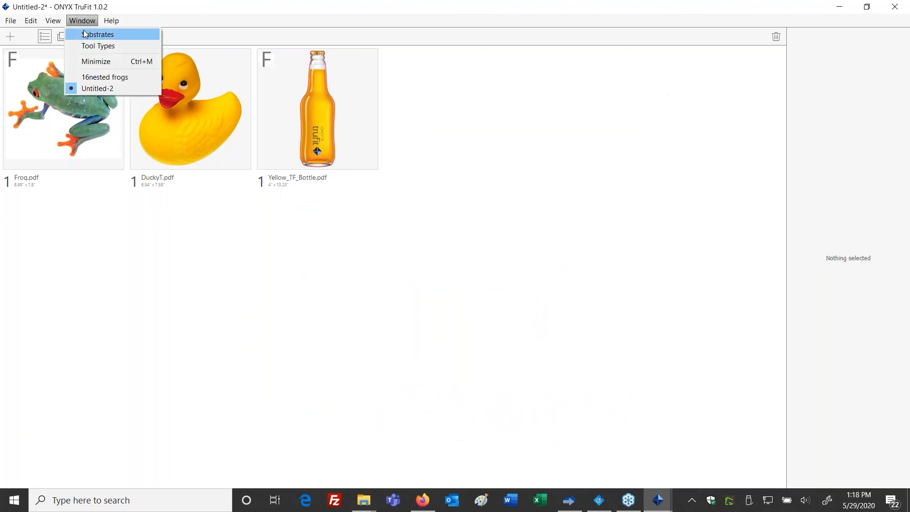
{"action": "left_click", "coordinate": [86, 35]}
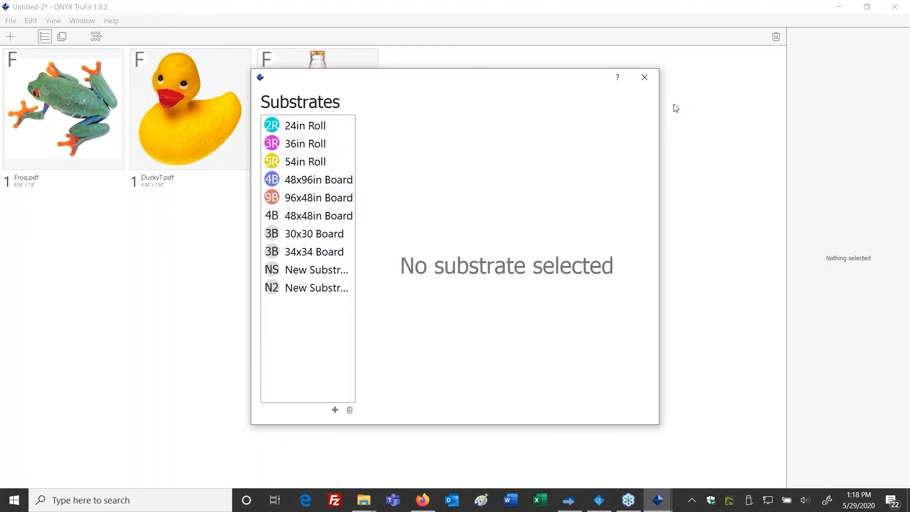
{"action": "left_click", "coordinate": [644, 78]}
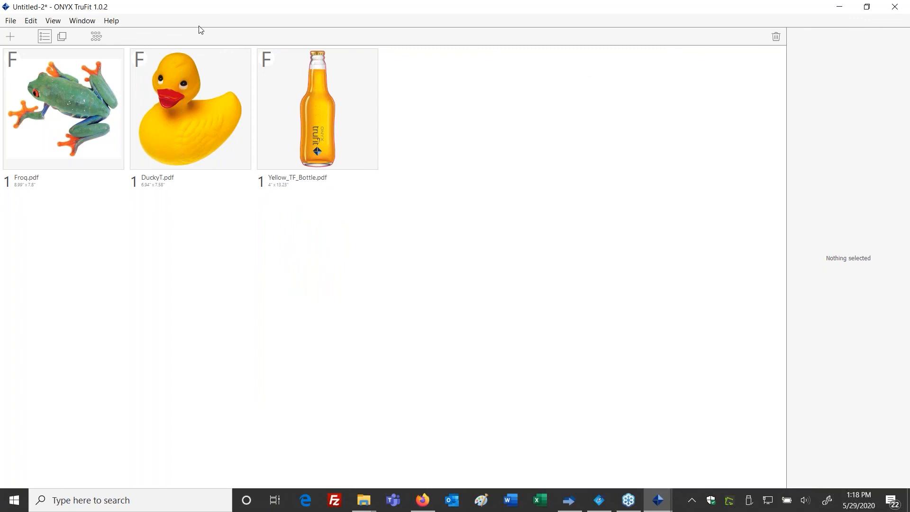
{"action": "left_click", "coordinate": [83, 23]}
{"action": "left_click", "coordinate": [83, 23]}
Trace a CutContour line around the frog artwork with Tolerance 10% and Simplify 6%, and apply it.
{"action": "left_click", "coordinate": [64, 77]}
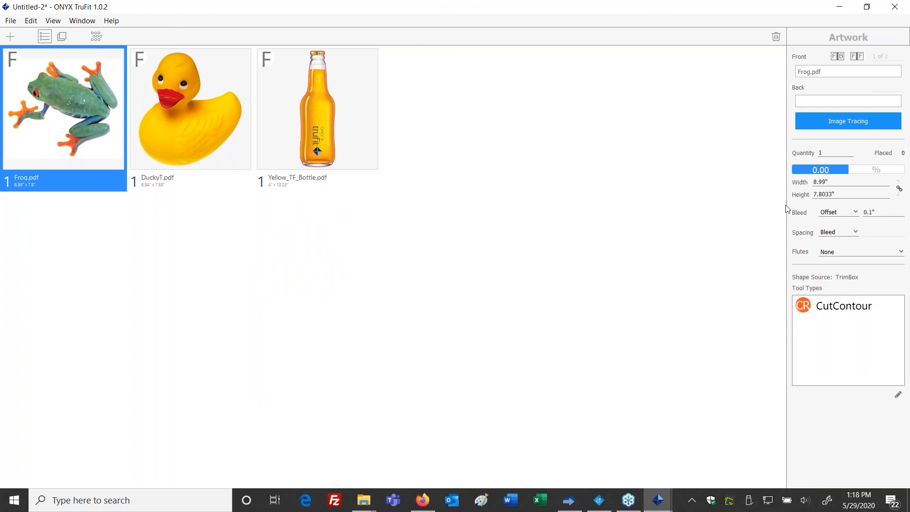
{"action": "left_click", "coordinate": [833, 121]}
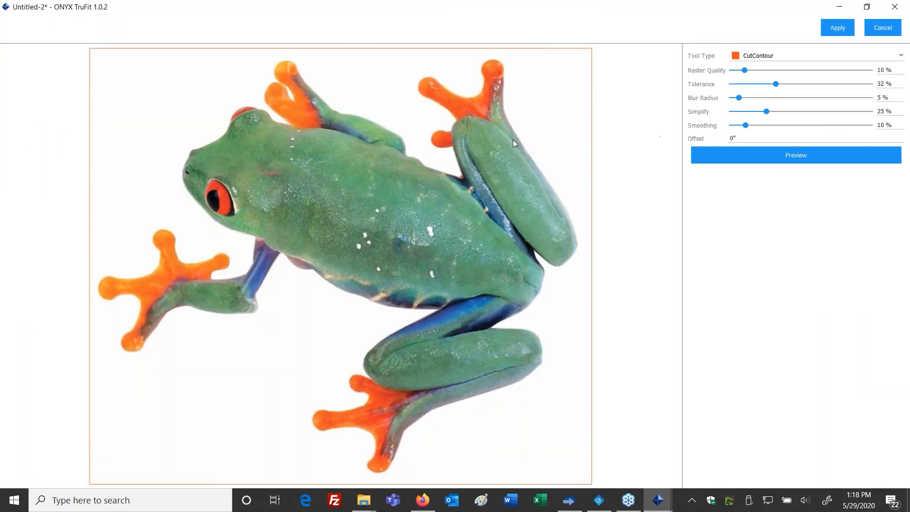
{"action": "left_click", "coordinate": [777, 160]}
{"action": "left_click_drag", "start_coordinate": [777, 84], "coordinate": [744, 114]}
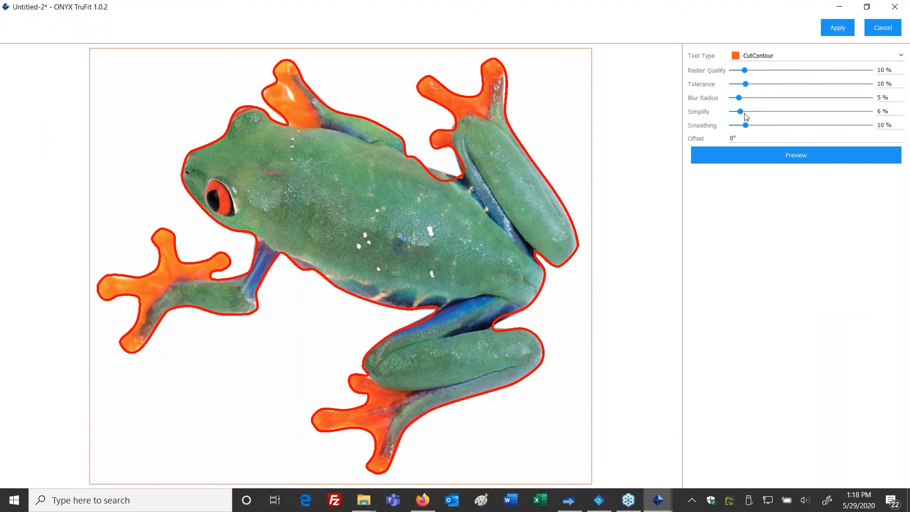
{"action": "left_click", "coordinate": [781, 158]}
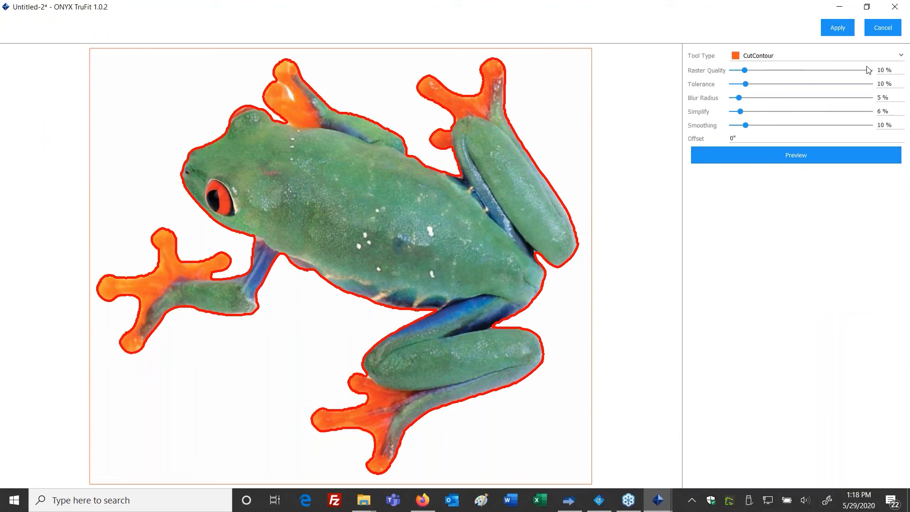
{"action": "left_click", "coordinate": [902, 56]}
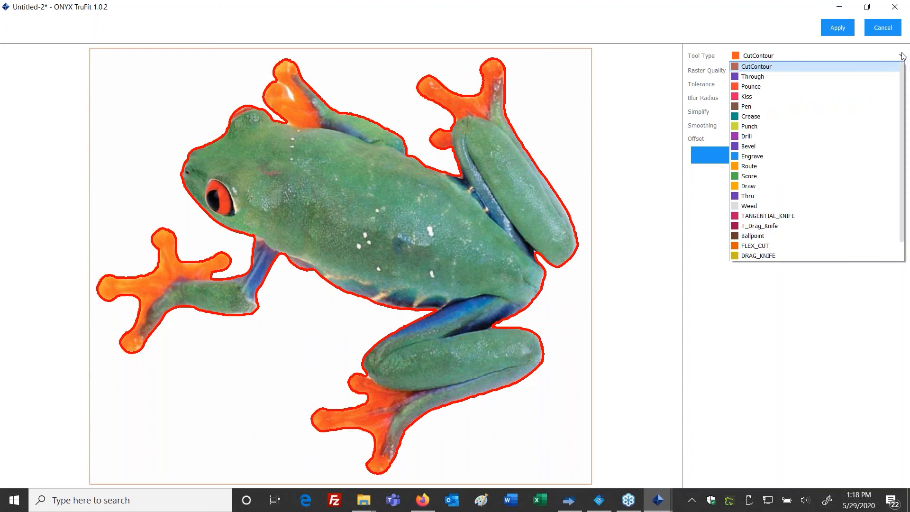
{"action": "left_click", "coordinate": [791, 66]}
{"action": "left_click", "coordinate": [830, 21]}
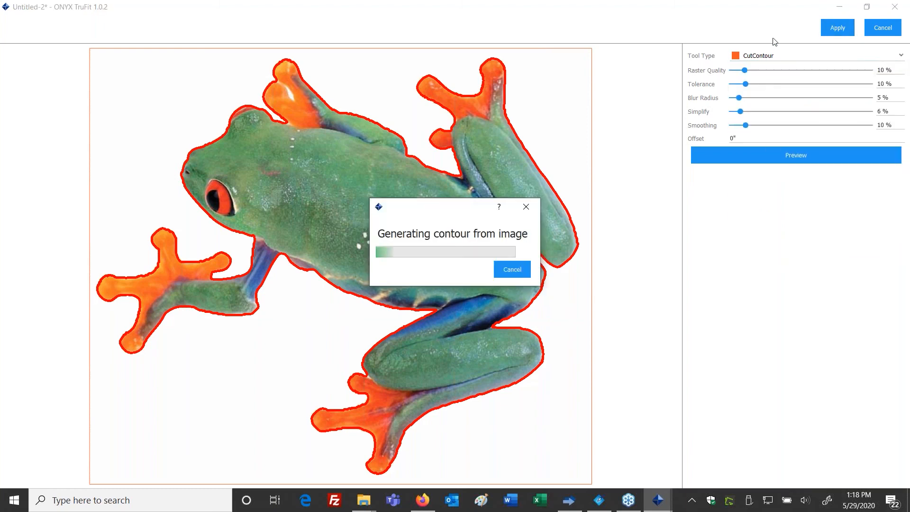
Trace the DuckyT.pdf artwork with the Through tool type, Tolerance 4% and Simplify 2%, and apply the contour.
{"action": "left_click", "coordinate": [154, 84]}
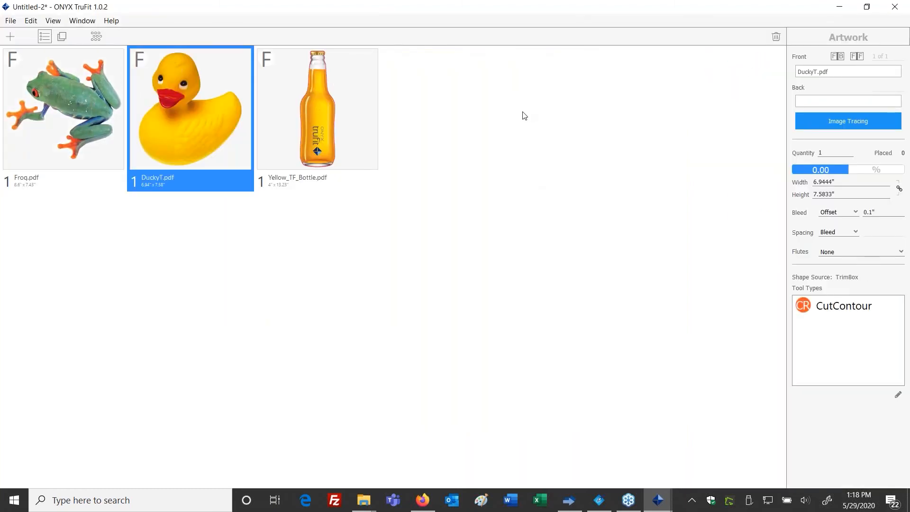
{"action": "left_click", "coordinate": [833, 122]}
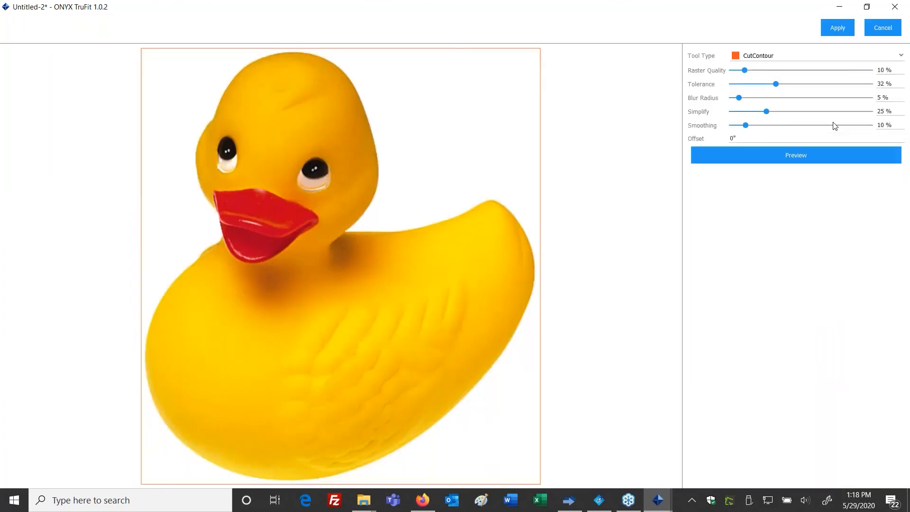
{"action": "left_click", "coordinate": [900, 59]}
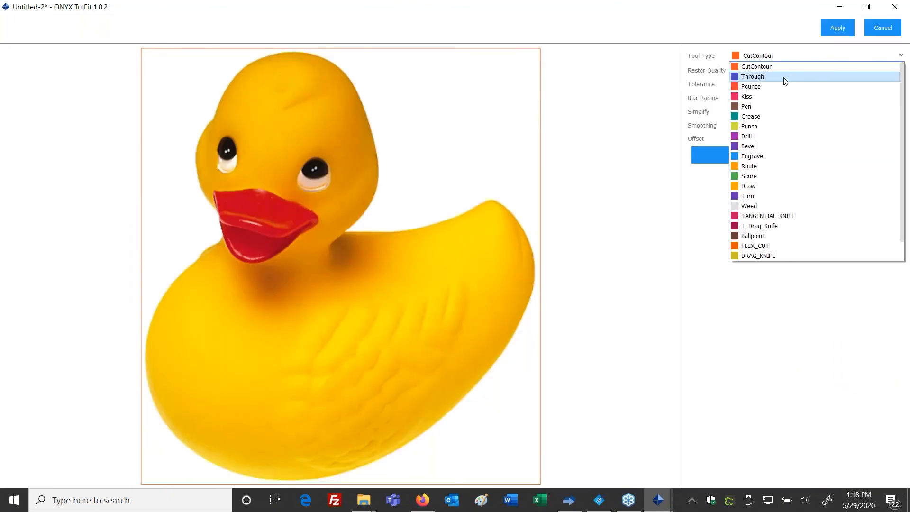
{"action": "left_click", "coordinate": [783, 77]}
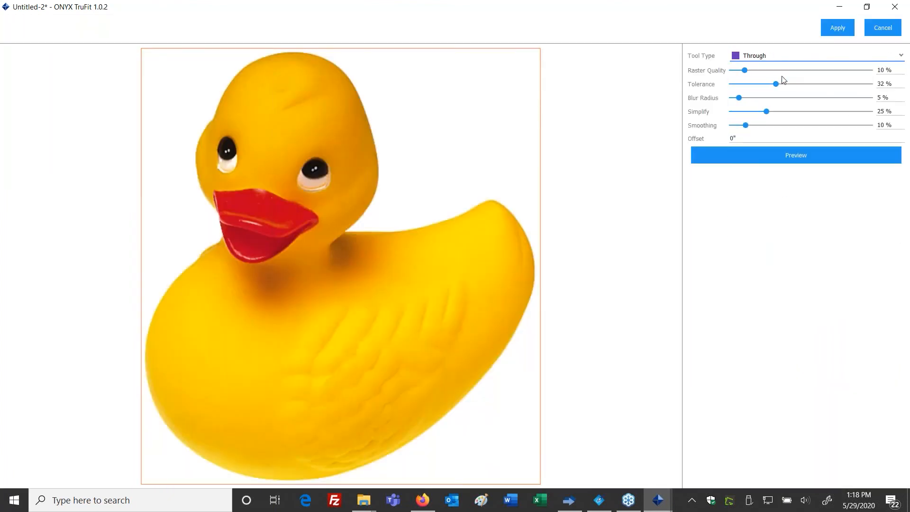
{"action": "left_click", "coordinate": [789, 154]}
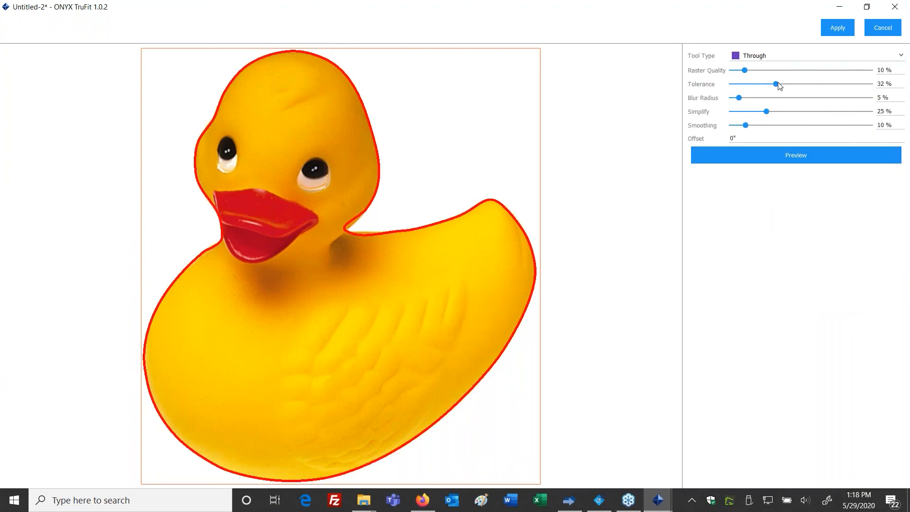
{"action": "left_click_drag", "start_coordinate": [780, 86], "coordinate": [745, 84]}
{"action": "left_click_drag", "start_coordinate": [766, 115], "coordinate": [746, 113]}
{"action": "left_click", "coordinate": [778, 155]}
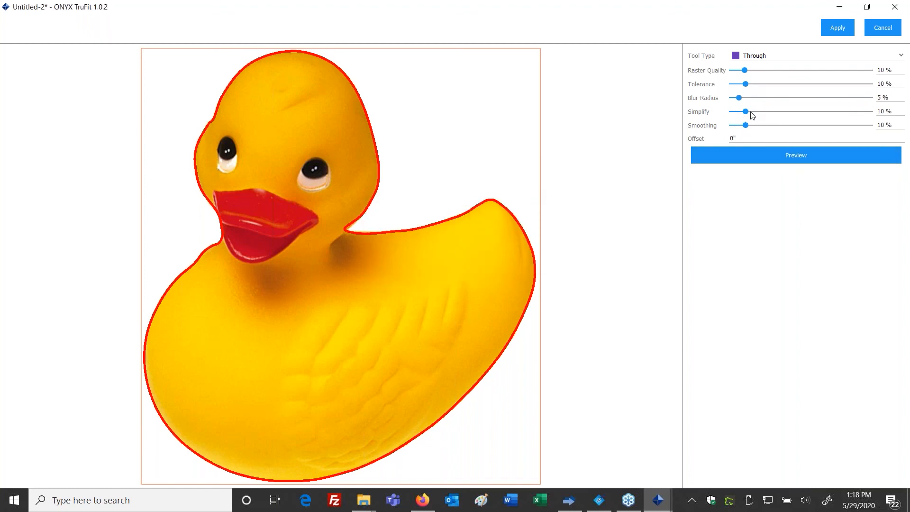
{"action": "left_click_drag", "start_coordinate": [748, 111], "coordinate": [737, 85]}
{"action": "left_click", "coordinate": [791, 154]}
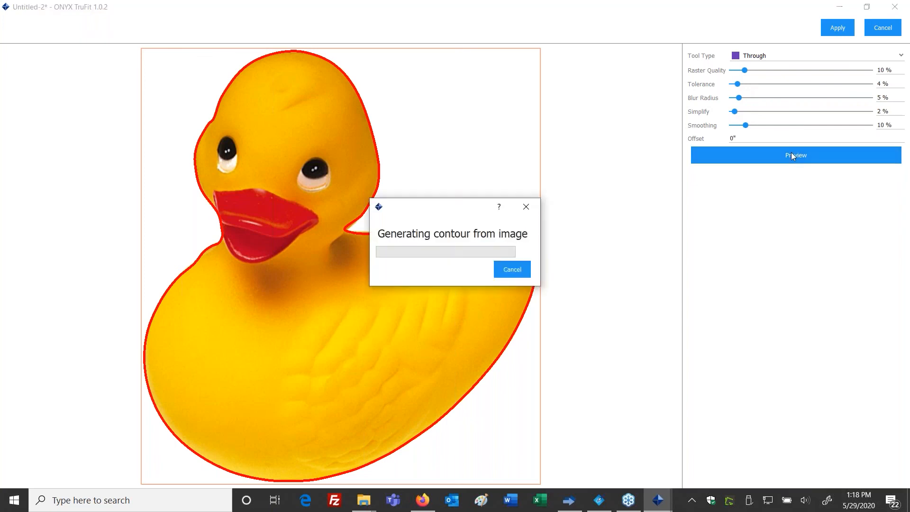
{"action": "left_click", "coordinate": [830, 27]}
Check the frog's and duck's assigned tool types, and apply a Score contour trace to the bottle with Tolerance 10% and Simplify 4%.
{"action": "left_click", "coordinate": [89, 121]}
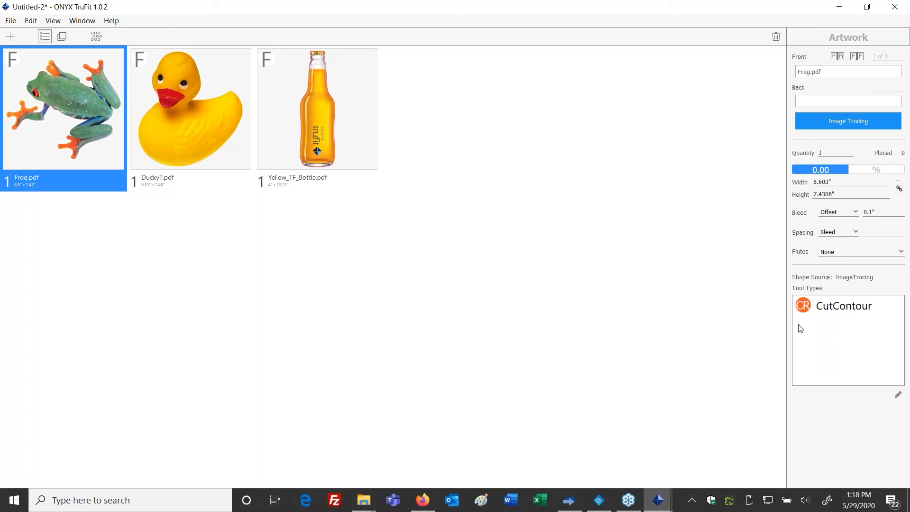
{"action": "left_click", "coordinate": [184, 101]}
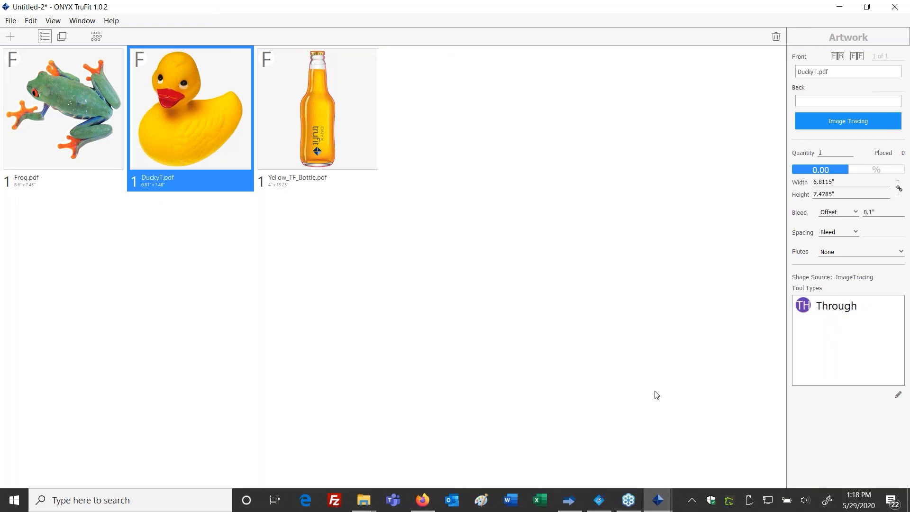
{"action": "left_click", "coordinate": [341, 142]}
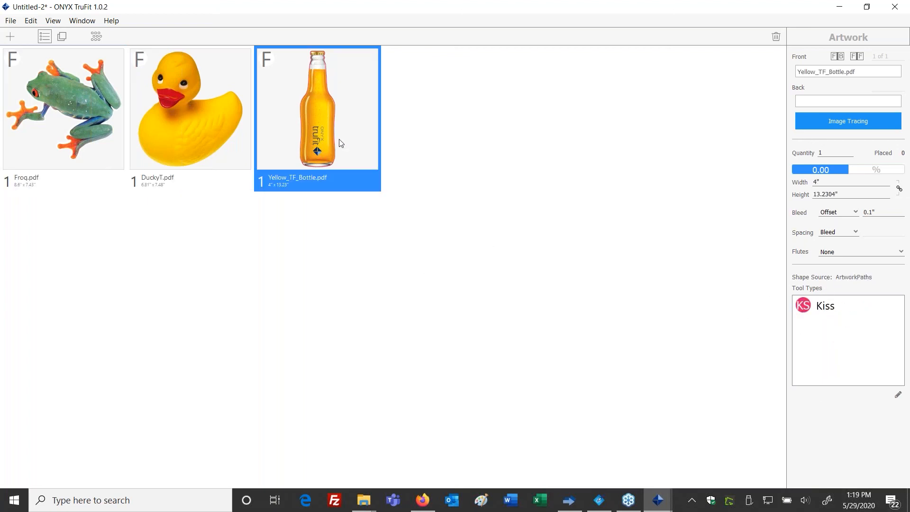
{"action": "left_click", "coordinate": [822, 122]}
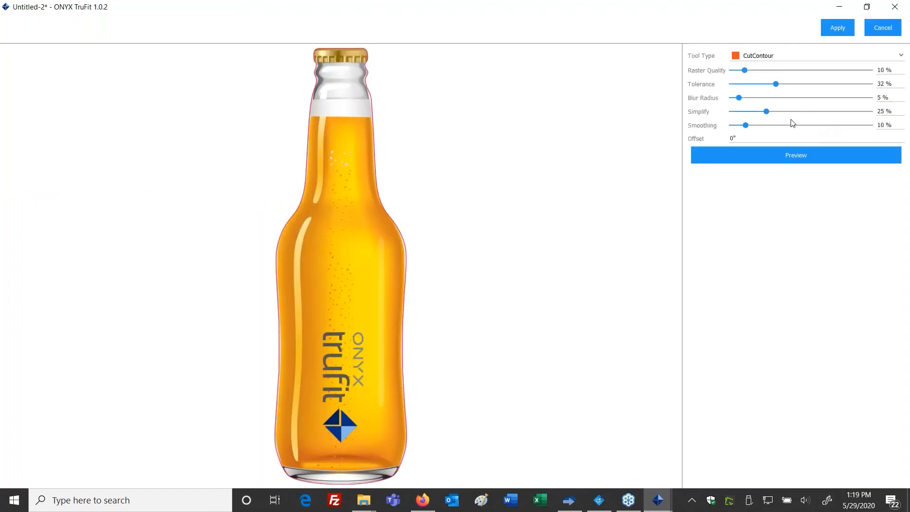
{"action": "left_click", "coordinate": [900, 58]}
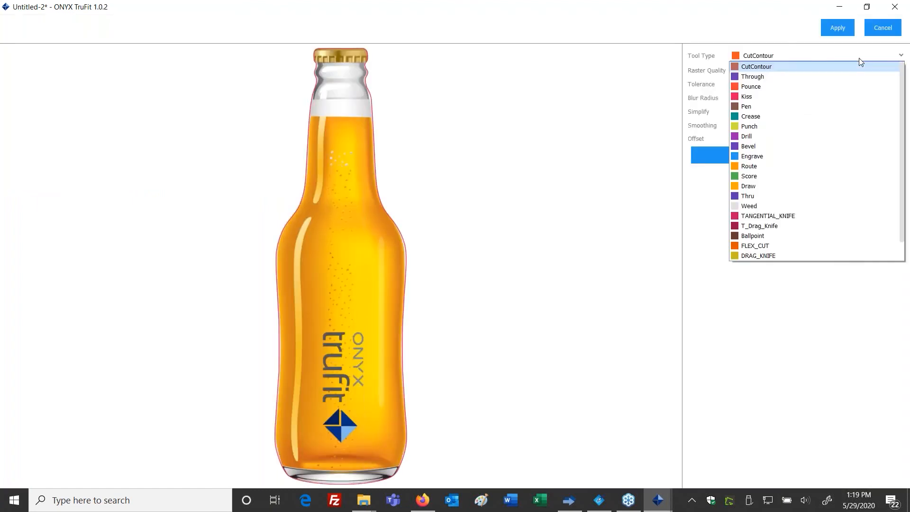
{"action": "left_click", "coordinate": [763, 180]}
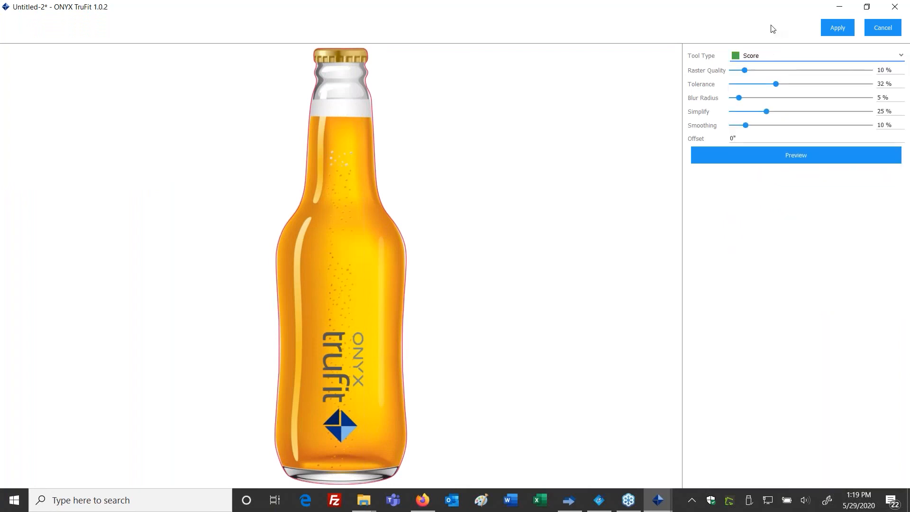
{"action": "left_click", "coordinate": [779, 155]}
{"action": "left_click_drag", "start_coordinate": [777, 86], "coordinate": [737, 112]}
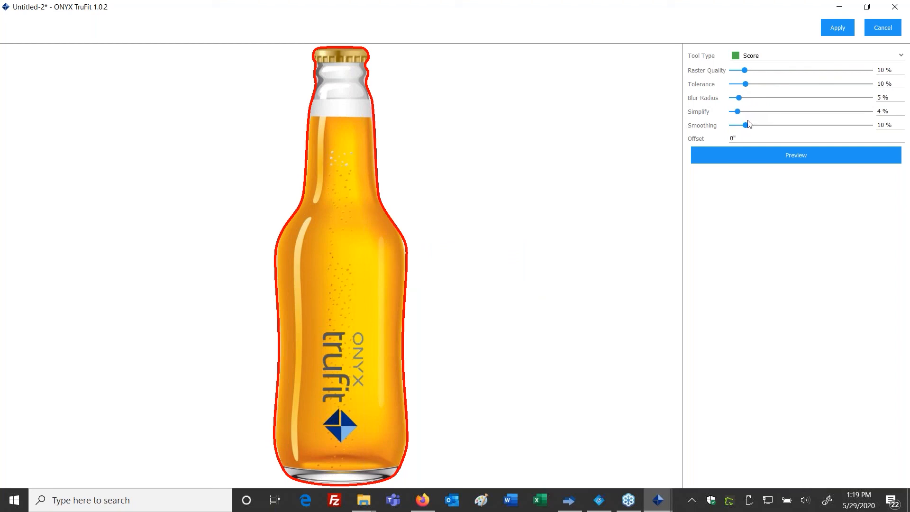
{"action": "left_click", "coordinate": [789, 159]}
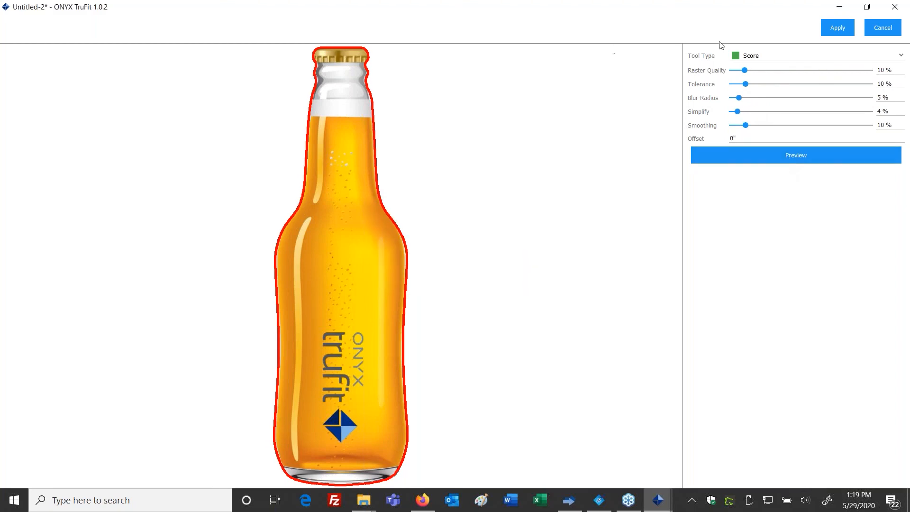
{"action": "left_click", "coordinate": [837, 28]}
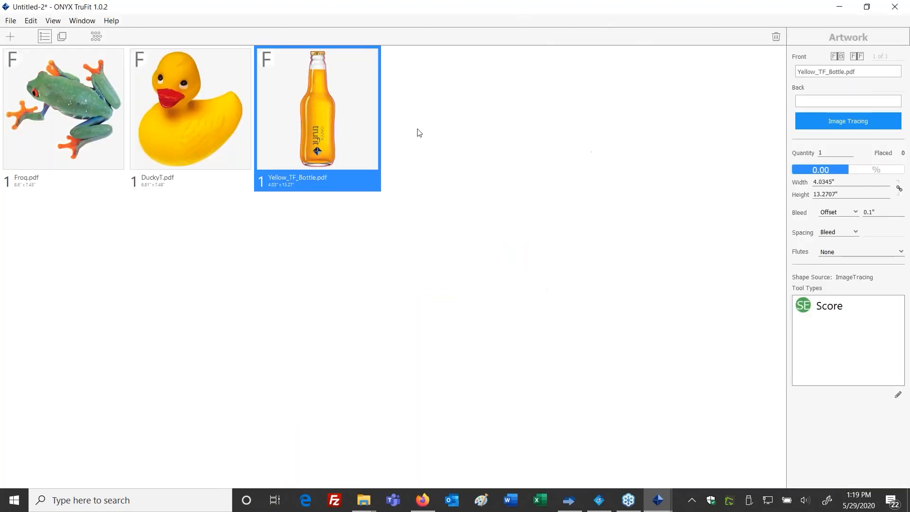
Set the artwork quantities to 4 for Frog.pdf, 16 for DuckyT.pdf and 20 for Yellow_TF_Bottle.pdf.
{"action": "left_click", "coordinate": [86, 99]}
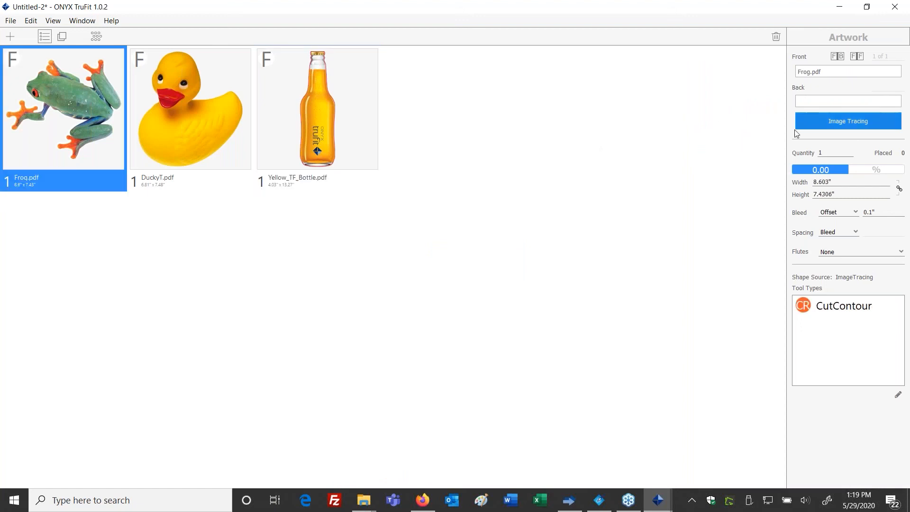
{"action": "double_click", "coordinate": [819, 152]}
{"action": "type", "text": "4"}
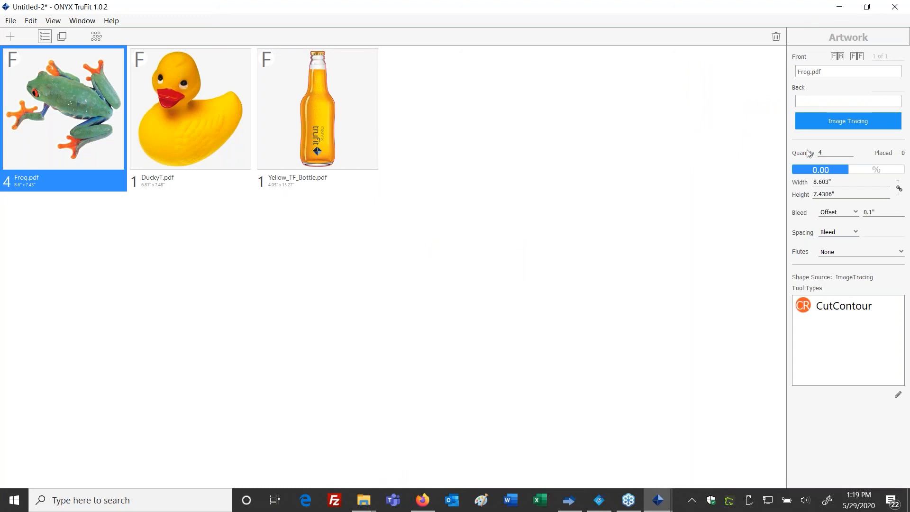
{"action": "left_click", "coordinate": [177, 96]}
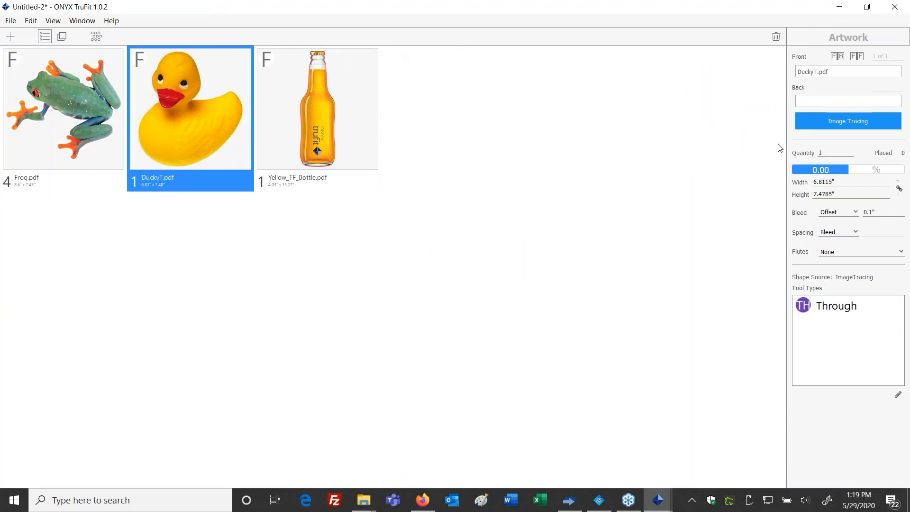
{"action": "double_click", "coordinate": [836, 150]}
{"action": "type", "text": "16"}
{"action": "left_click", "coordinate": [371, 99]}
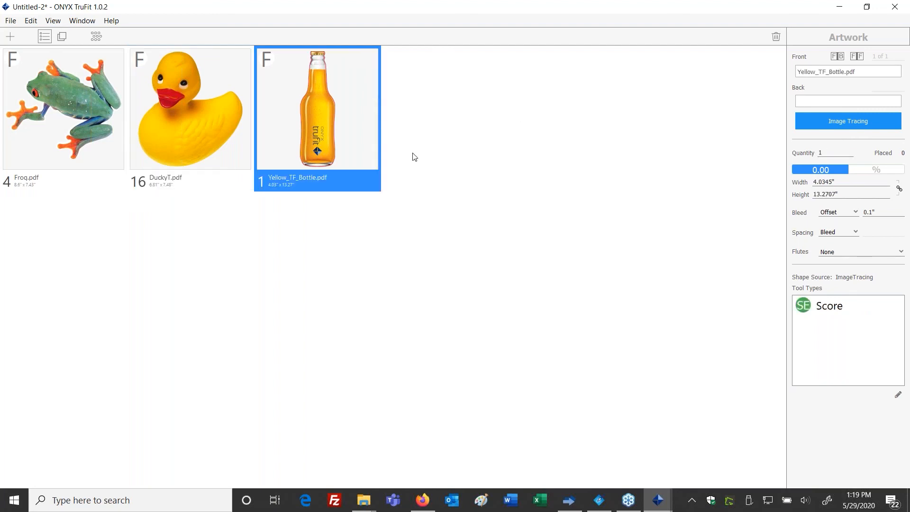
{"action": "left_click_drag", "start_coordinate": [845, 154], "coordinate": [807, 153]}
{"action": "type", "text": "20"}
{"action": "key", "text": "Return"}
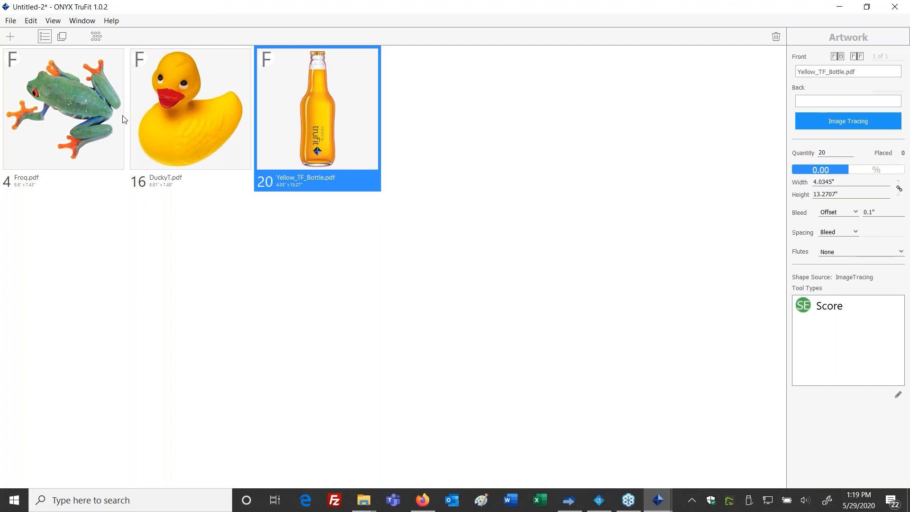
Nest all the artwork on the 54in Roll substrate with Free Nesting, and close the nesting window.
{"action": "left_click", "coordinate": [95, 37]}
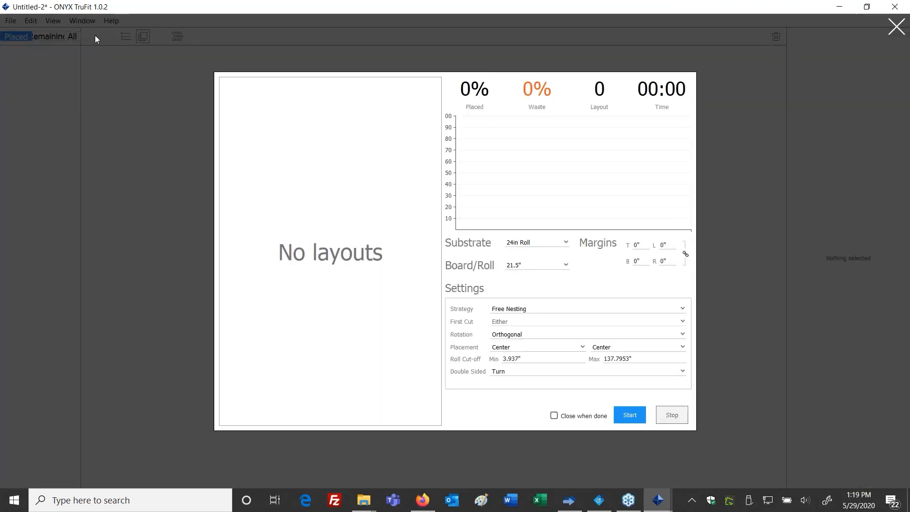
{"action": "left_click", "coordinate": [567, 243]}
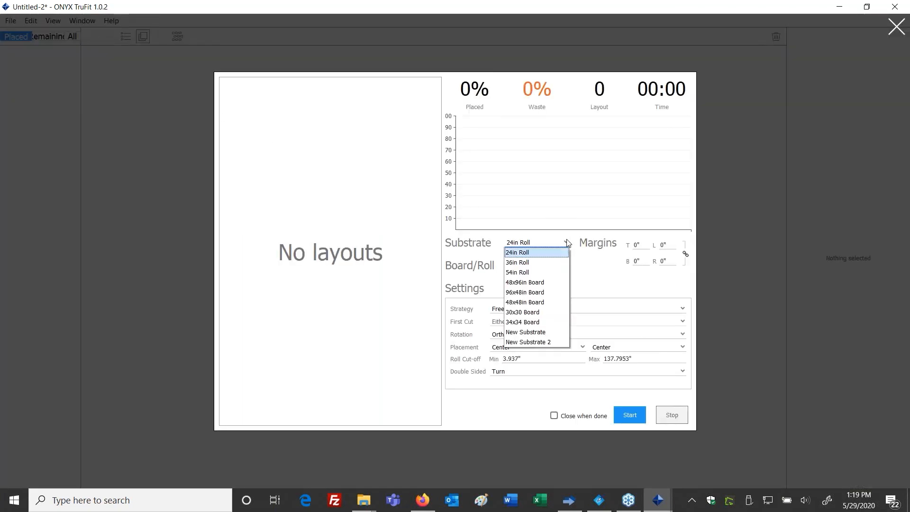
{"action": "left_click", "coordinate": [533, 272]}
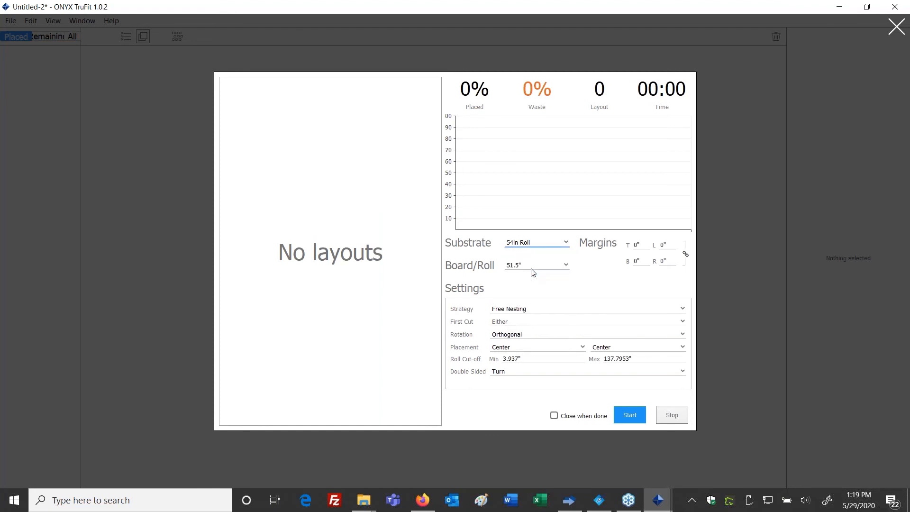
{"action": "left_click", "coordinate": [632, 414]}
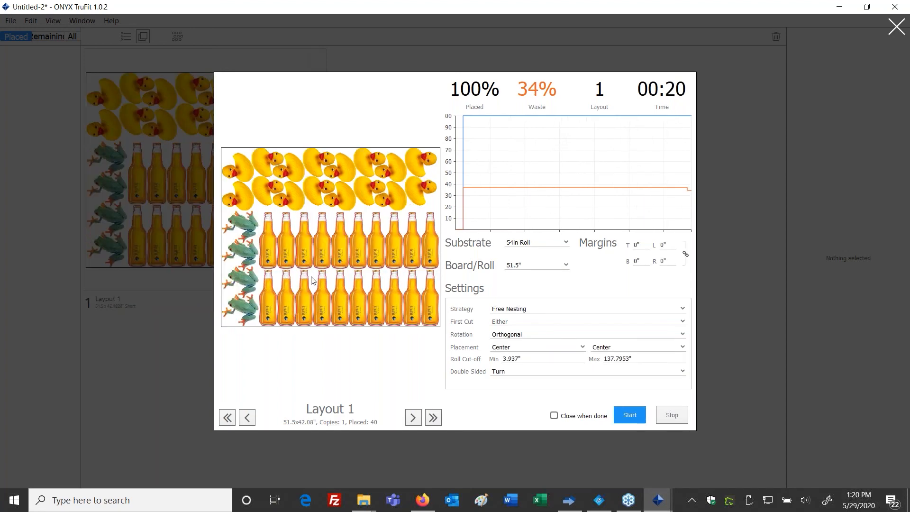
{"action": "left_click", "coordinate": [895, 27]}
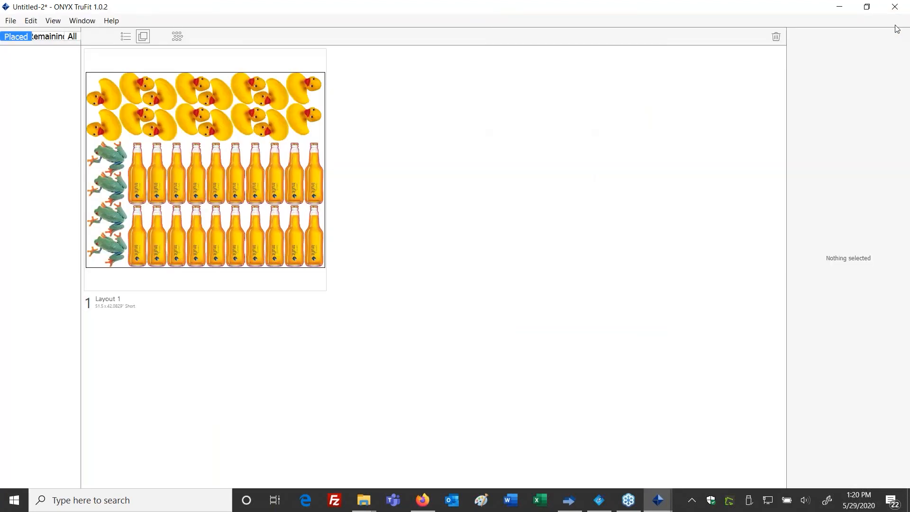
Fit Layout 1 to its artwork and export it to ONYX with the Flatbed Printer preset, one file per layout.
{"action": "left_click", "coordinate": [197, 141]}
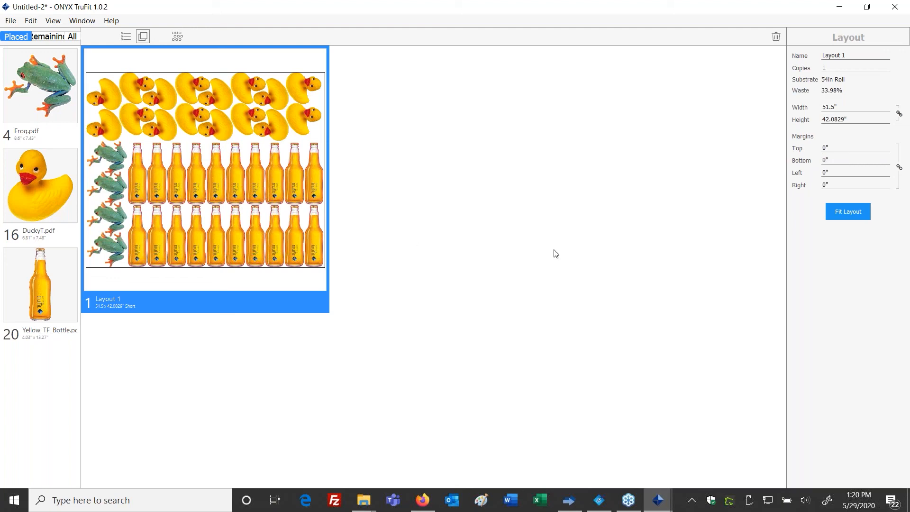
{"action": "left_click", "coordinate": [851, 215]}
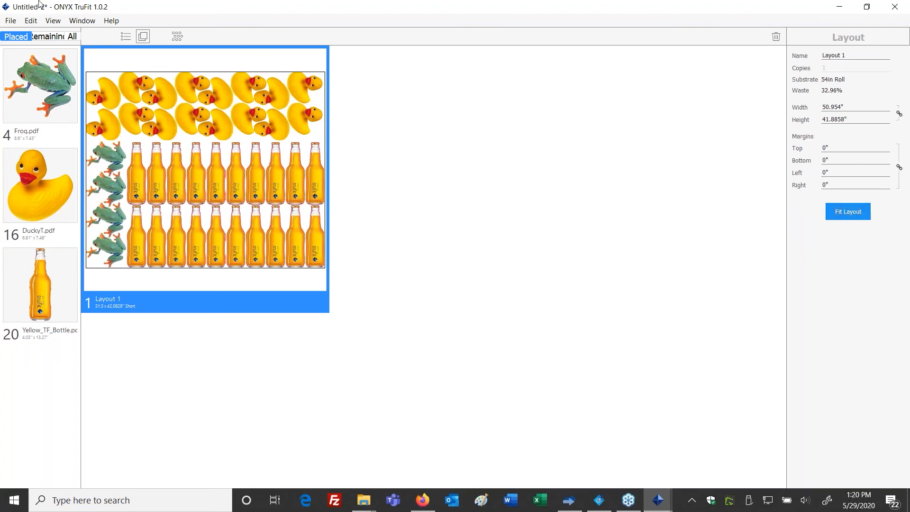
{"action": "left_click", "coordinate": [11, 21]}
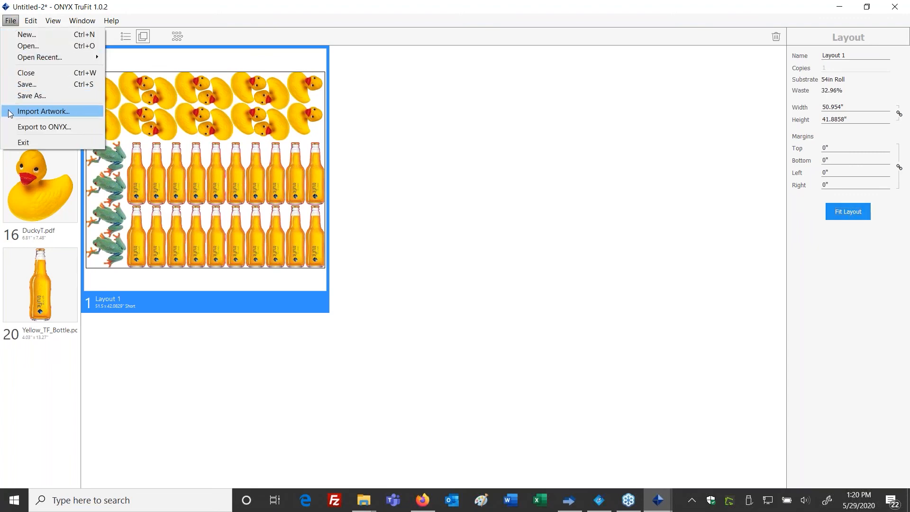
{"action": "left_click", "coordinate": [32, 128]}
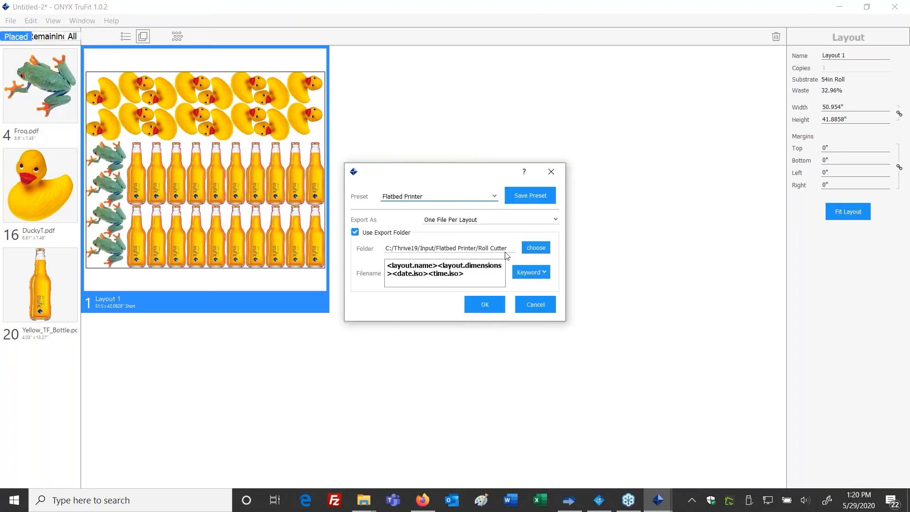
{"action": "left_click", "coordinate": [502, 307]}
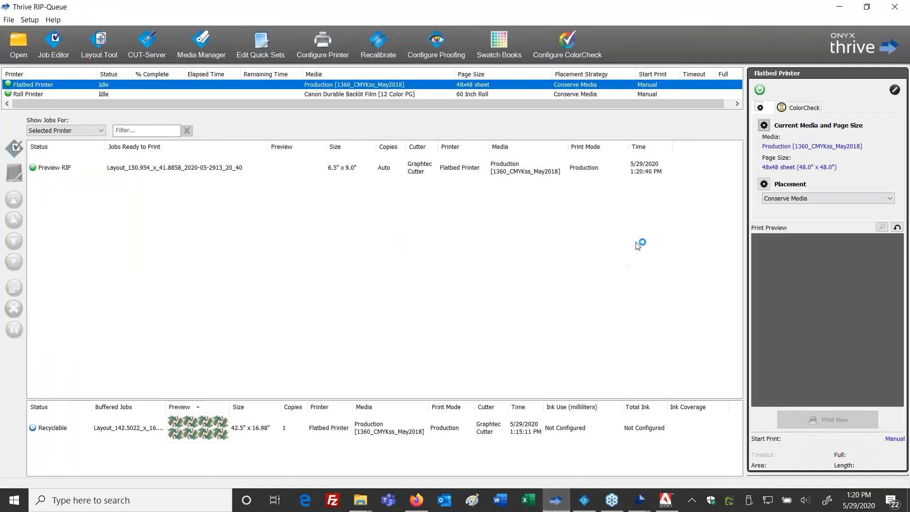
In Thrive RIP-Queue, change the Flatbed Printer's page size to 54 inch roll.
{"action": "left_click", "coordinate": [764, 126]}
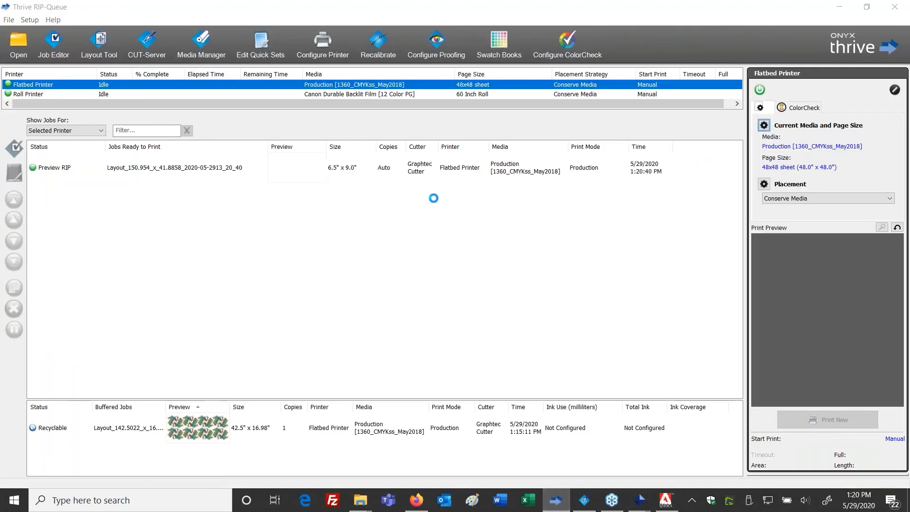
{"action": "left_click", "coordinate": [416, 227]}
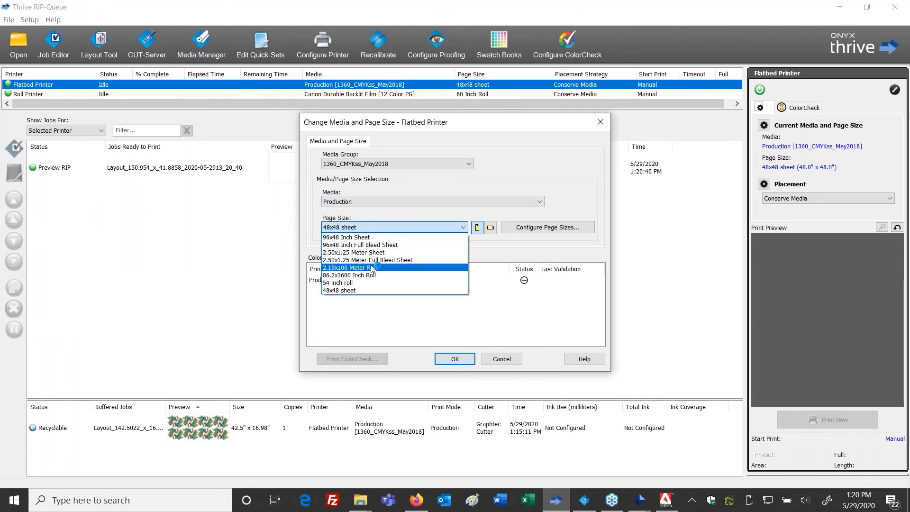
{"action": "left_click", "coordinate": [356, 282]}
{"action": "left_click", "coordinate": [467, 361]}
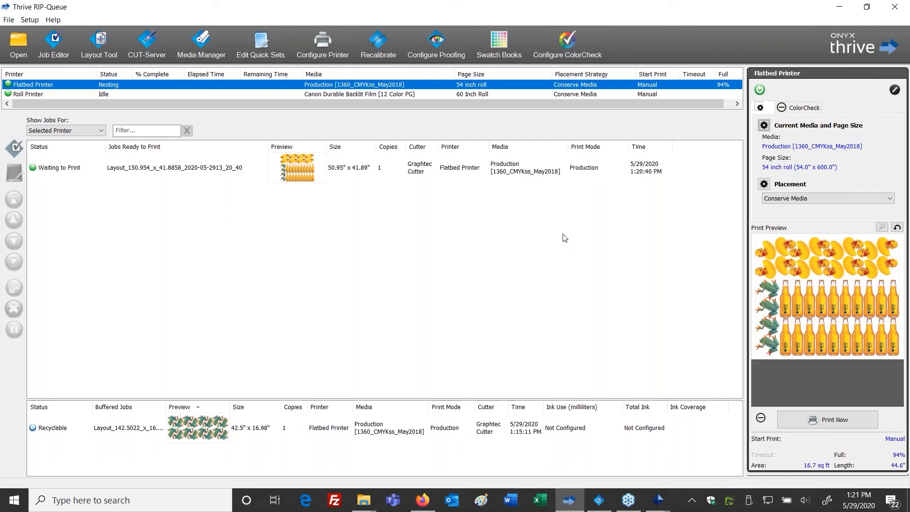
Check the cutter path prefix in the Flatbed Printer's Roll Cutter quick set, and close it without changes.
{"action": "left_click", "coordinate": [260, 45]}
{"action": "left_click", "coordinate": [489, 193]}
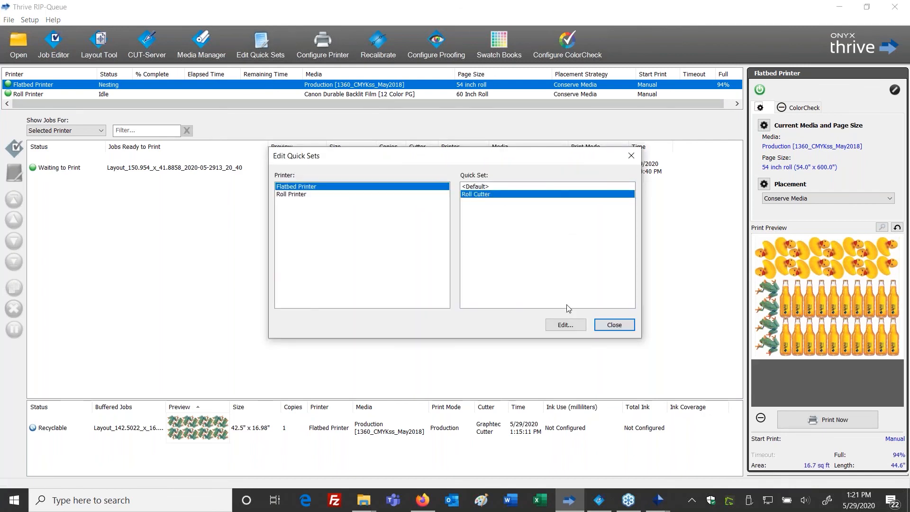
{"action": "left_click", "coordinate": [576, 325]}
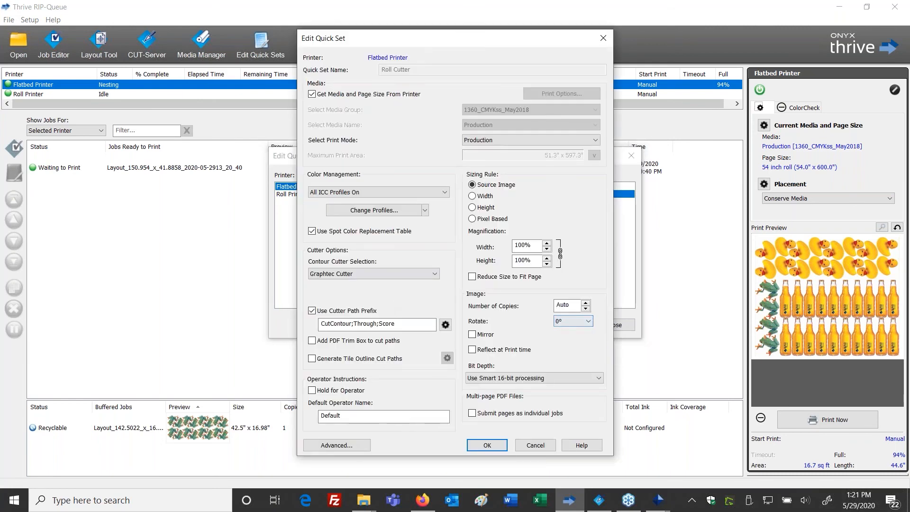
{"action": "left_click", "coordinate": [403, 324]}
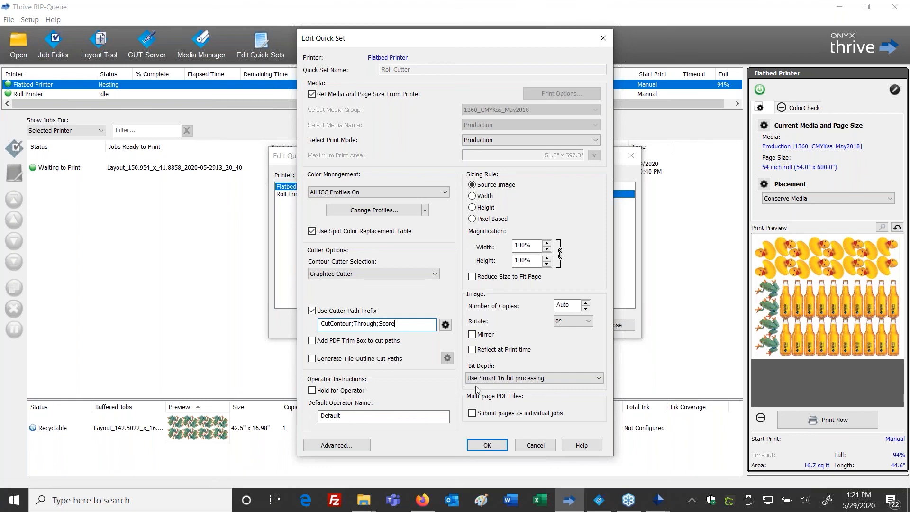
{"action": "left_click", "coordinate": [532, 444]}
{"action": "left_click", "coordinate": [606, 329]}
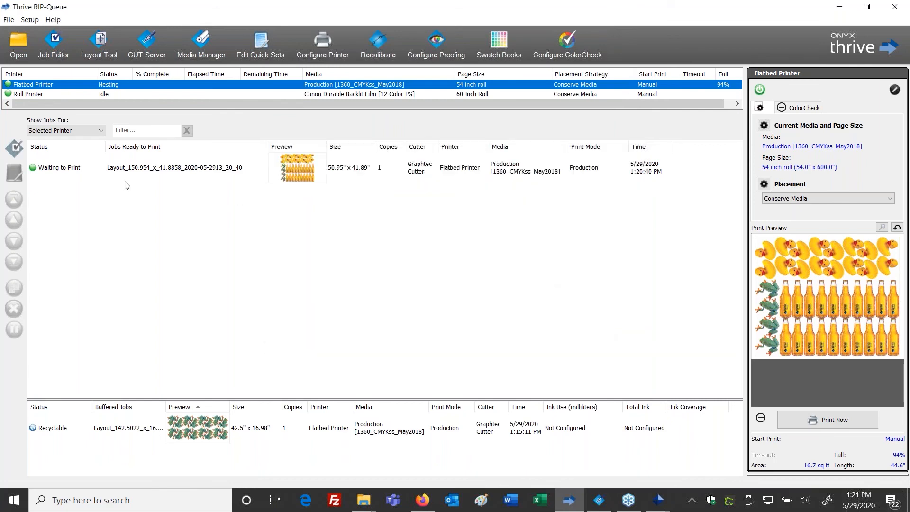
Print the nested frog, duck and bottle job, and display its cut file in Thrive CUT-Server.
{"action": "left_click", "coordinate": [848, 420]}
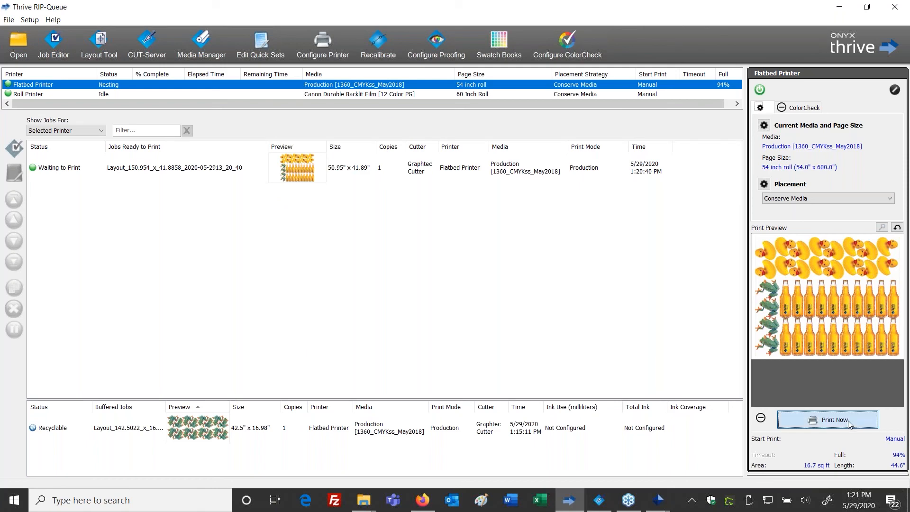
{"action": "left_click", "coordinate": [599, 500]}
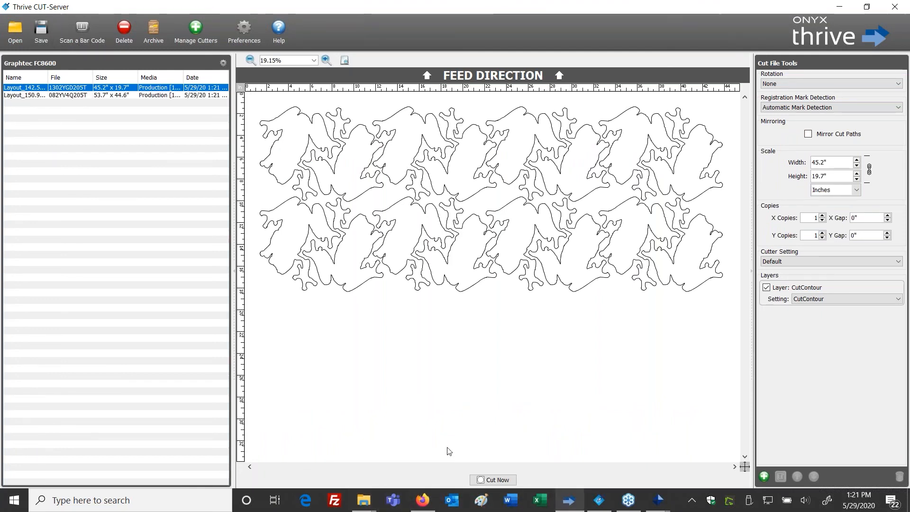
{"action": "left_click", "coordinate": [22, 94]}
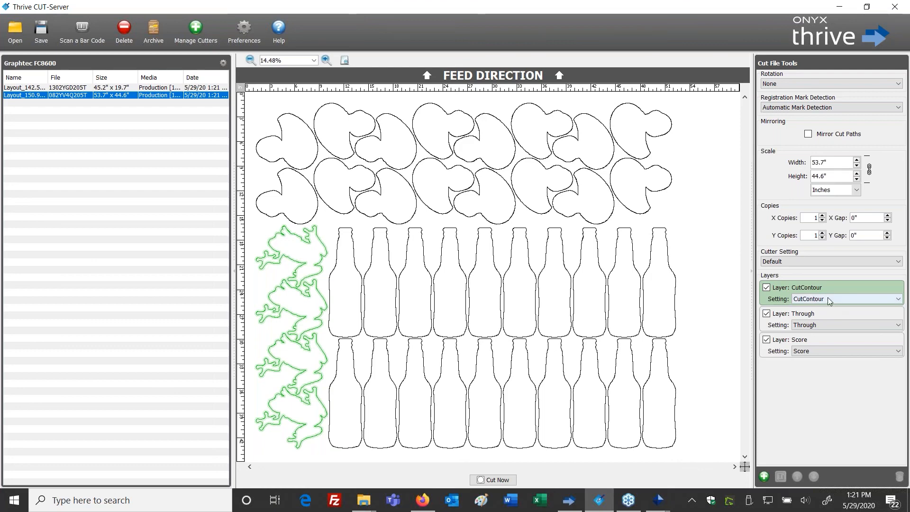
Examine which cut paths belong to the Through, Score and CutContour layers of the cut file.
{"action": "left_click", "coordinate": [808, 314]}
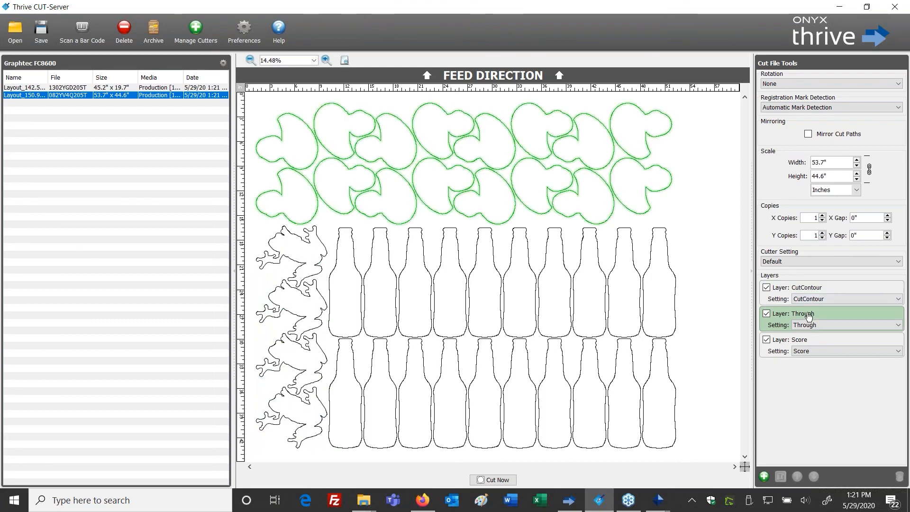
{"action": "left_click", "coordinate": [814, 350]}
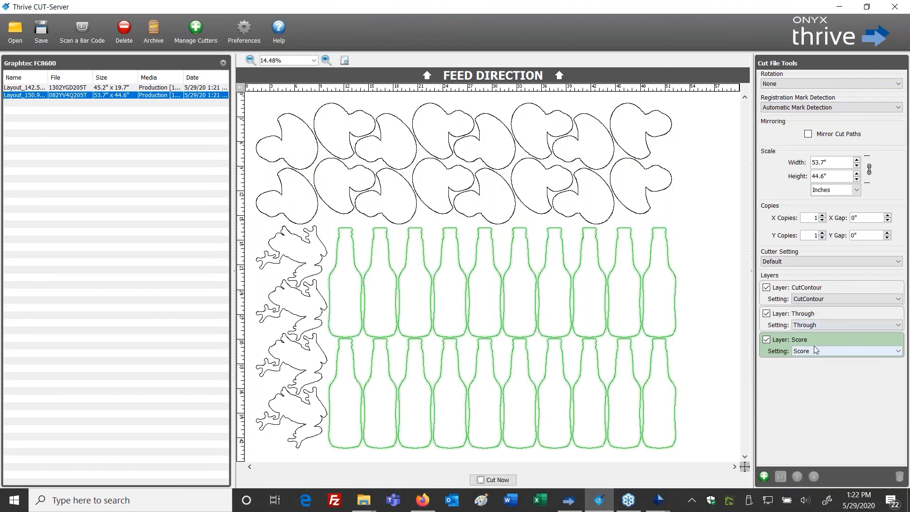
{"action": "left_click", "coordinate": [813, 318]}
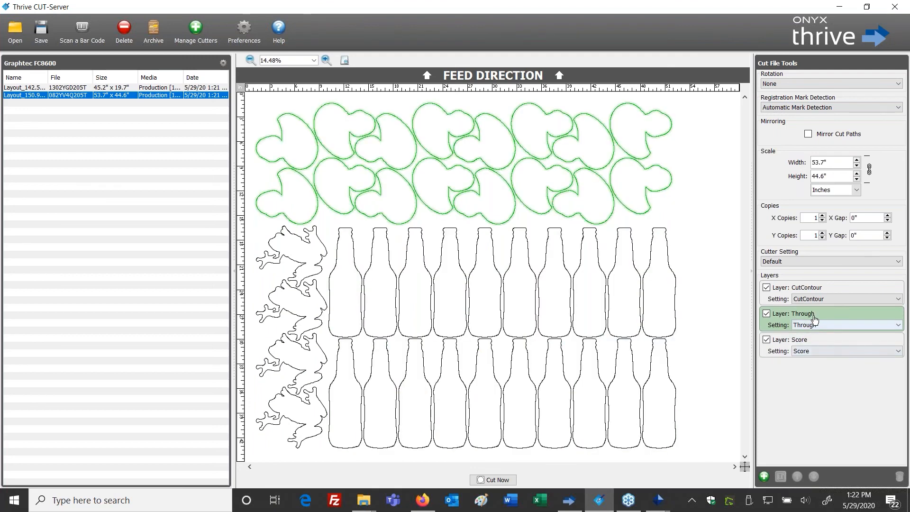
{"action": "left_click", "coordinate": [830, 288]}
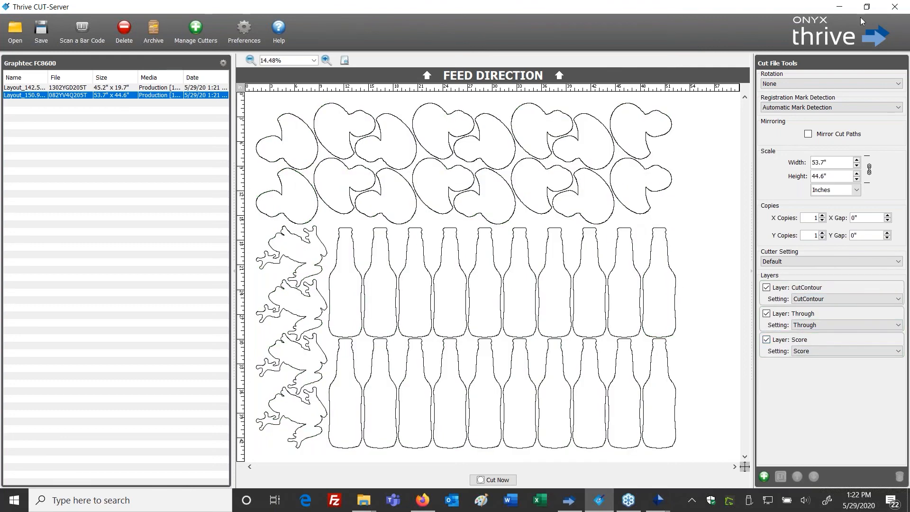
Return to TruFit and delete Layout 1 and the frog, duck and bottle artwork from the job.
{"action": "left_click", "coordinate": [838, 6]}
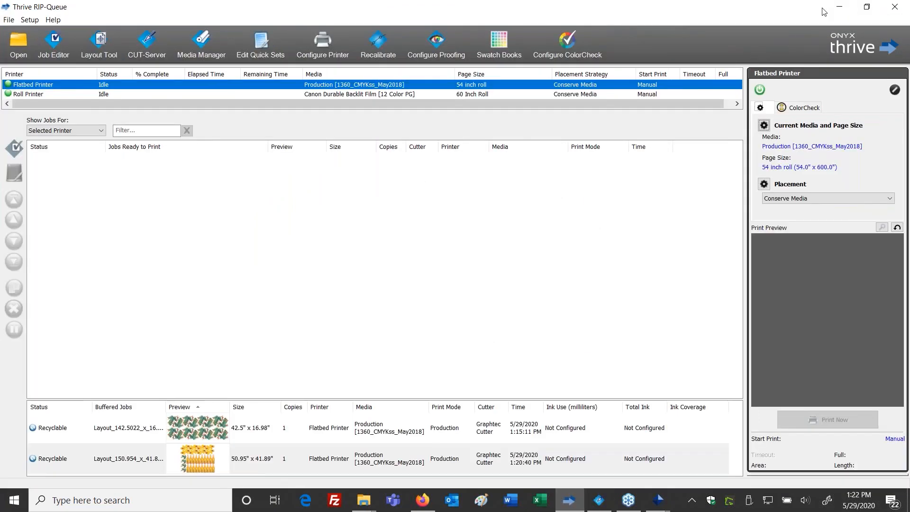
{"action": "left_click", "coordinate": [838, 7]}
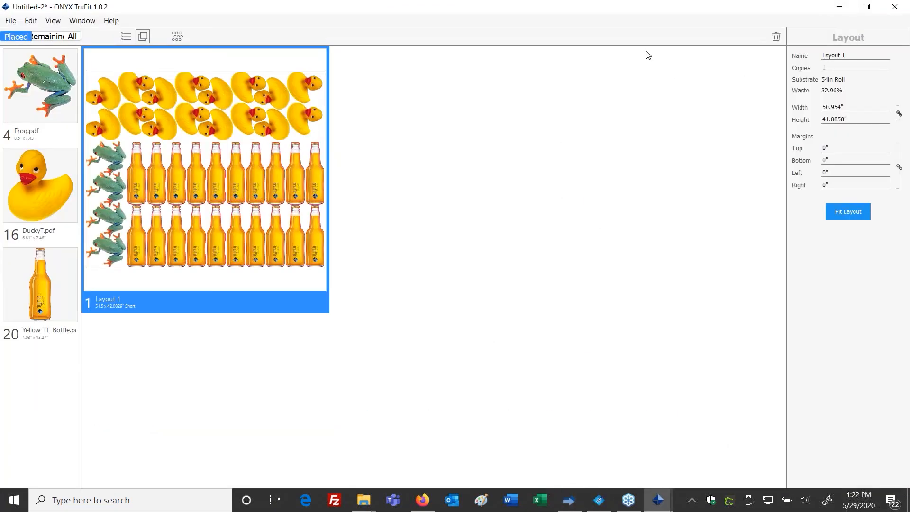
{"action": "left_click", "coordinate": [775, 37]}
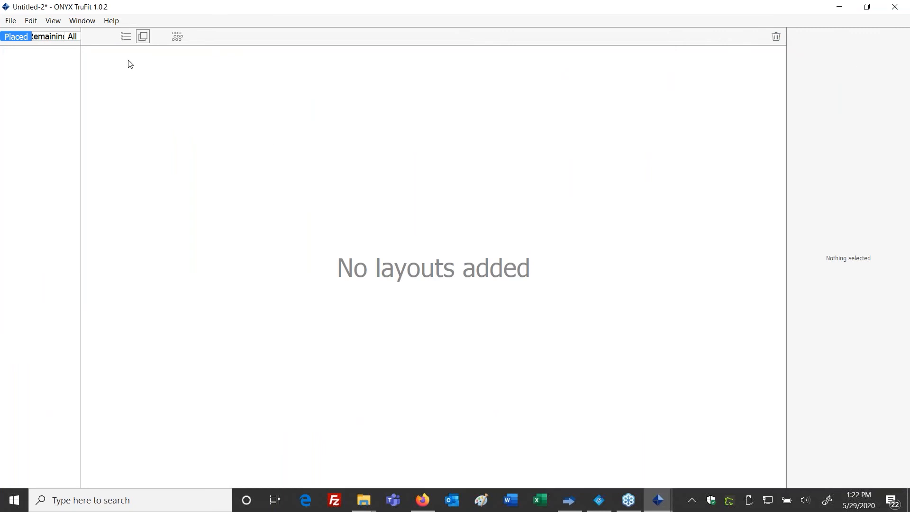
{"action": "left_click", "coordinate": [126, 37]}
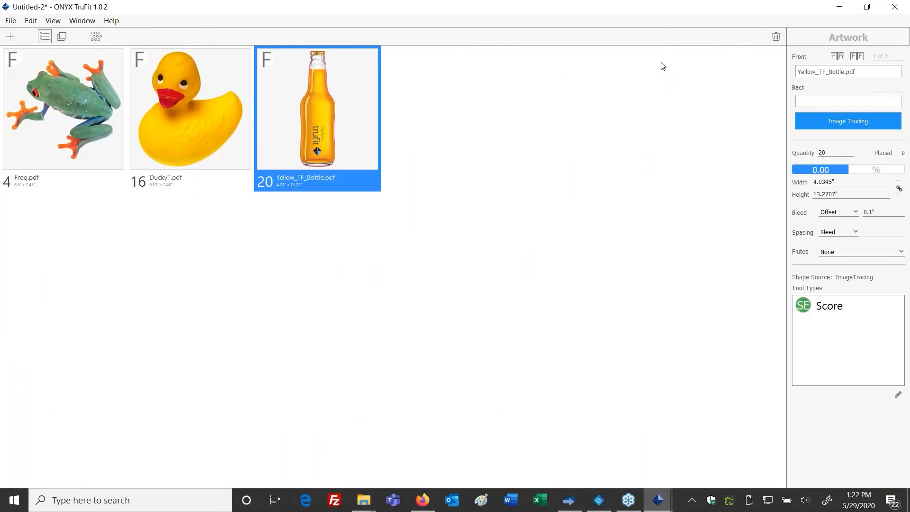
{"action": "left_click", "coordinate": [71, 97], "text": "shift"}
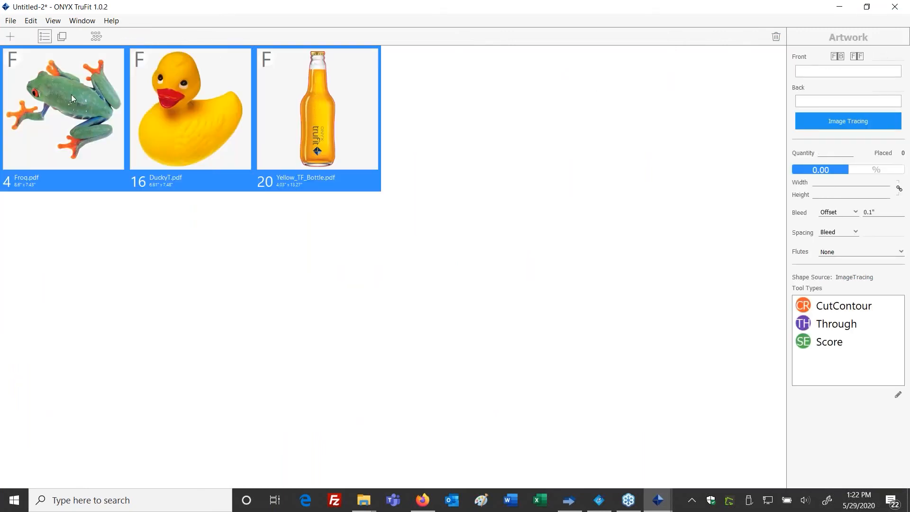
{"action": "left_click", "coordinate": [775, 37]}
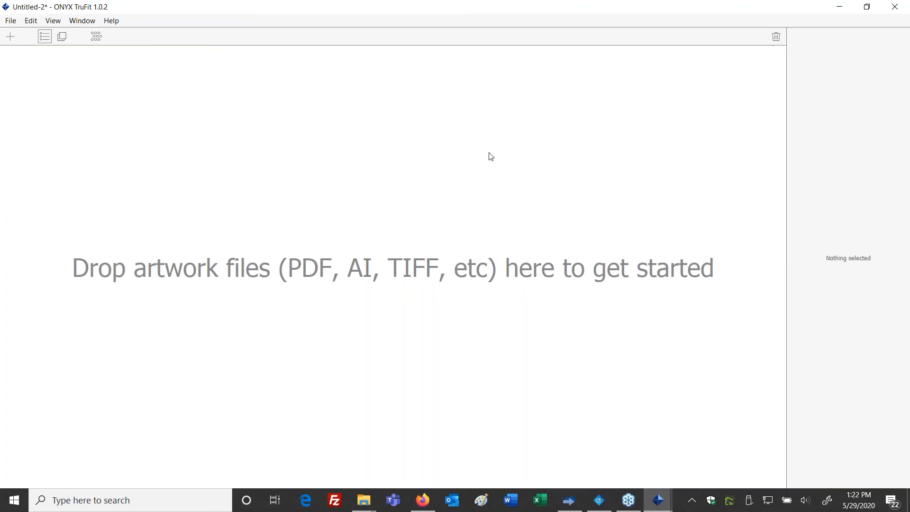
Add Yellow_TF_Bottle.pdf from the DemoFilePPortal folder to the job as artwork.
{"action": "left_click", "coordinate": [11, 21]}
{"action": "left_click", "coordinate": [12, 23]}
{"action": "left_click", "coordinate": [11, 37]}
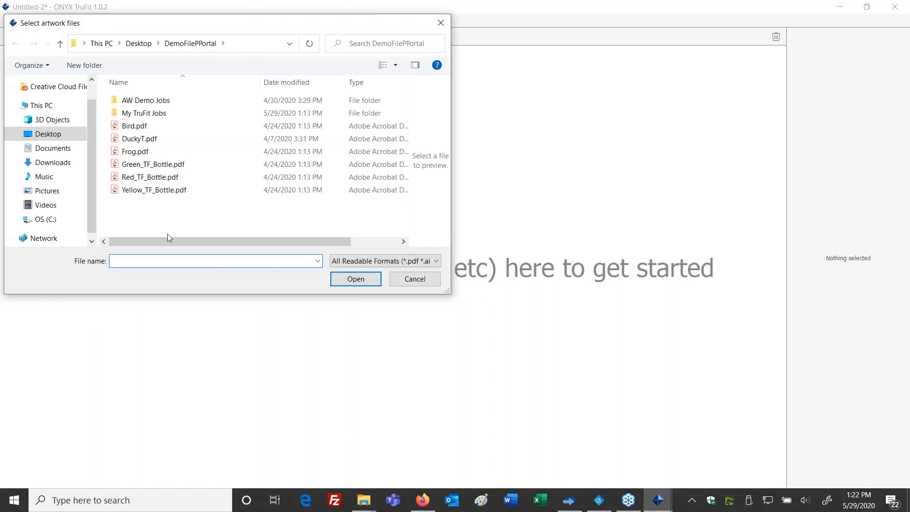
{"action": "left_click", "coordinate": [163, 193]}
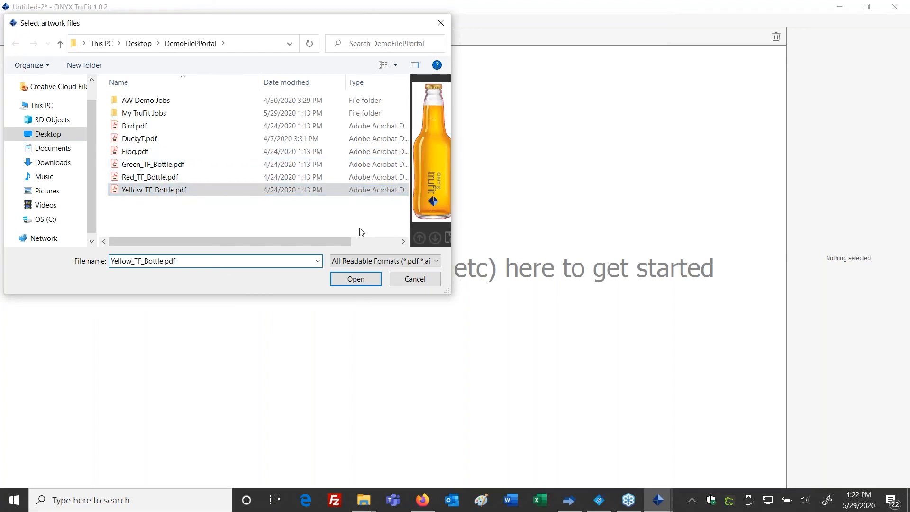
{"action": "left_click", "coordinate": [178, 177]}
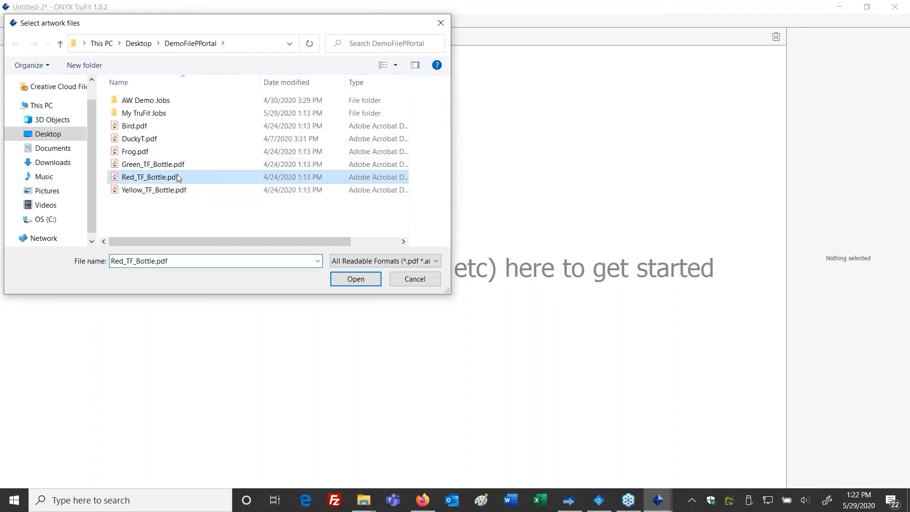
{"action": "left_click", "coordinate": [177, 166]}
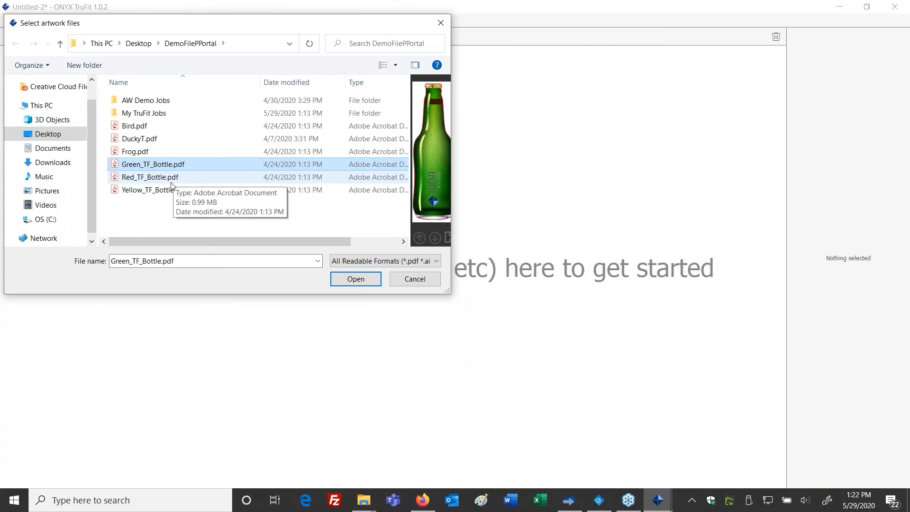
{"action": "left_click", "coordinate": [172, 180]}
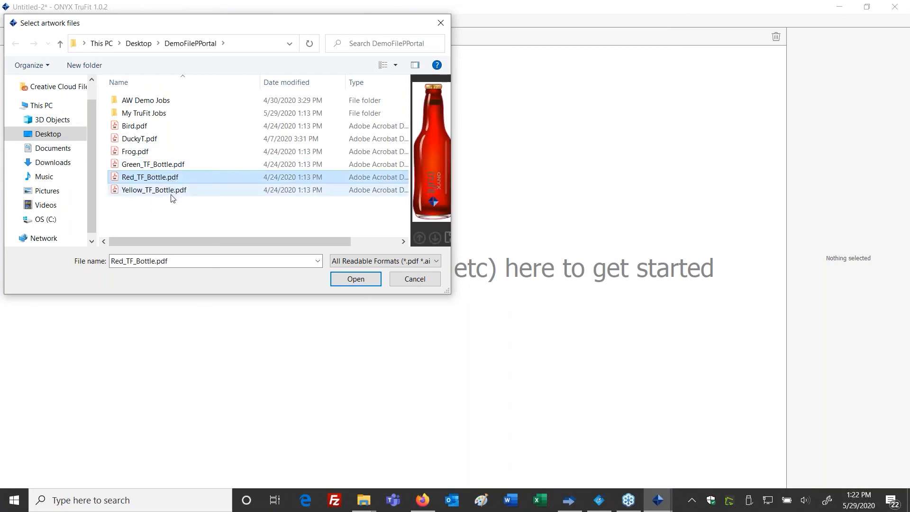
{"action": "left_click", "coordinate": [172, 192]}
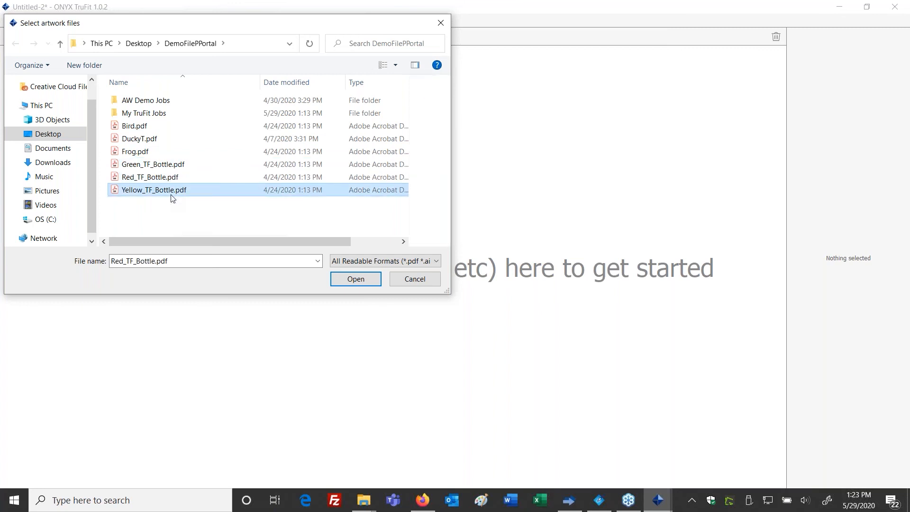
{"action": "left_click", "coordinate": [349, 280]}
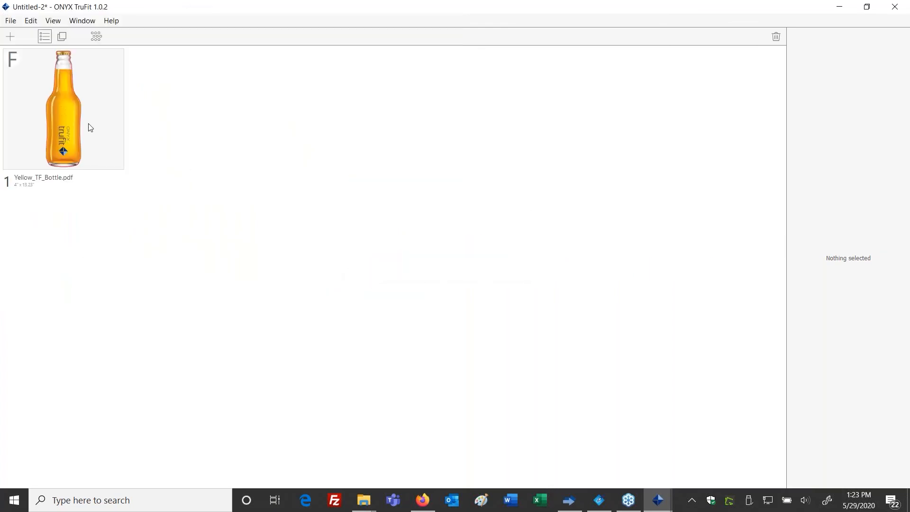
Image-trace a CutContour outline around the yellow bottle with Tolerance 8% and Simplify 9%, and apply it.
{"action": "left_click", "coordinate": [90, 127]}
{"action": "left_click", "coordinate": [830, 122]}
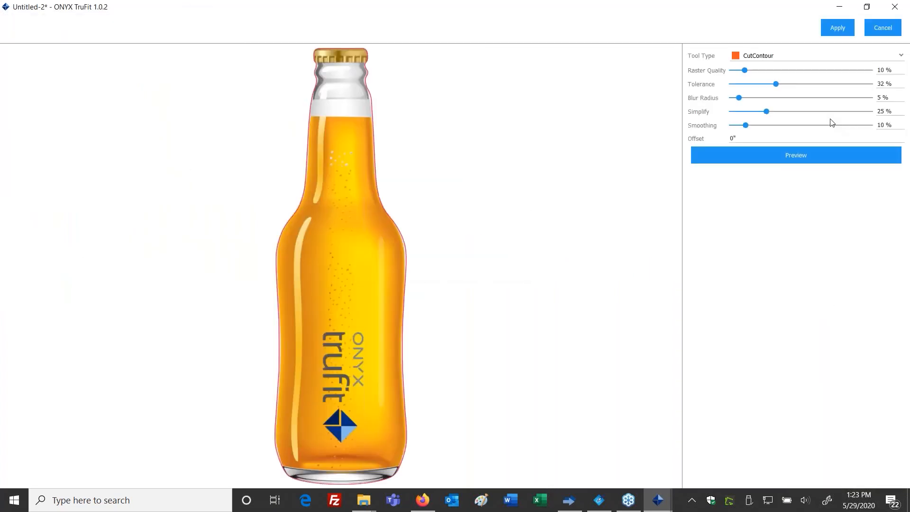
{"action": "left_click", "coordinate": [792, 155]}
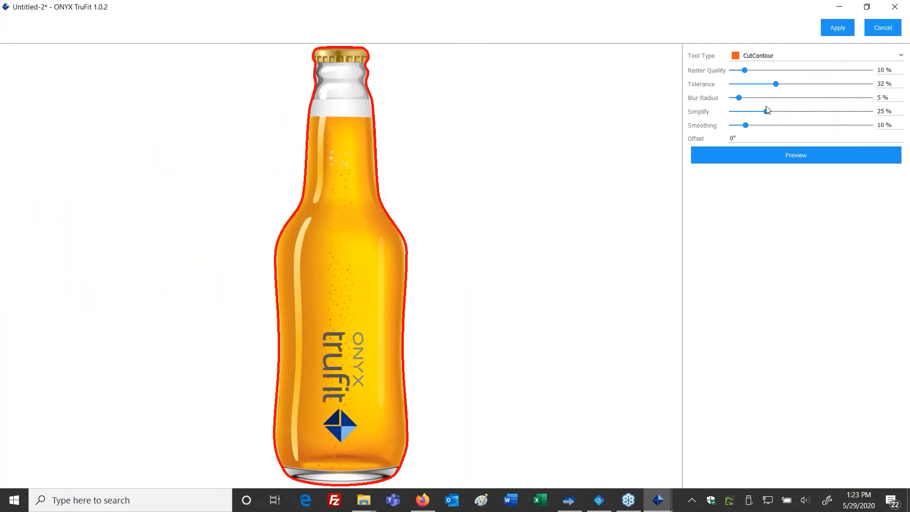
{"action": "left_click_drag", "start_coordinate": [775, 85], "coordinate": [743, 112]}
{"action": "left_click", "coordinate": [791, 156]}
{"action": "left_click", "coordinate": [900, 55]}
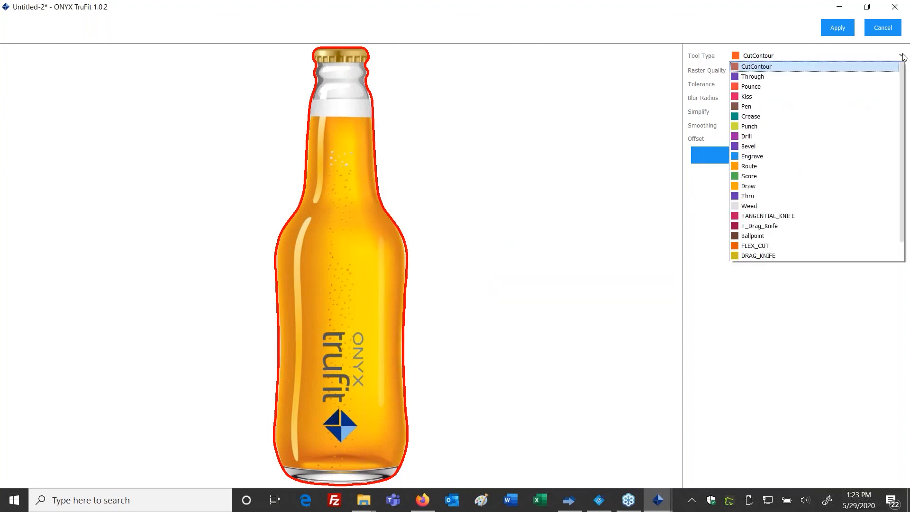
{"action": "left_click", "coordinate": [900, 57]}
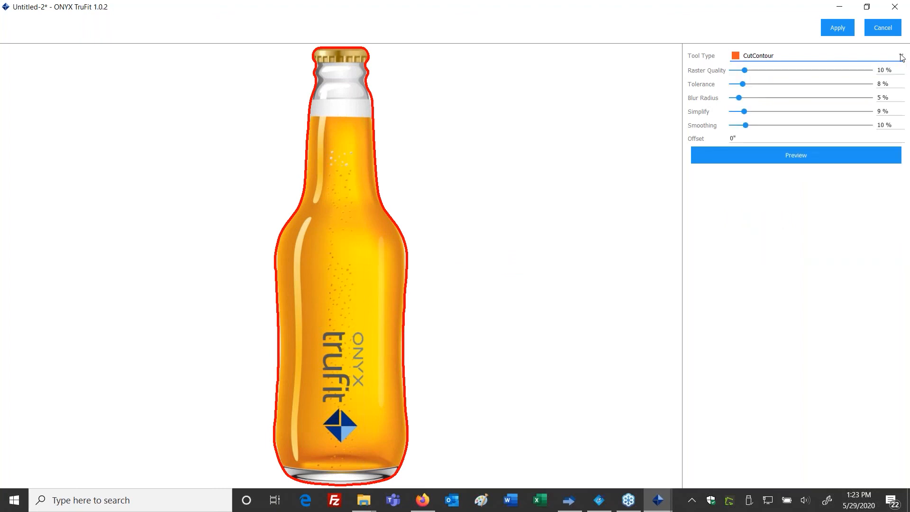
{"action": "left_click", "coordinate": [837, 28]}
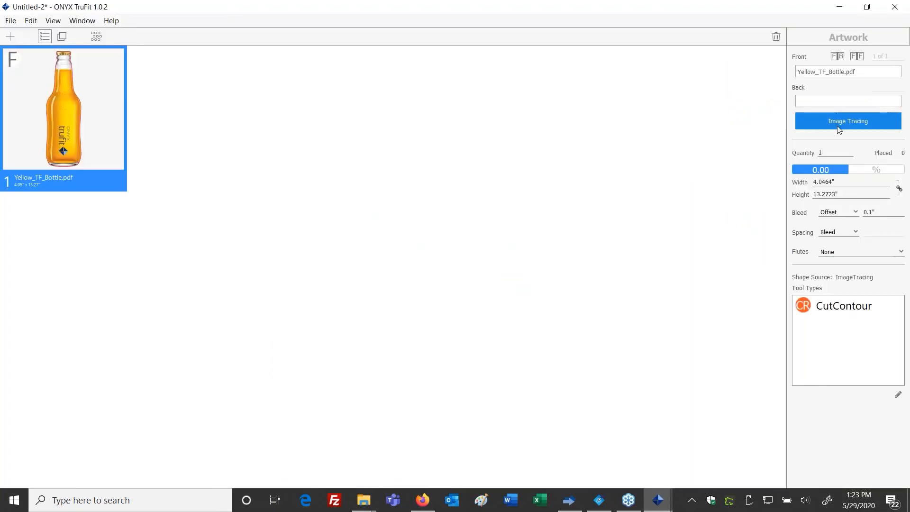
Try the yellow bottle as its own back artwork, comparing the mirrored and identical versions and ending on the mirrored one.
{"action": "left_click", "coordinate": [838, 58]}
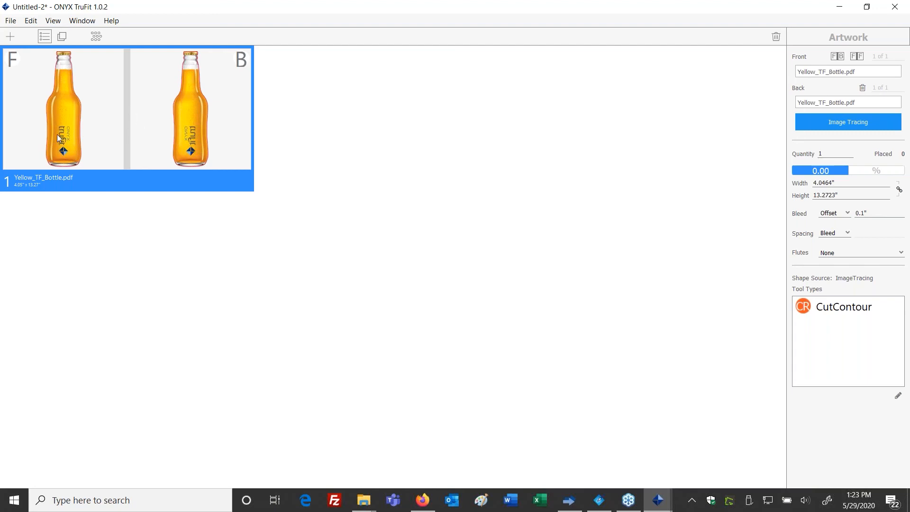
{"action": "left_click", "coordinate": [857, 56]}
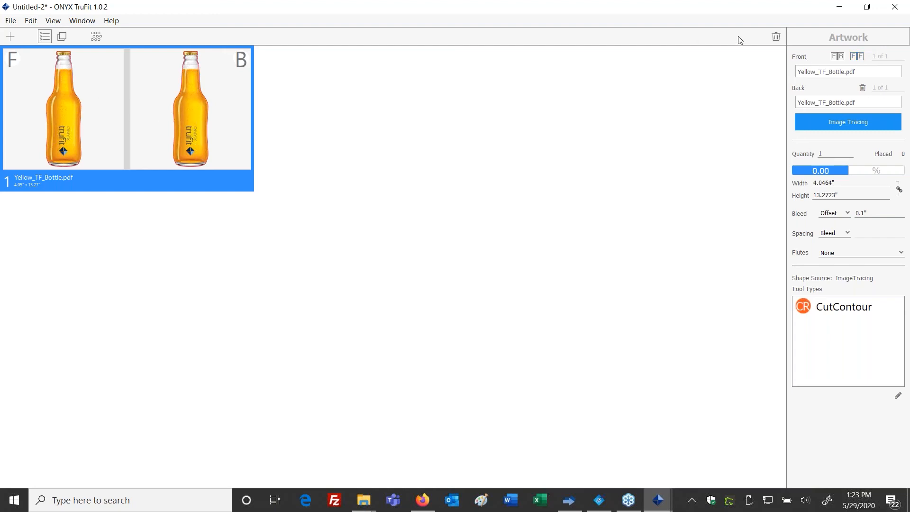
{"action": "left_click", "coordinate": [837, 57]}
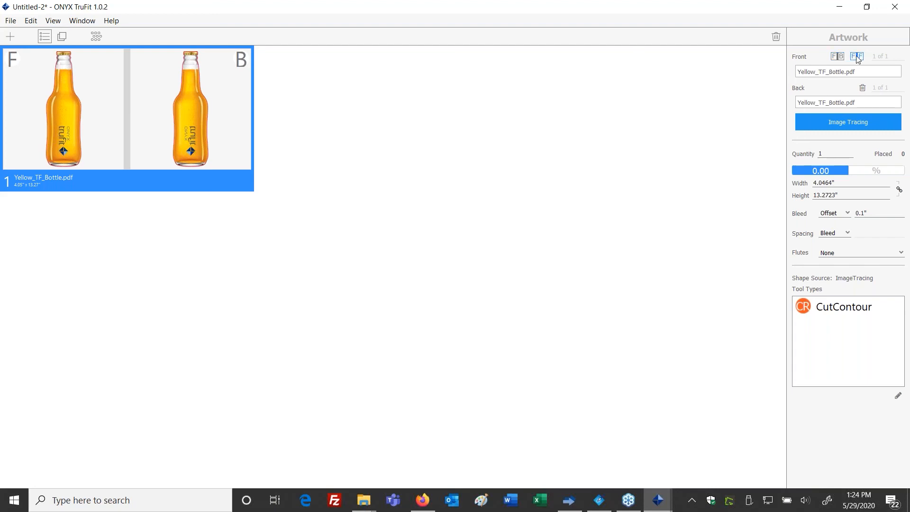
{"action": "left_click", "coordinate": [856, 57]}
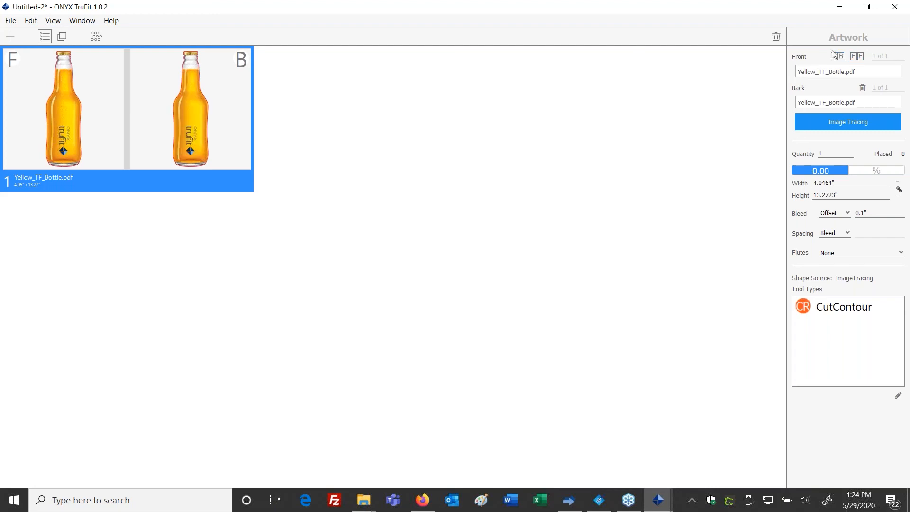
{"action": "left_click", "coordinate": [837, 56]}
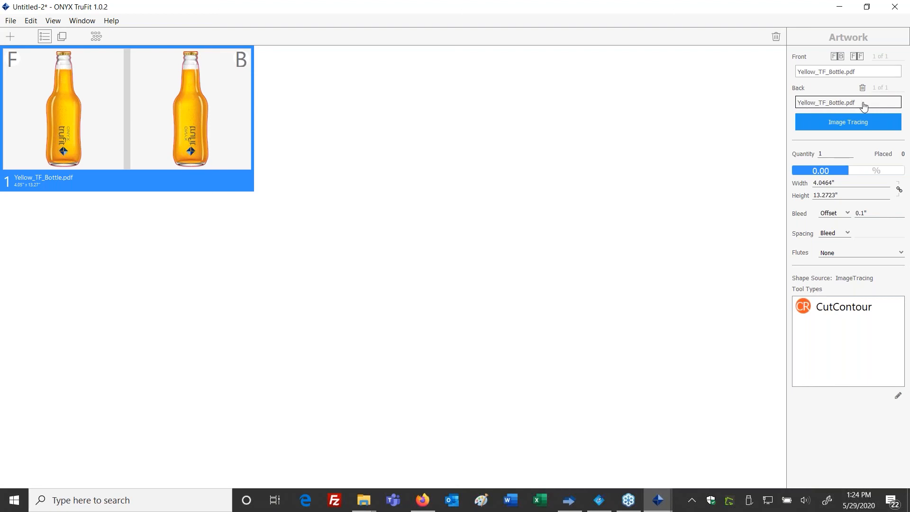
Assign Green_TF_Bottle.pdf as the back artwork of the yellow bottle, and set the quantity to 16.
{"action": "left_click", "coordinate": [842, 105]}
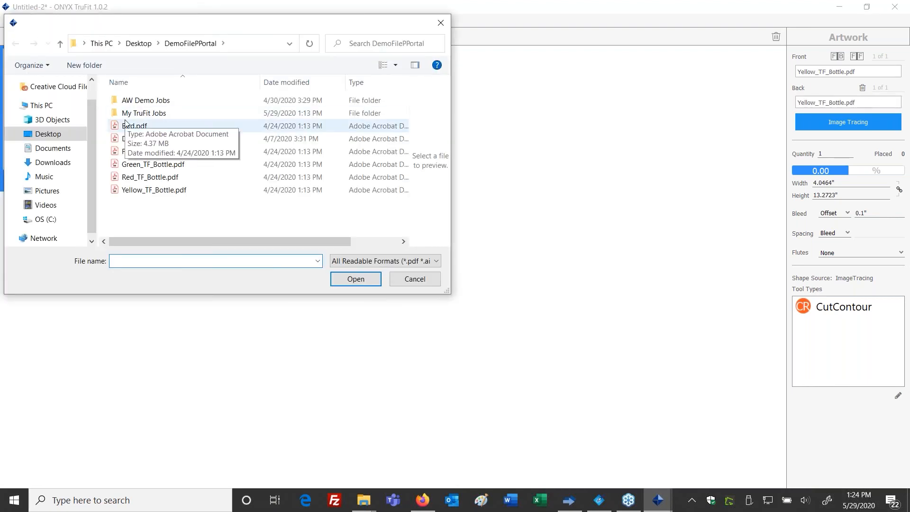
{"action": "left_click", "coordinate": [136, 165]}
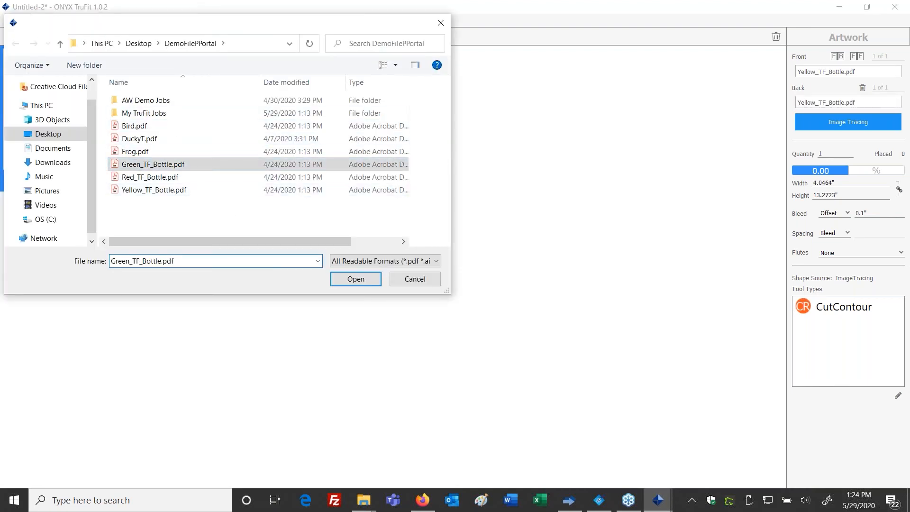
{"action": "left_click", "coordinate": [359, 280]}
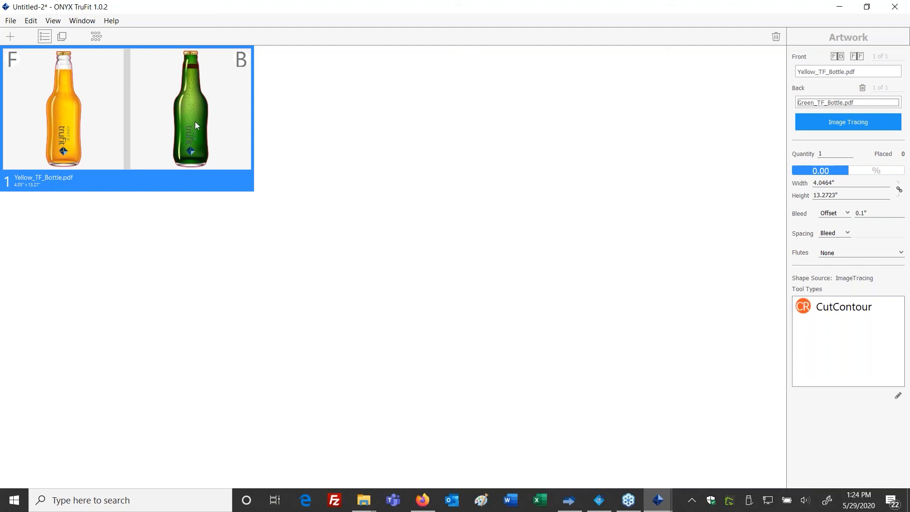
{"action": "left_click", "coordinate": [823, 154]}
{"action": "type", "text": "6"}
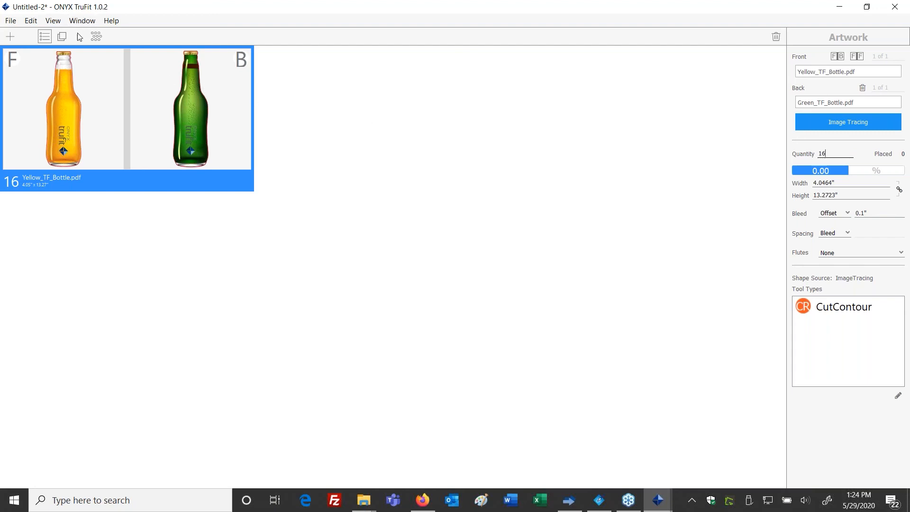
Nest the bottles on the 54in Roll with Free Nesting and Orthogonal rotation, reviewing the alternative strategy and rotation options without changing them.
{"action": "left_click", "coordinate": [99, 38]}
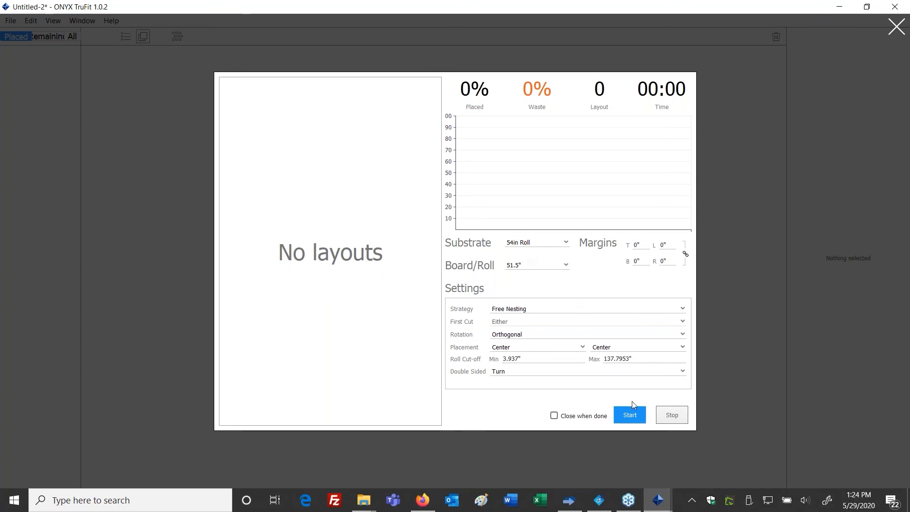
{"action": "left_click", "coordinate": [630, 415]}
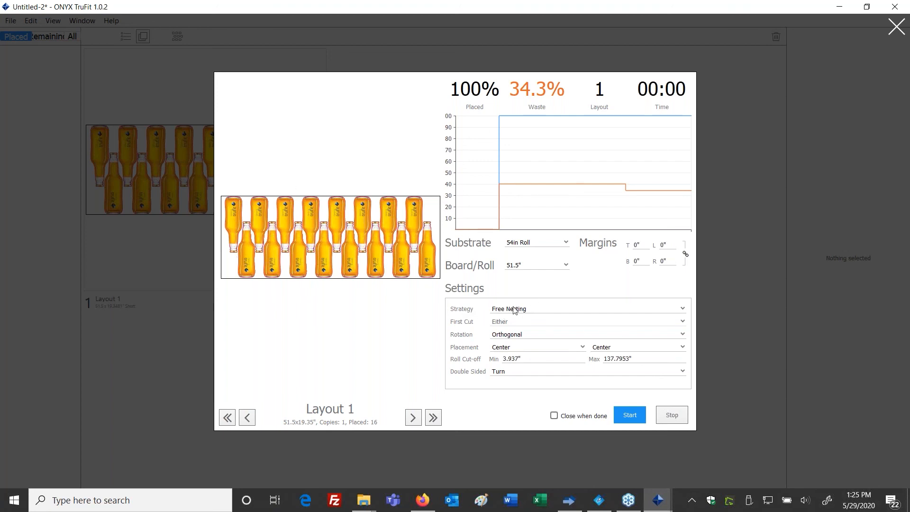
{"action": "left_click", "coordinate": [683, 310]}
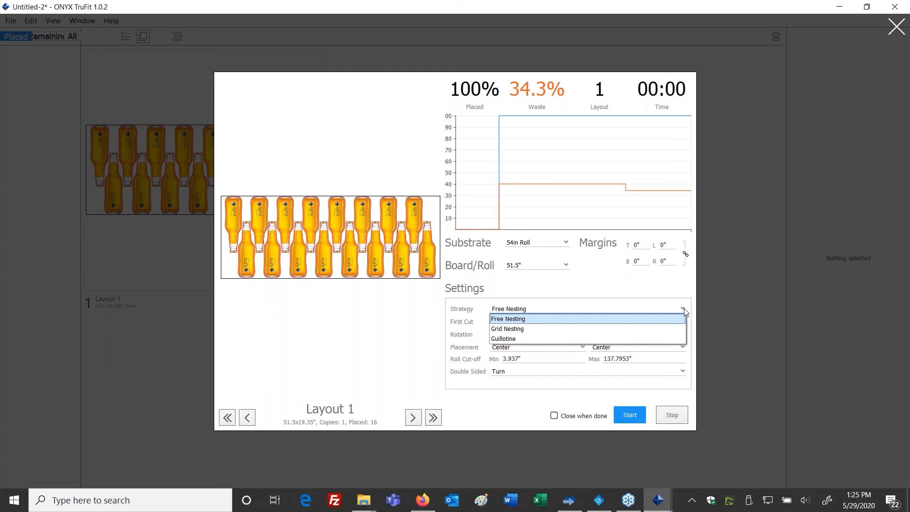
{"action": "left_click", "coordinate": [667, 277]}
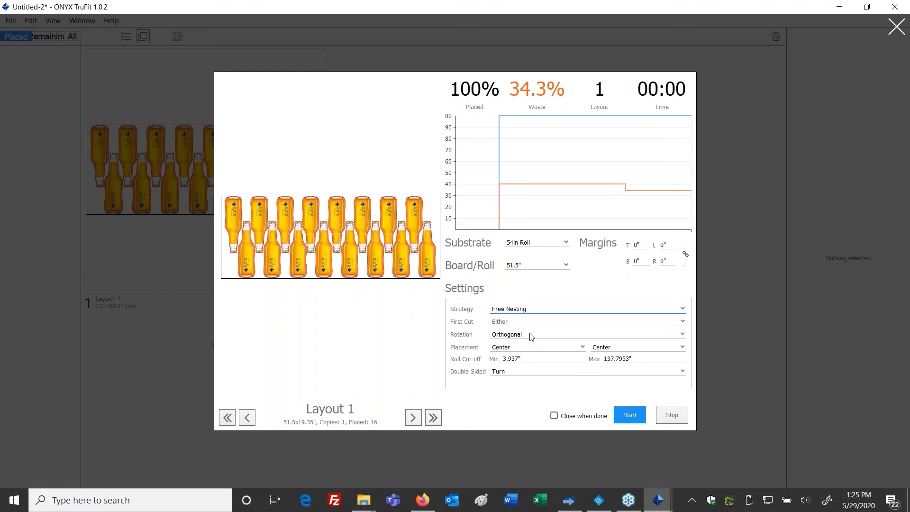
{"action": "left_click", "coordinate": [682, 335]}
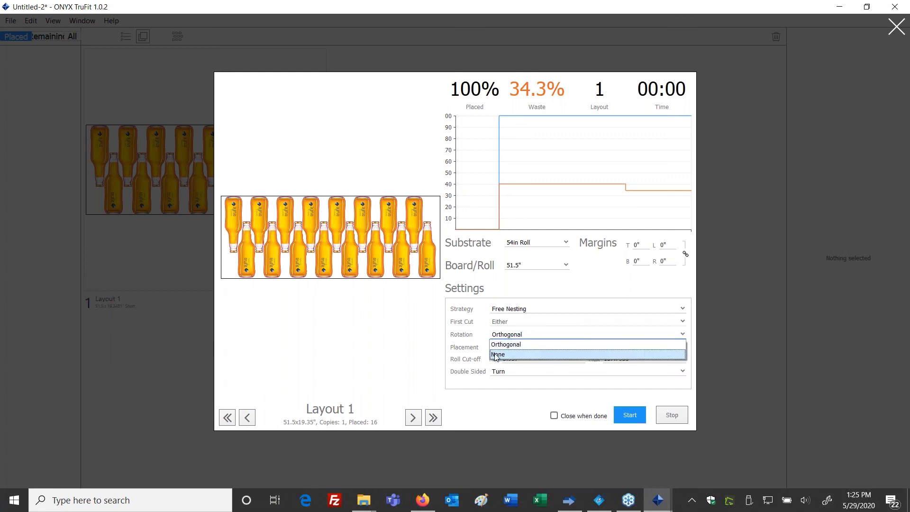
{"action": "left_click", "coordinate": [578, 286]}
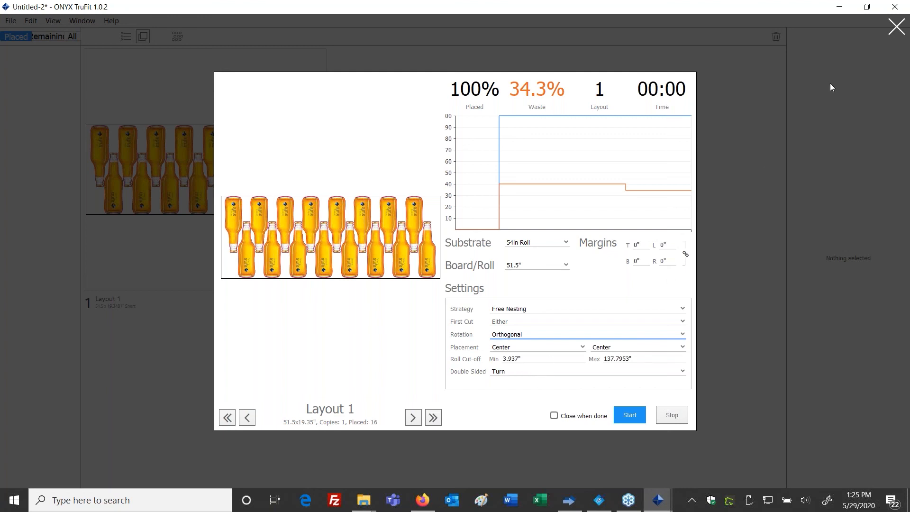
{"action": "left_click", "coordinate": [896, 28]}
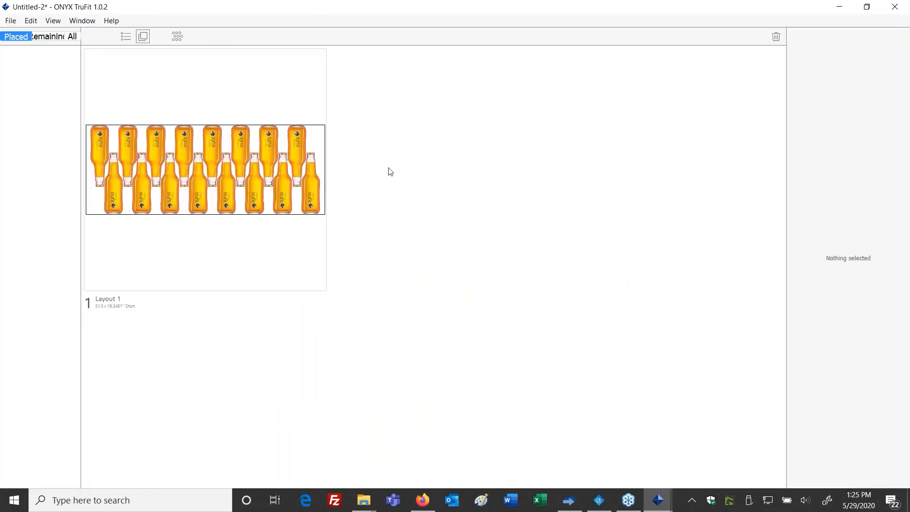
Fit Layout 1 to its nested bottles, inspect its front and back sides, and return to the layout overview.
{"action": "left_click", "coordinate": [310, 166]}
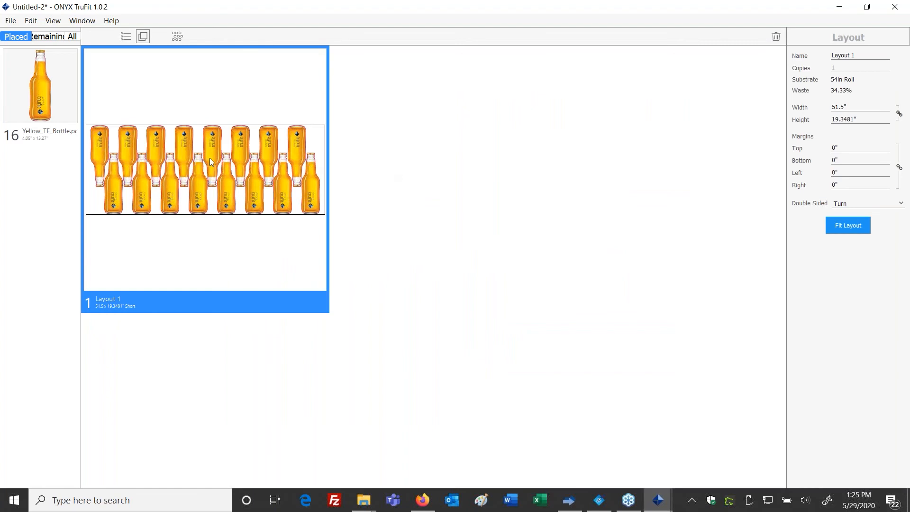
{"action": "left_click", "coordinate": [848, 226]}
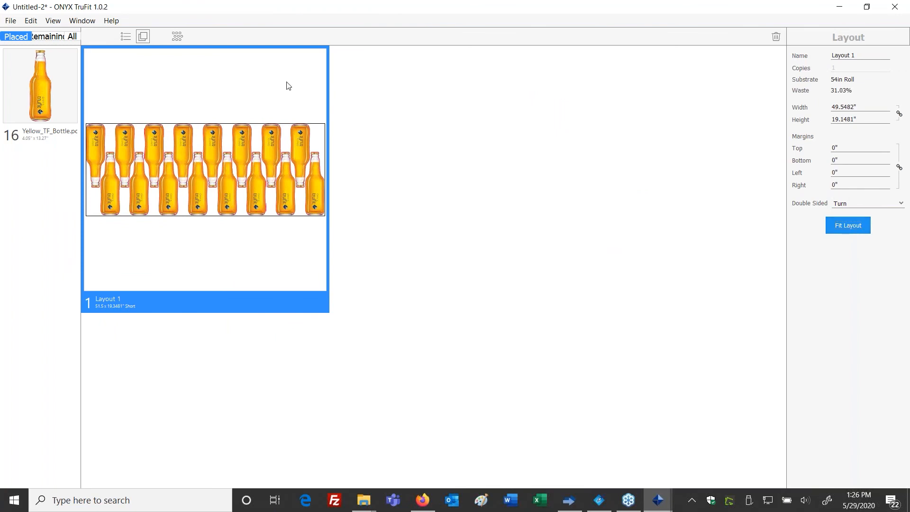
{"action": "double_click", "coordinate": [173, 89]}
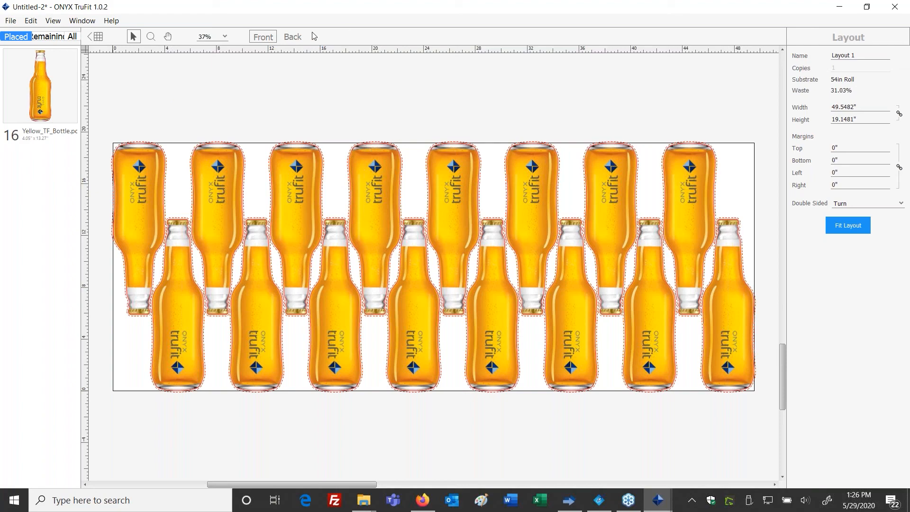
{"action": "left_click", "coordinate": [293, 37]}
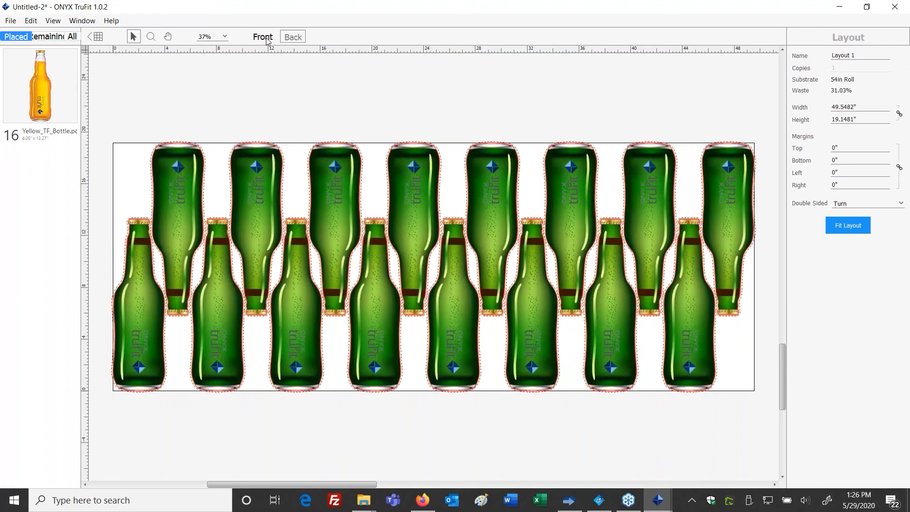
{"action": "left_click", "coordinate": [267, 40]}
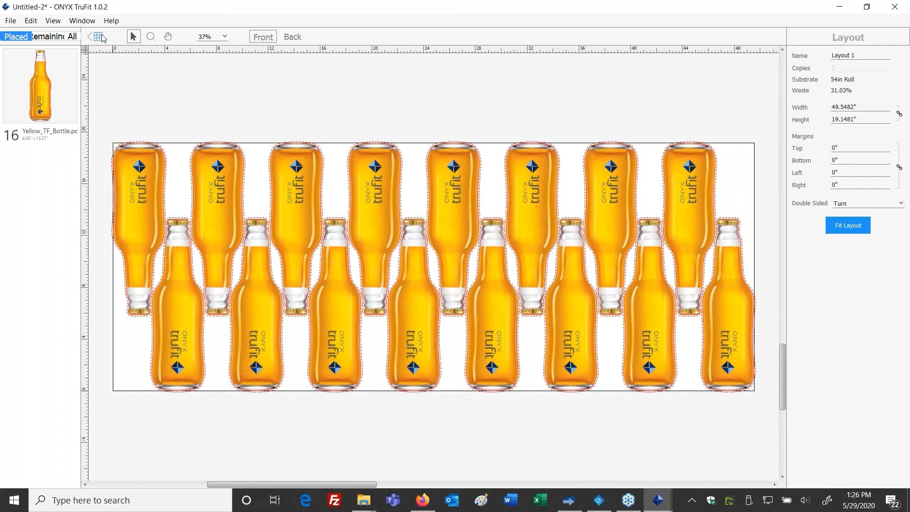
{"action": "left_click", "coordinate": [100, 37]}
Check the bottle artwork's bleed setting and the nesting settings, and close nesting without changes.
{"action": "left_click", "coordinate": [121, 38]}
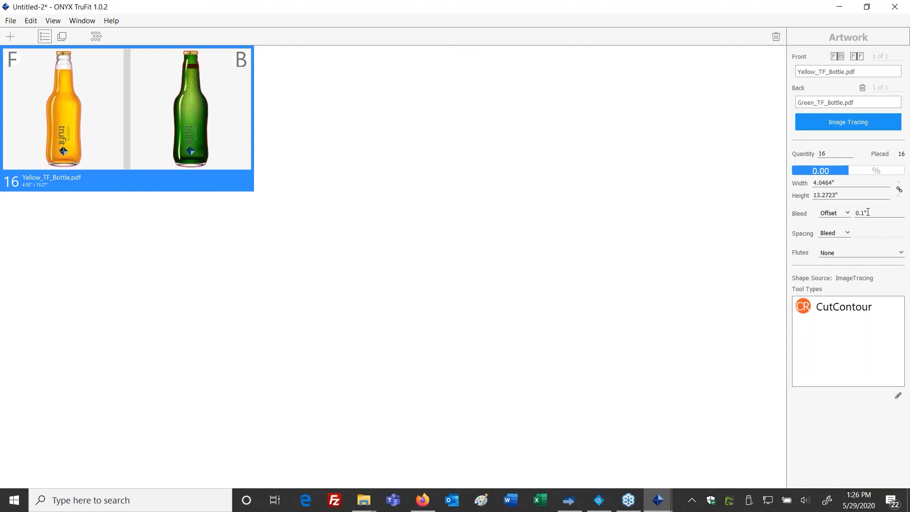
{"action": "left_click", "coordinate": [96, 37]}
{"action": "left_click", "coordinate": [895, 27]}
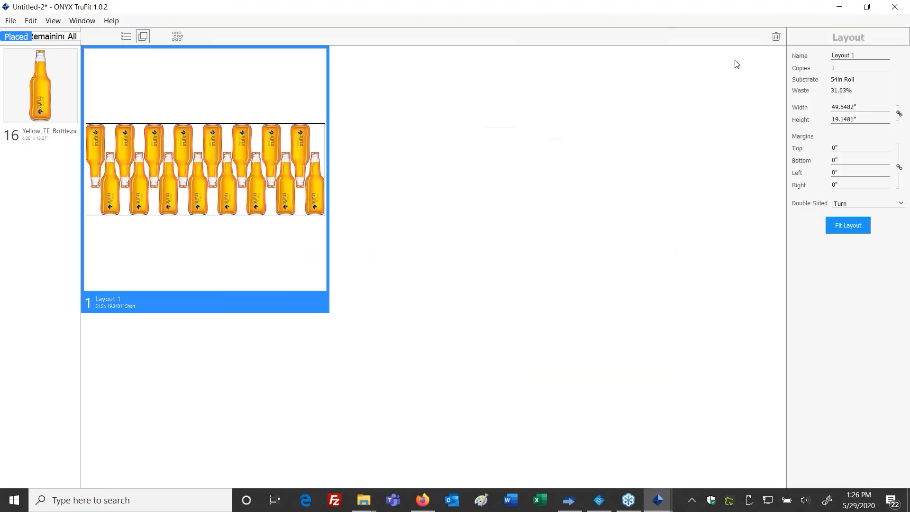
Open Layout 1 and compare its front and back sides, ending on the front.
{"action": "double_click", "coordinate": [202, 124]}
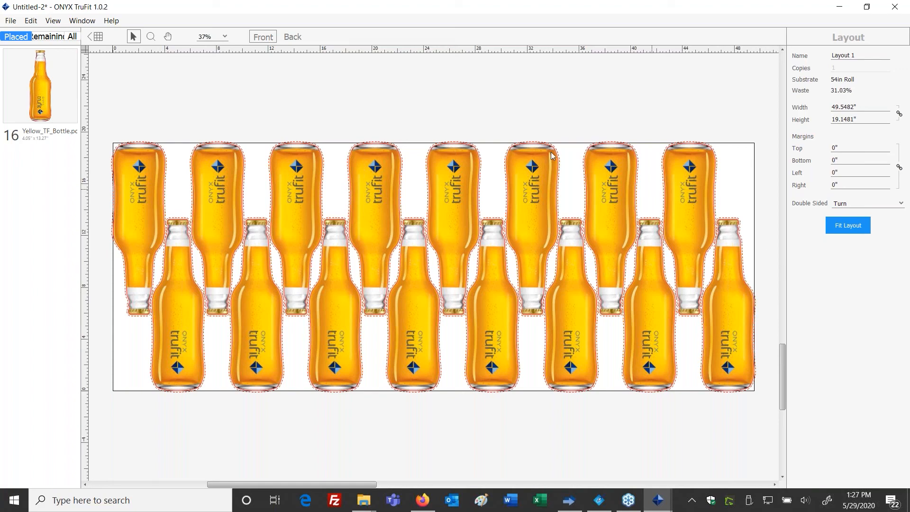
{"action": "left_click", "coordinate": [291, 38]}
{"action": "left_click", "coordinate": [263, 38]}
Delete the first upside-down bottle from the layout's front side after rotating it 180° and moving it partly above the layout.
{"action": "left_click", "coordinate": [137, 215]}
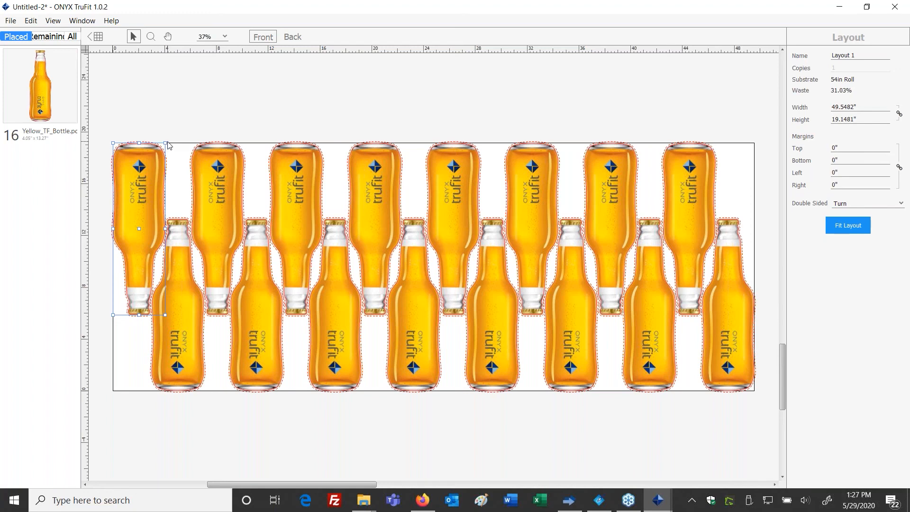
{"action": "right_click", "coordinate": [140, 172]}
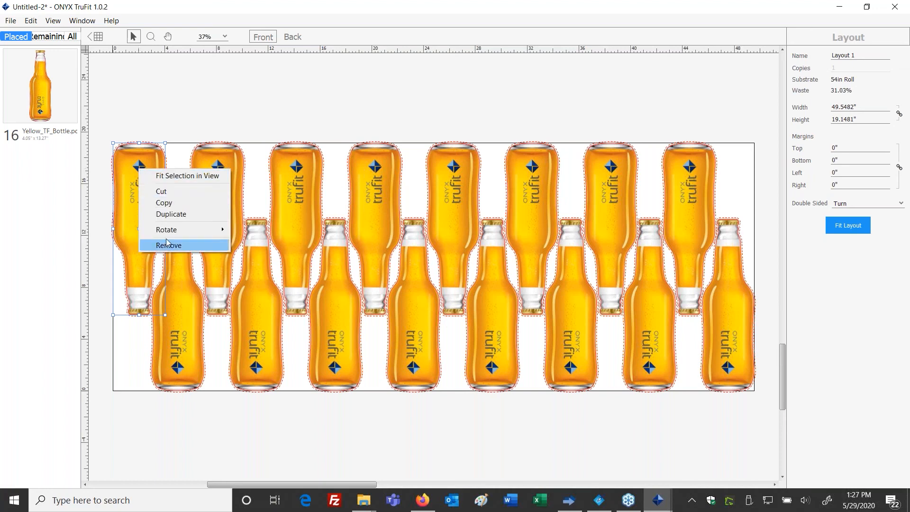
{"action": "mouse_move", "coordinate": [170, 230]}
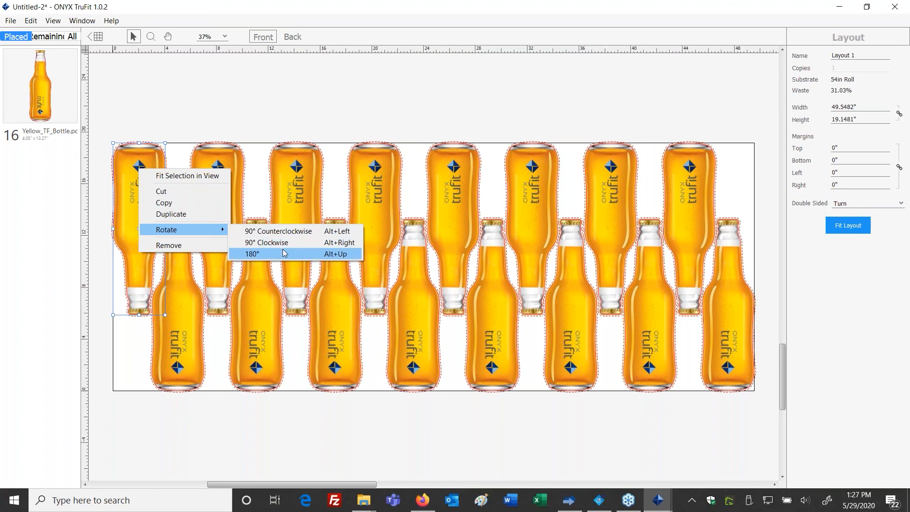
{"action": "left_click", "coordinate": [284, 254]}
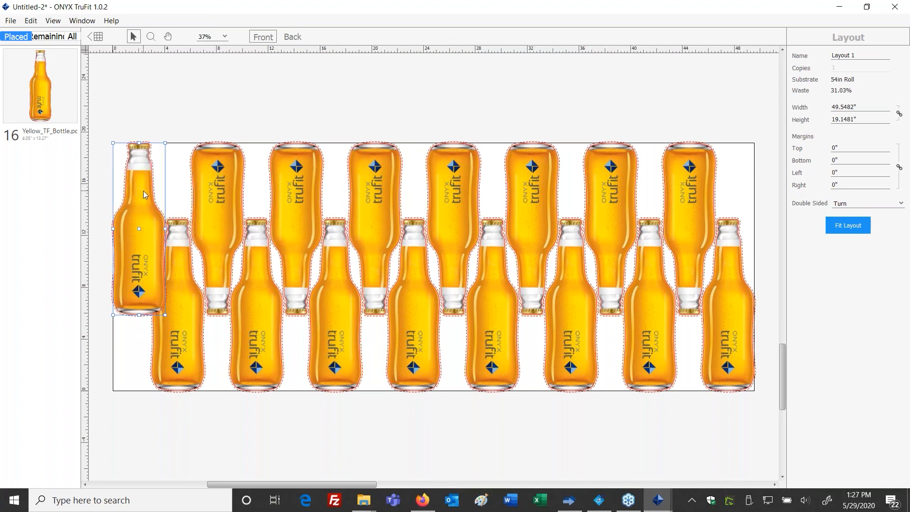
{"action": "left_click_drag", "start_coordinate": [143, 190], "coordinate": [141, 126]}
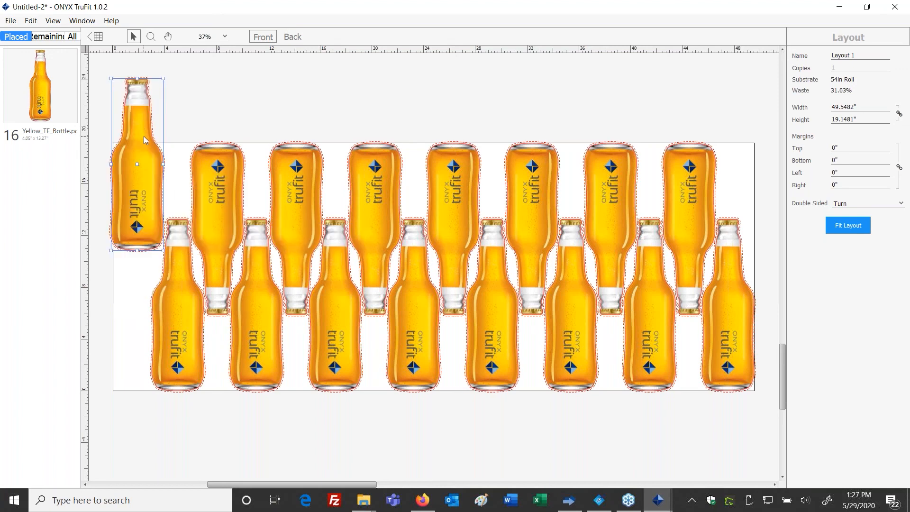
{"action": "key", "text": "Delete"}
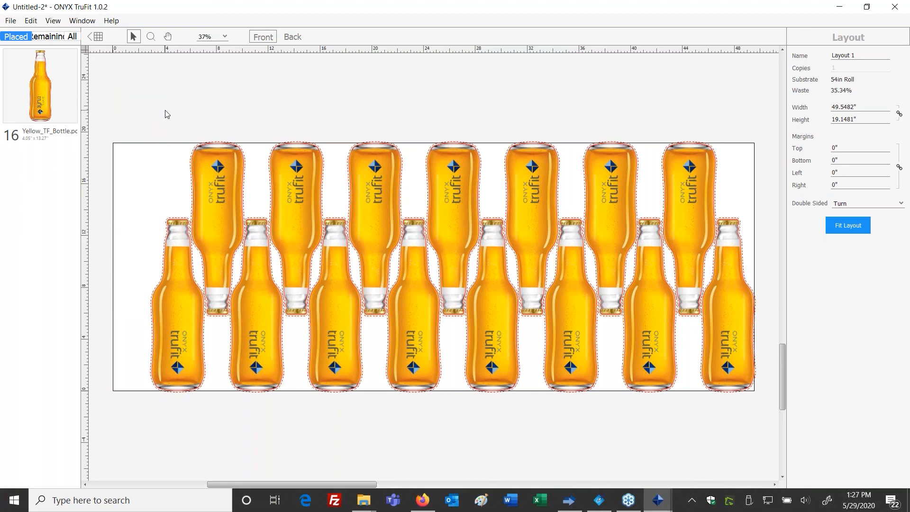
Compare the back side with the front side of the layout with the bottle removed.
{"action": "left_click", "coordinate": [292, 37]}
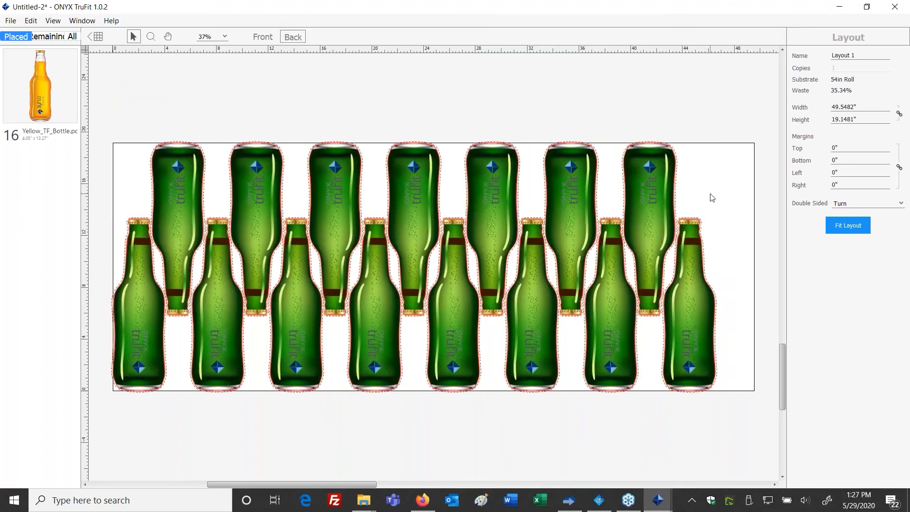
{"action": "left_click", "coordinate": [267, 41]}
{"action": "left_click", "coordinate": [293, 38]}
{"action": "left_click", "coordinate": [263, 37]}
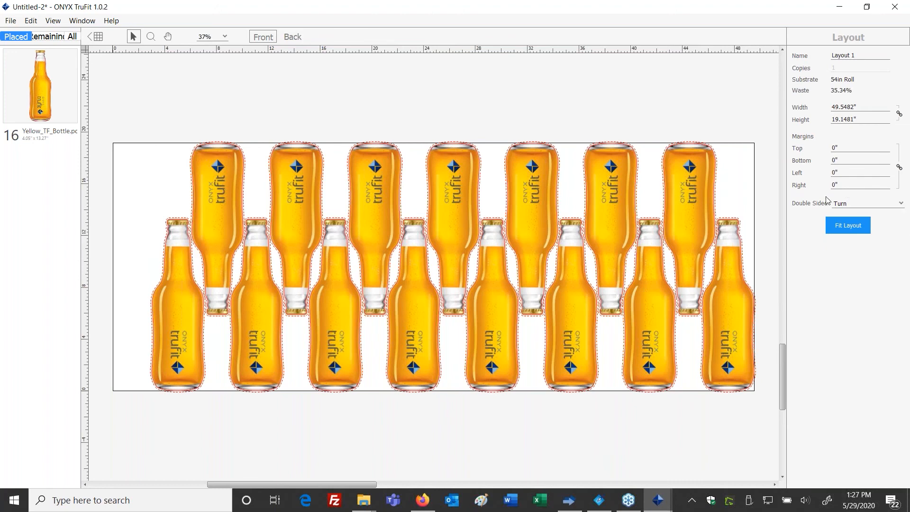
Review the Double Sided options while keeping Turn, and compare the gap's position on the layout's front and back sides.
{"action": "left_click", "coordinate": [900, 205]}
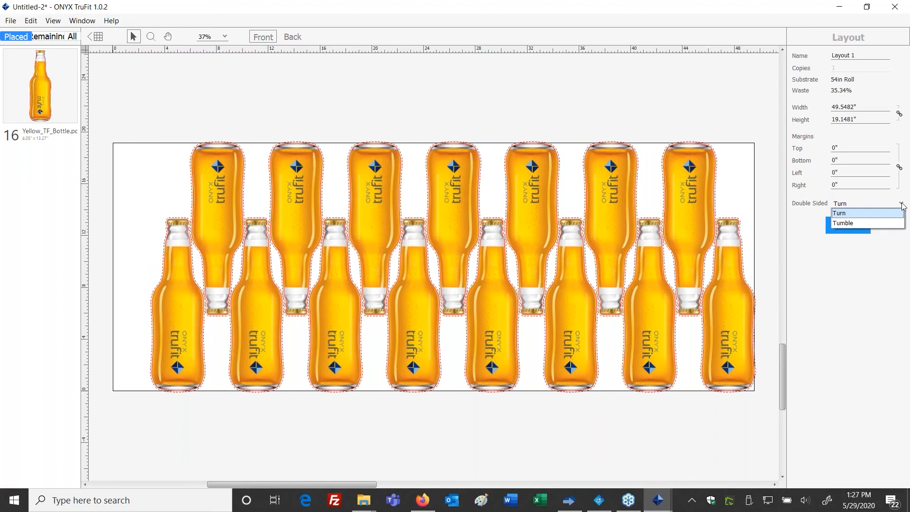
{"action": "left_click", "coordinate": [892, 206]}
{"action": "left_click", "coordinate": [834, 204]}
{"action": "left_click", "coordinate": [298, 40]}
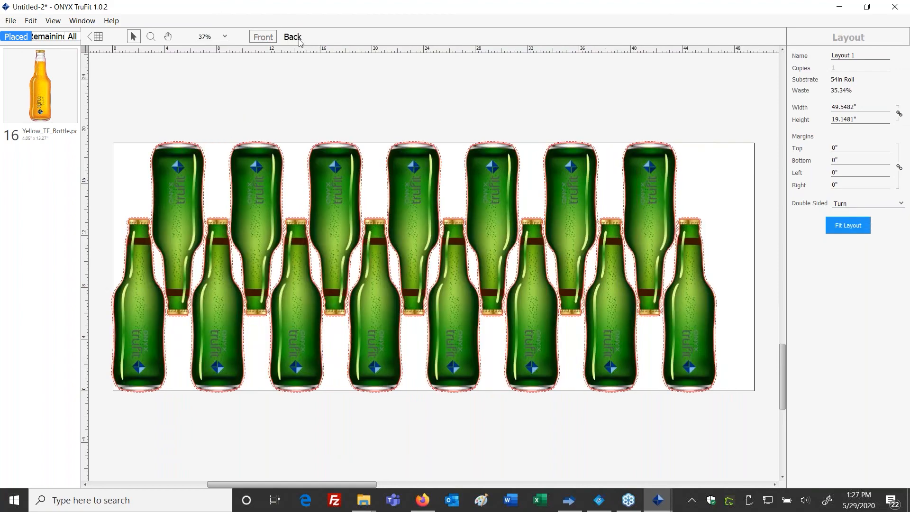
{"action": "left_click", "coordinate": [272, 39]}
{"action": "left_click", "coordinate": [290, 38]}
{"action": "left_click", "coordinate": [269, 39]}
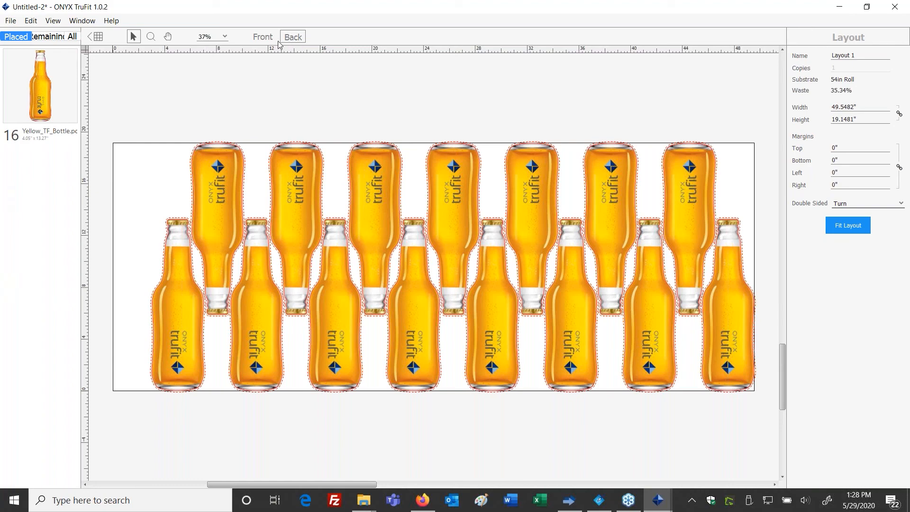
{"action": "left_click", "coordinate": [293, 37]}
{"action": "left_click", "coordinate": [263, 37]}
{"action": "left_click", "coordinate": [292, 37]}
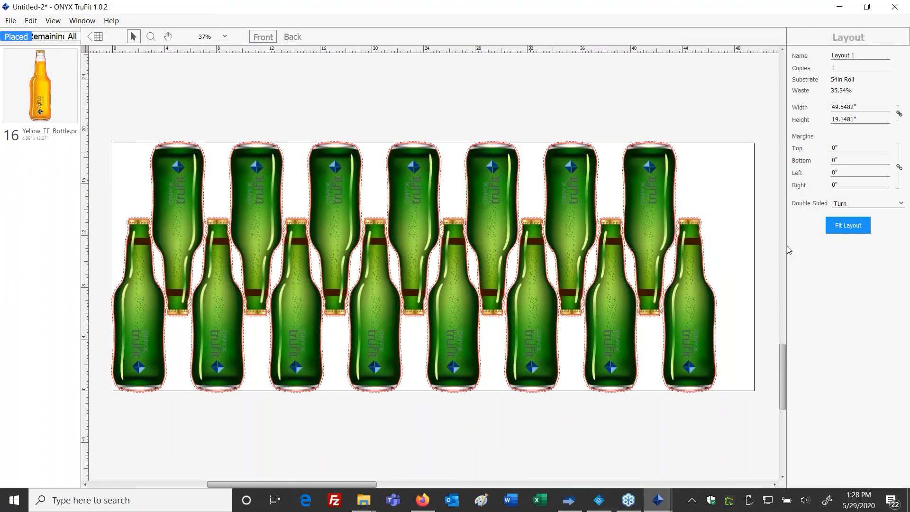
Set the layout's Double Sided mode to Tumble and compare its front and back sides.
{"action": "left_click", "coordinate": [900, 203]}
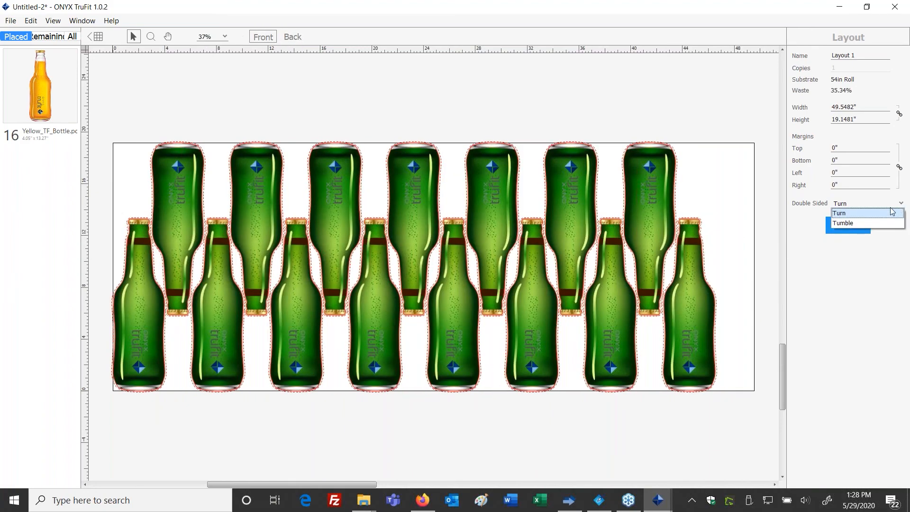
{"action": "left_click", "coordinate": [880, 222]}
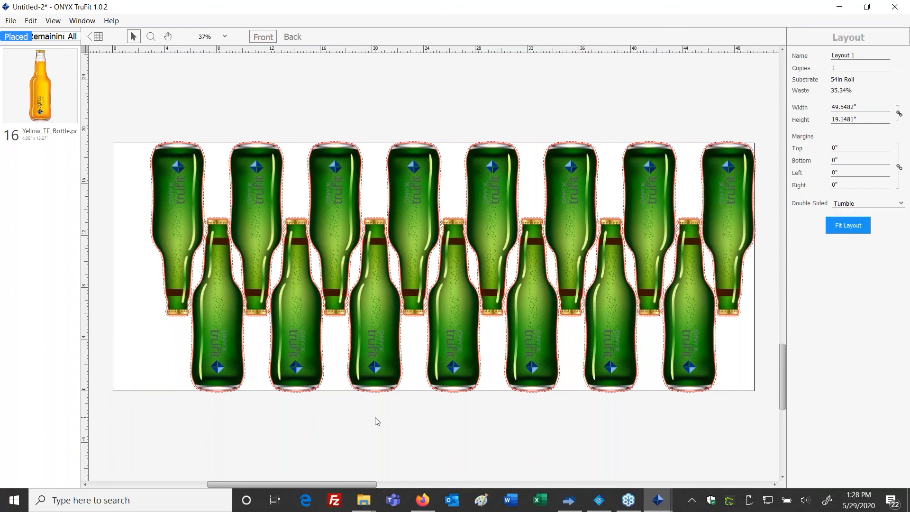
{"action": "left_click", "coordinate": [298, 42]}
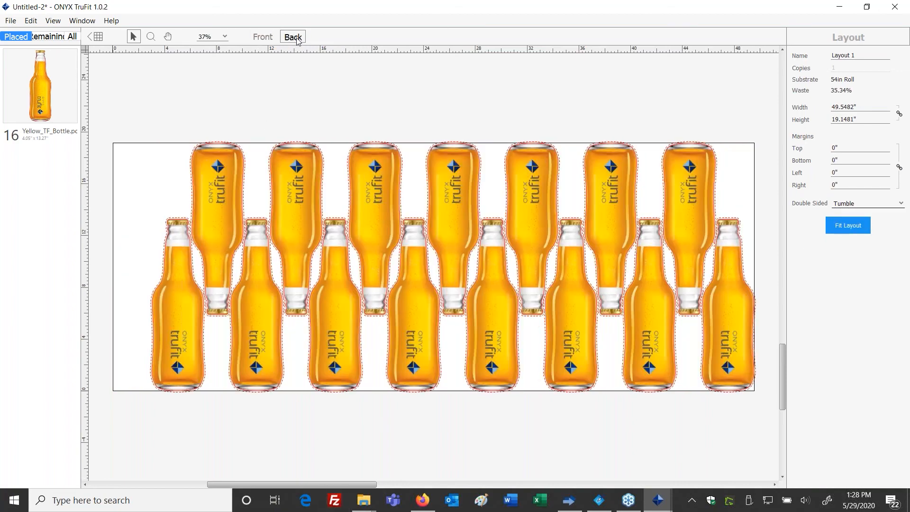
{"action": "left_click", "coordinate": [263, 38]}
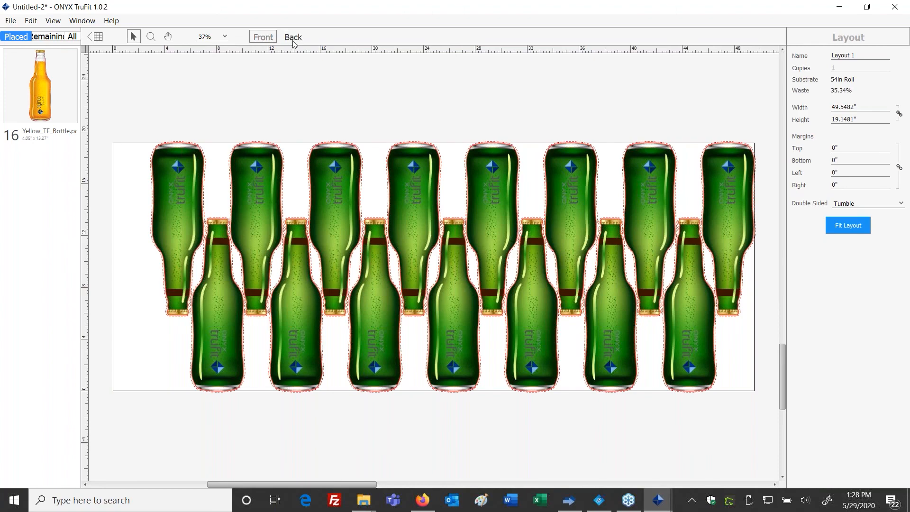
{"action": "left_click", "coordinate": [293, 38]}
{"action": "left_click", "coordinate": [268, 40]}
Set the layout's Double Sided mode back to Turn and compare its front and back sides again.
{"action": "left_click", "coordinate": [900, 203]}
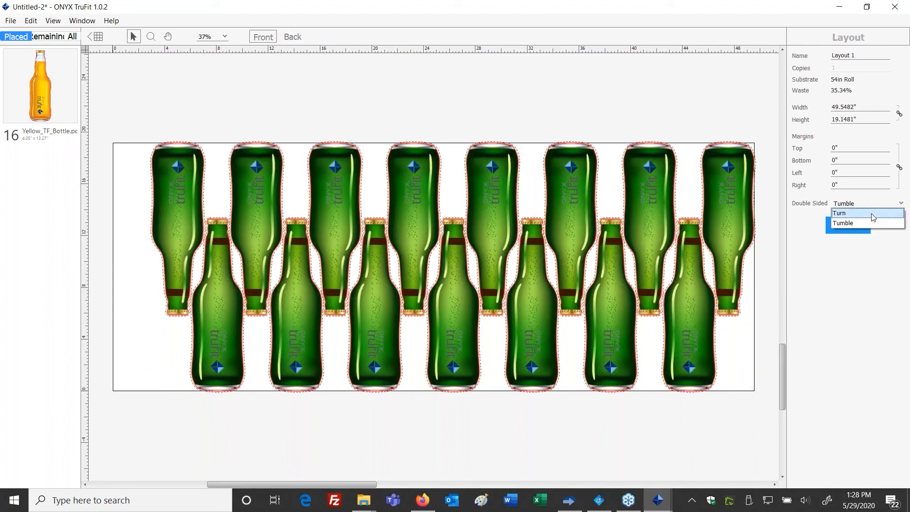
{"action": "left_click", "coordinate": [873, 212]}
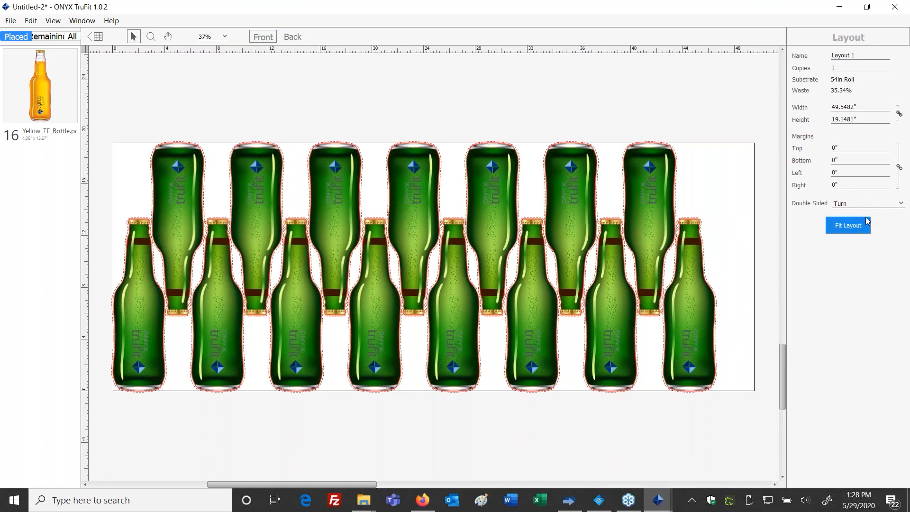
{"action": "left_click", "coordinate": [289, 37]}
{"action": "left_click", "coordinate": [265, 38]}
{"action": "left_click", "coordinate": [185, 184]}
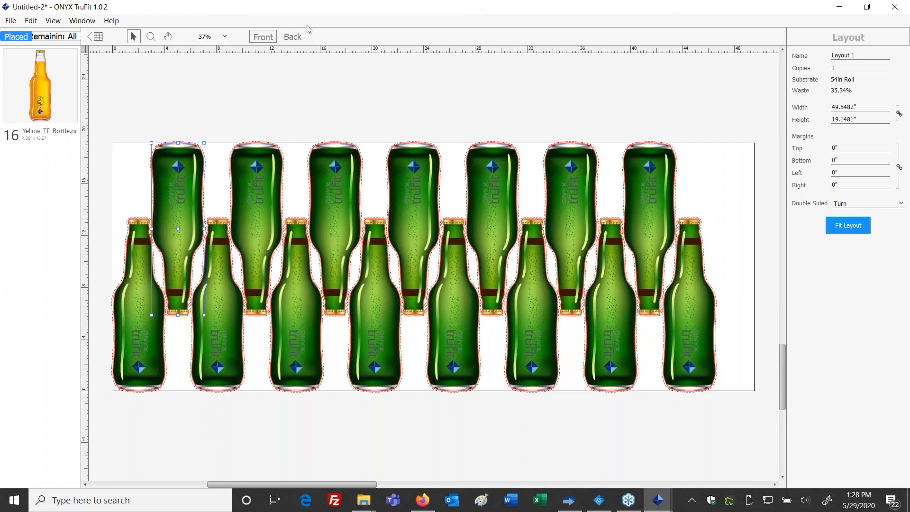
{"action": "left_click", "coordinate": [293, 37]}
{"action": "left_click", "coordinate": [267, 40]}
Return to the layout overview and fit Layout 1 to the remaining bottles.
{"action": "left_click", "coordinate": [99, 37]}
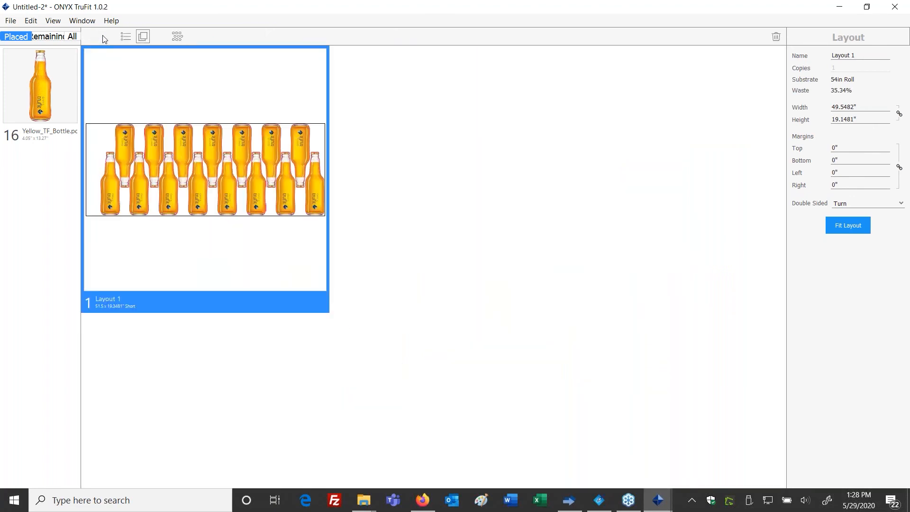
{"action": "left_click", "coordinate": [10, 22]}
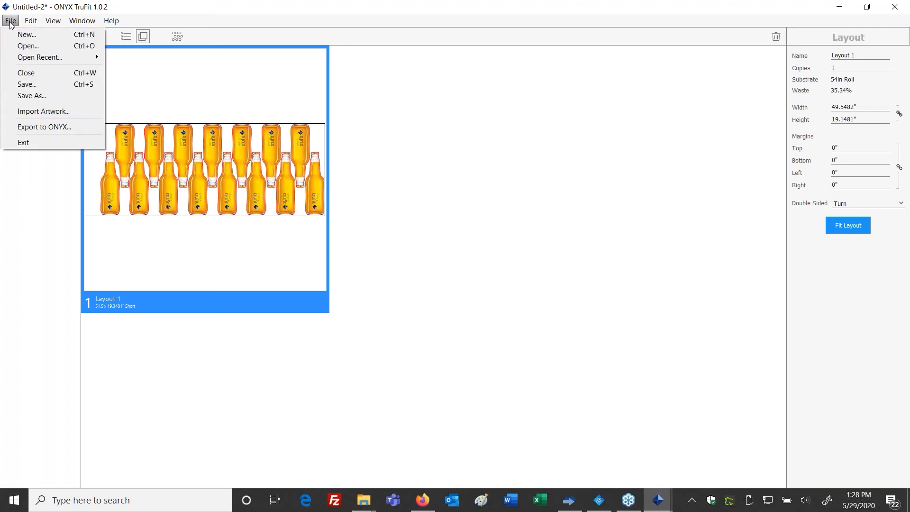
{"action": "left_click", "coordinate": [10, 21]}
{"action": "left_click", "coordinate": [848, 220]}
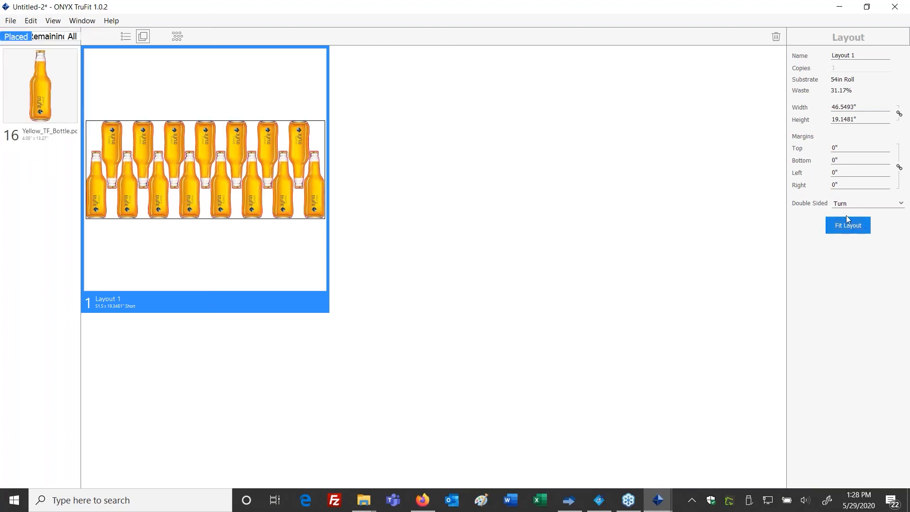
Export the layout to ONYX with the Flatbed Printer preset, one file per layout.
{"action": "left_click", "coordinate": [10, 20]}
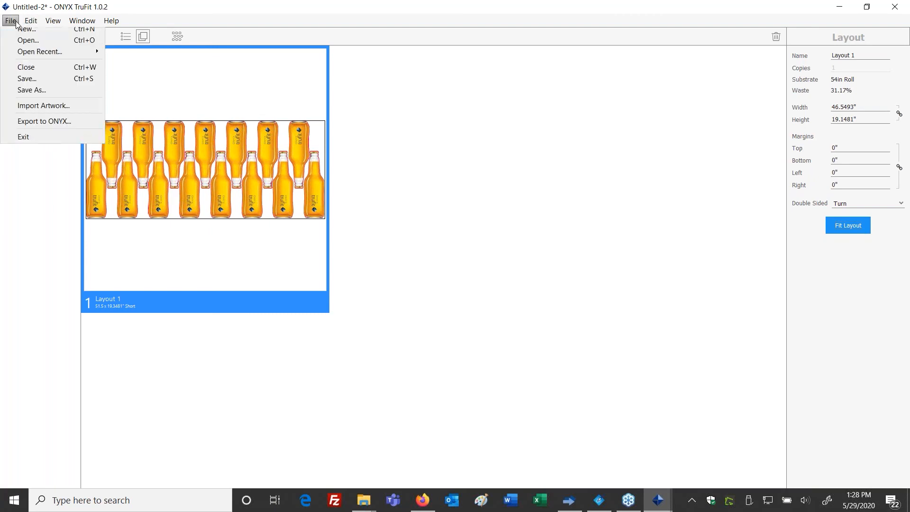
{"action": "left_click", "coordinate": [33, 125]}
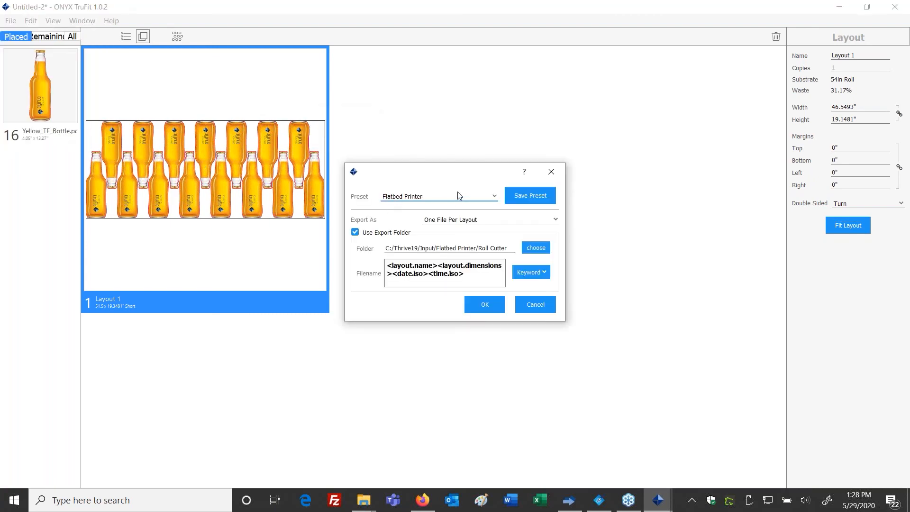
{"action": "left_click", "coordinate": [495, 304]}
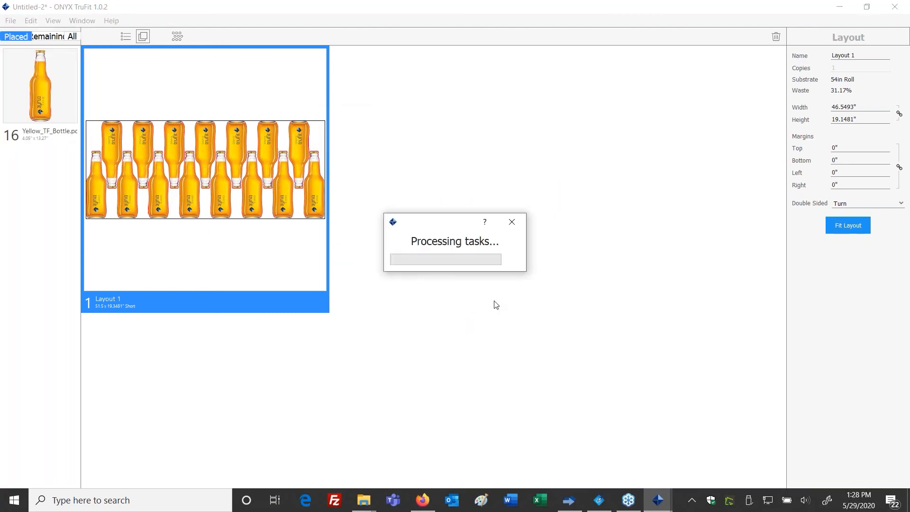
Switch to Thrive RIP-Queue and print the exported double-sided bottle job on the Flatbed Printer.
{"action": "left_click", "coordinate": [557, 501]}
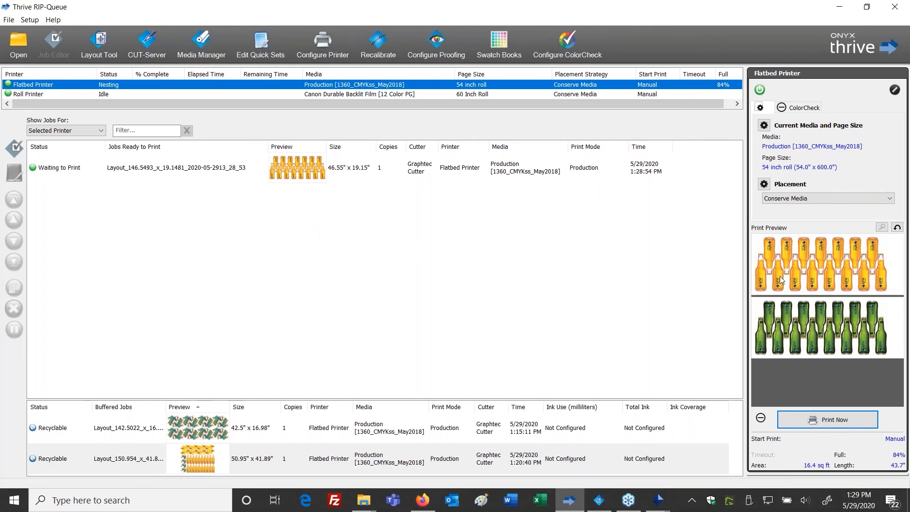
{"action": "left_click", "coordinate": [827, 424]}
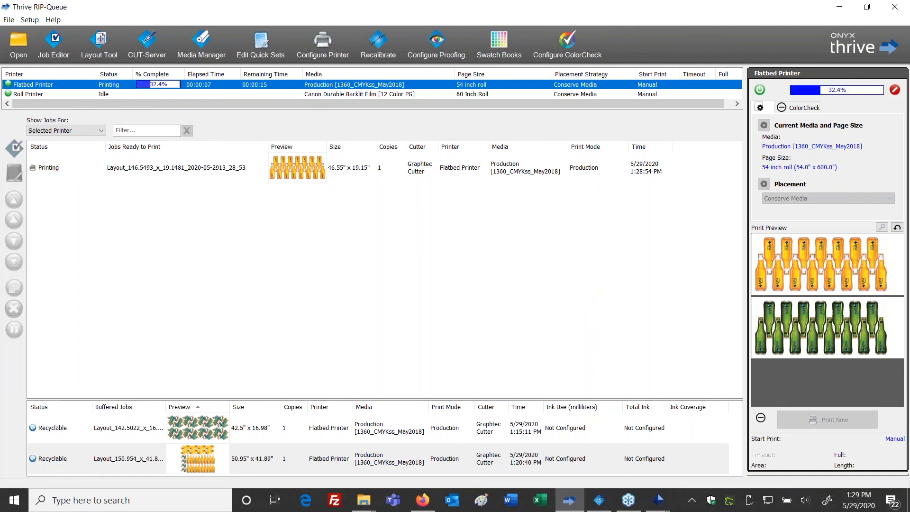
Switch to Thrive CUT-Server and compare the cut paths of the two newest bottle cut files.
{"action": "left_click", "coordinate": [601, 497]}
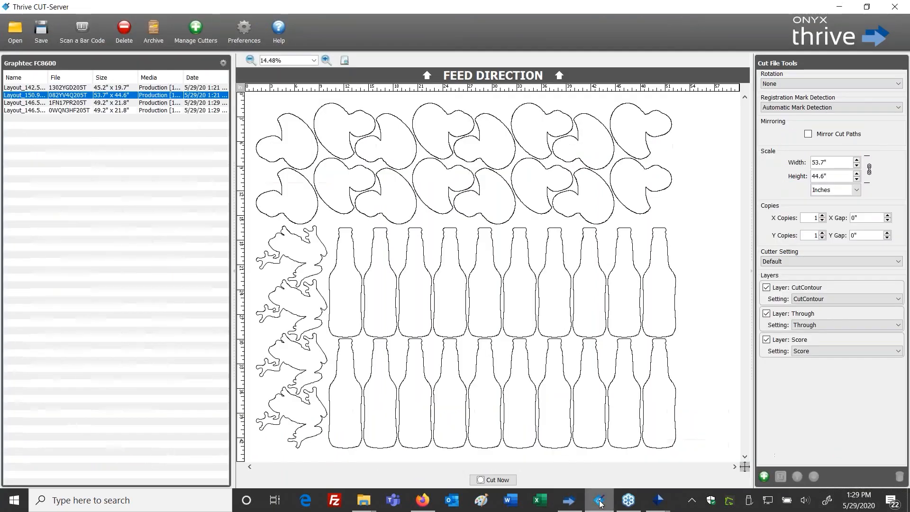
{"action": "left_click", "coordinate": [29, 109]}
{"action": "left_click", "coordinate": [29, 104]}
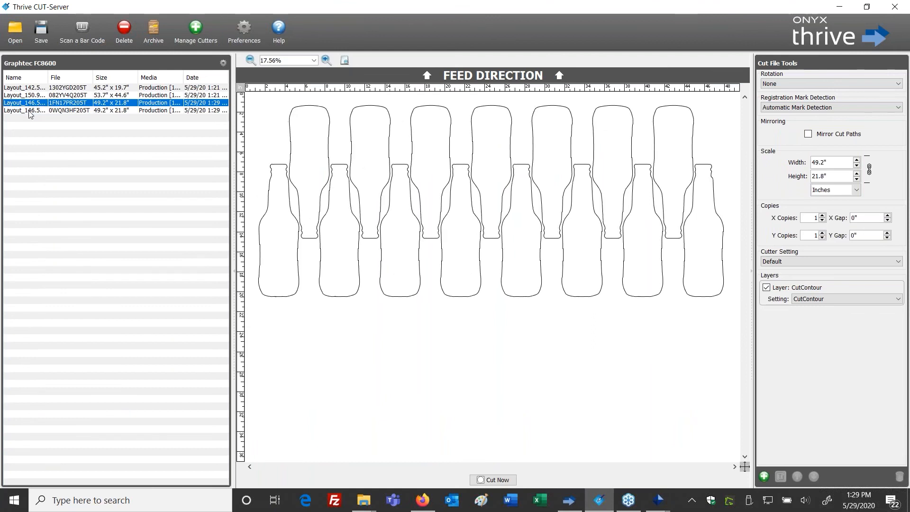
{"action": "left_click", "coordinate": [28, 112]}
{"action": "left_click", "coordinate": [22, 105]}
{"action": "left_click", "coordinate": [23, 109]}
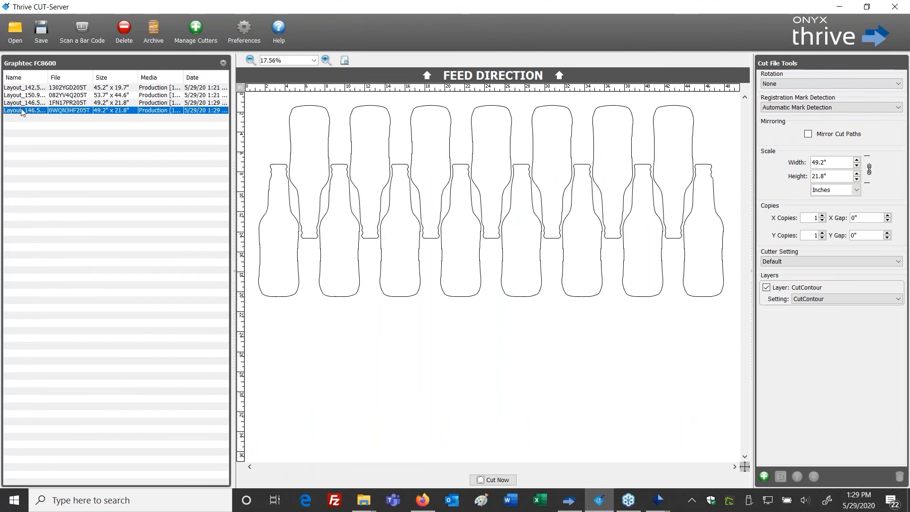
{"action": "left_click", "coordinate": [21, 104]}
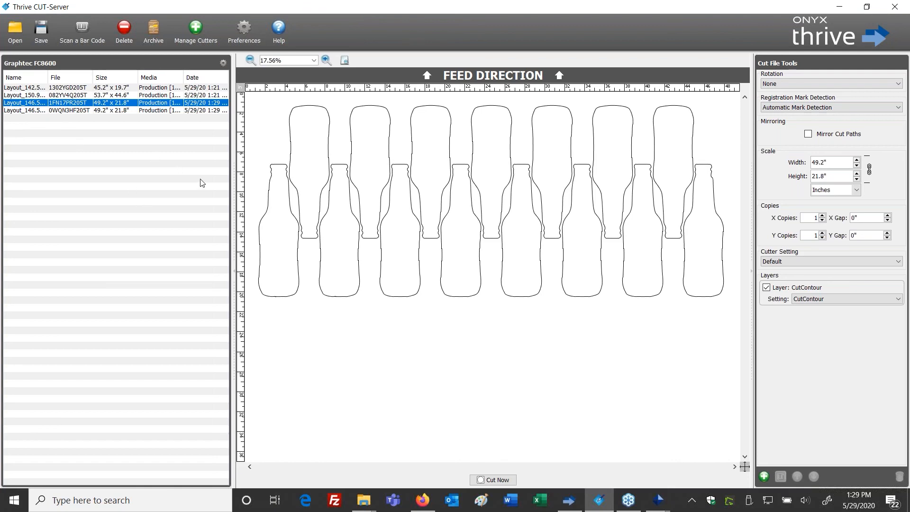
Check the print queue in RIP-Queue, return to TruFit, and delete Layout 1.
{"action": "left_click", "coordinate": [572, 506]}
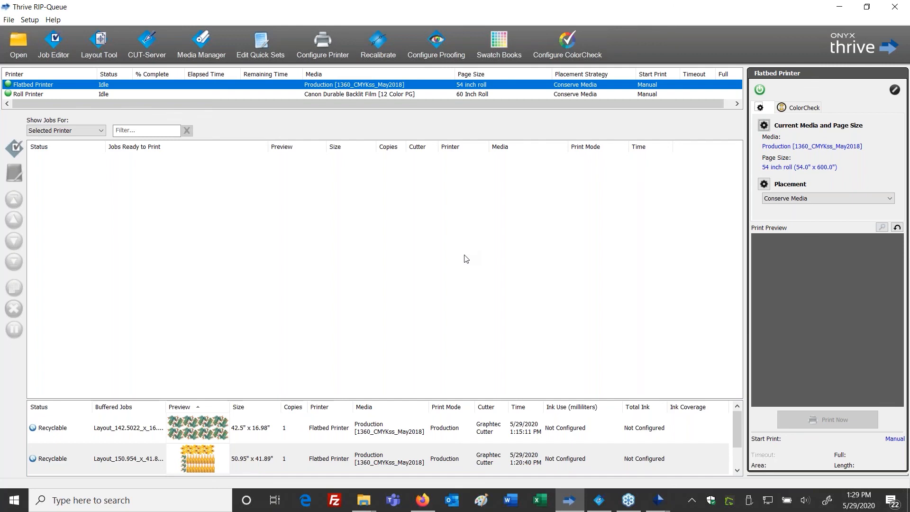
{"action": "left_click", "coordinate": [839, 7]}
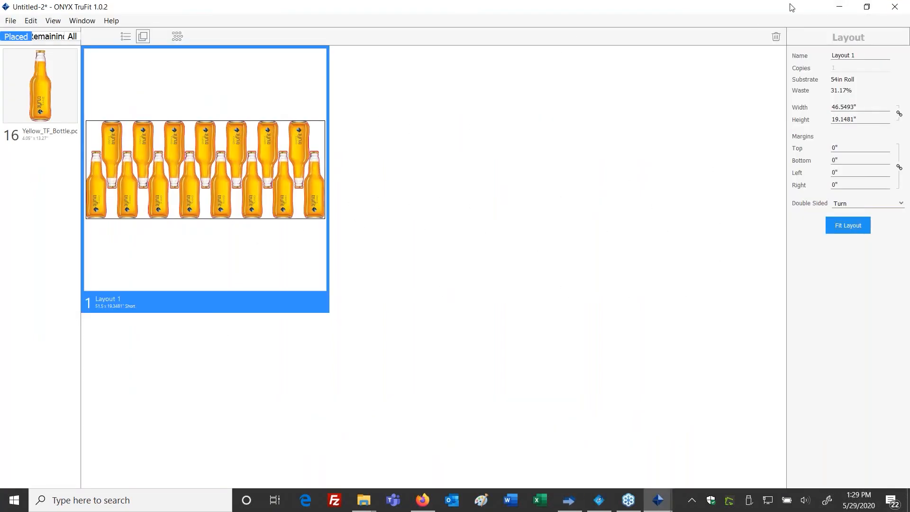
{"action": "left_click", "coordinate": [776, 36]}
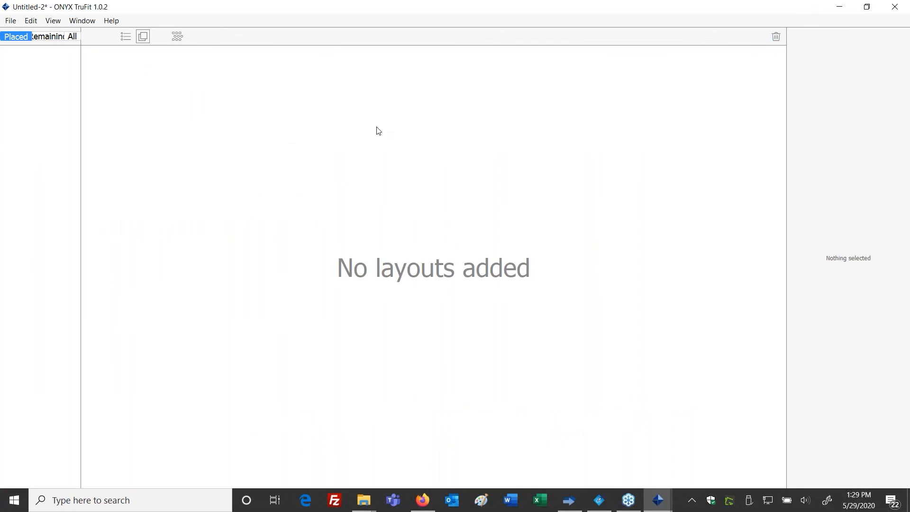
Delete the double-sided bottle artwork from the artwork list and import Bird.pdf from the DemoFilePPortal folder.
{"action": "left_click", "coordinate": [124, 37]}
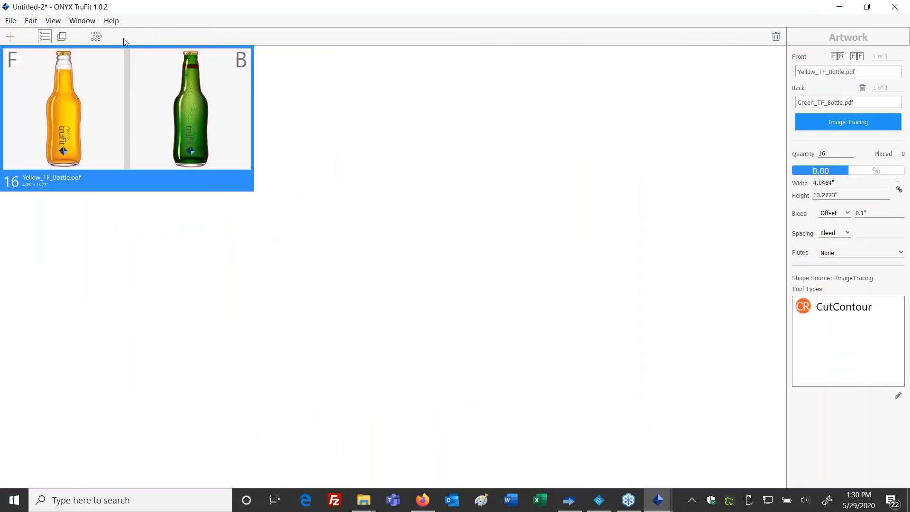
{"action": "left_click", "coordinate": [775, 37]}
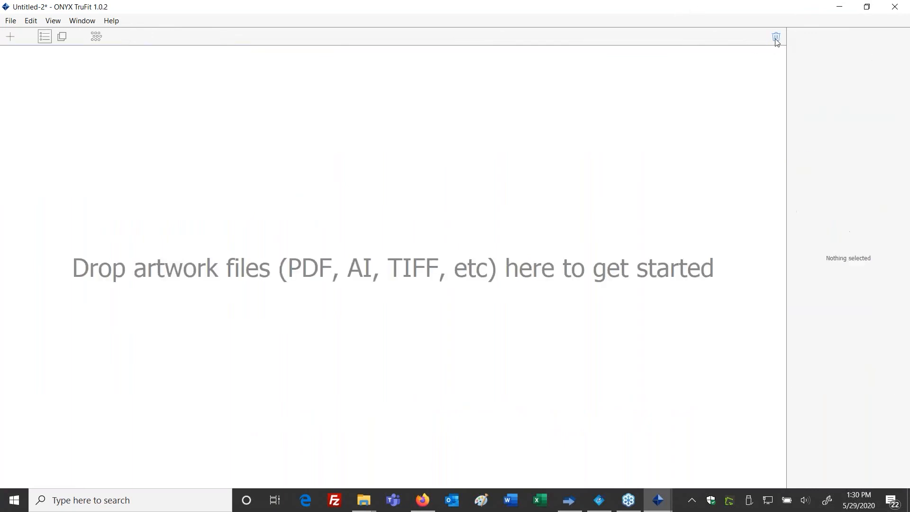
{"action": "left_click", "coordinate": [12, 37]}
{"action": "left_click", "coordinate": [158, 125]}
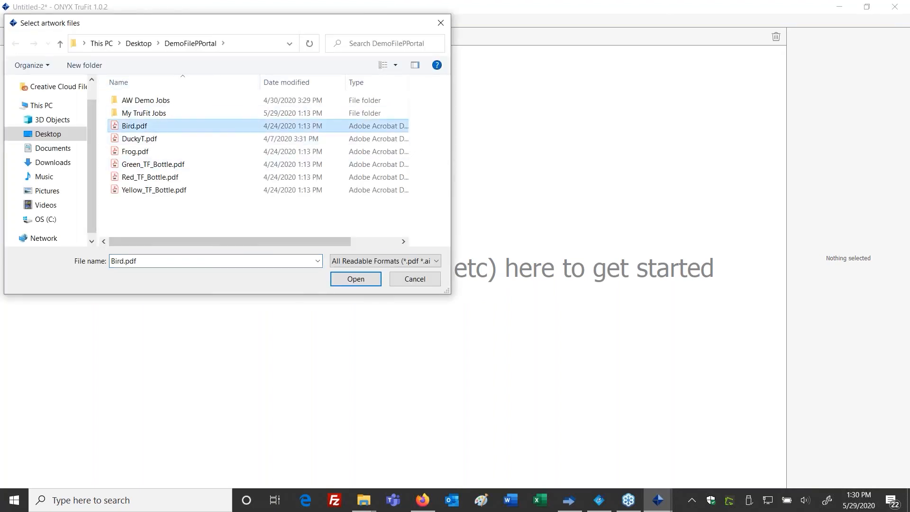
{"action": "left_click", "coordinate": [353, 280]}
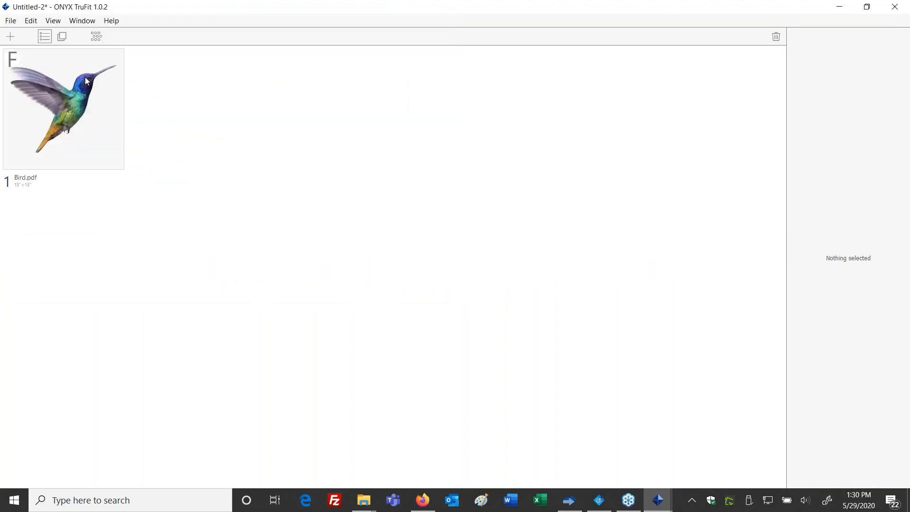
Image-trace Bird.pdf with Tolerance 10% and Simplify 8% for a CutContour outline, previewing and applying the trace.
{"action": "left_click", "coordinate": [86, 81]}
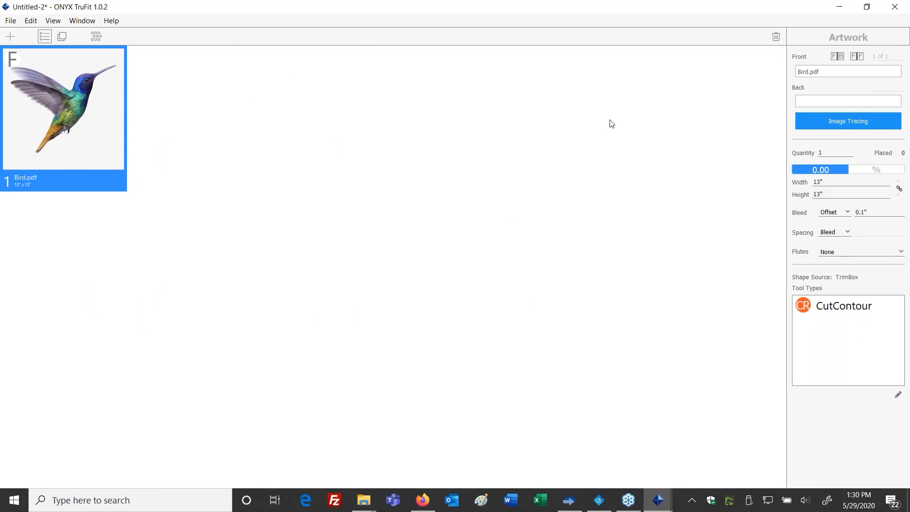
{"action": "left_click", "coordinate": [854, 121]}
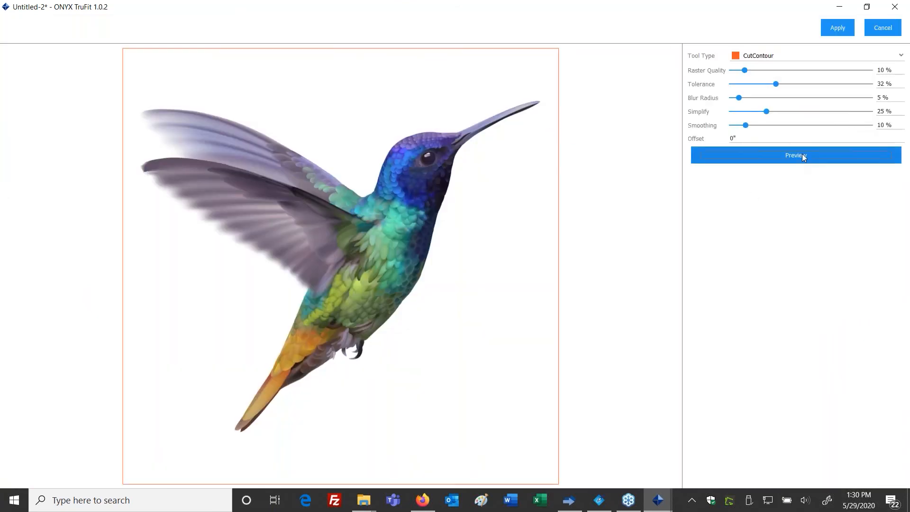
{"action": "left_click", "coordinate": [803, 156]}
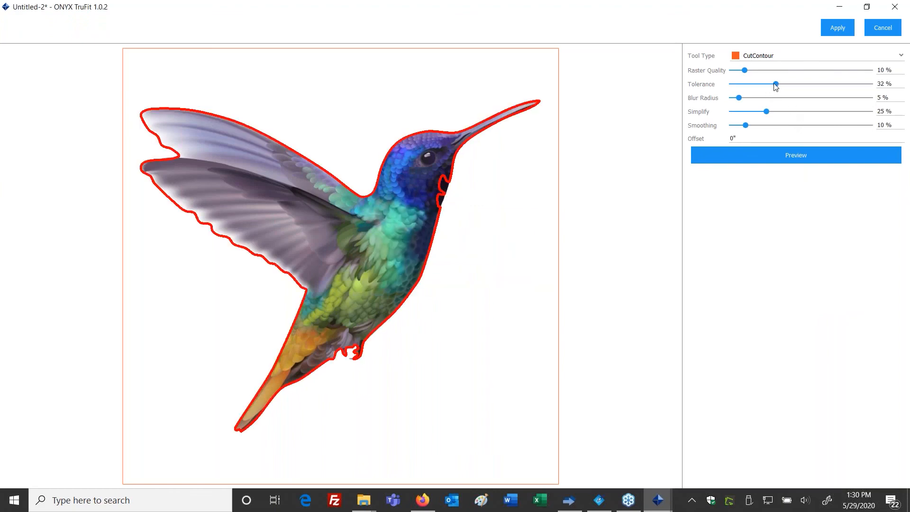
{"action": "left_click_drag", "start_coordinate": [775, 84], "coordinate": [743, 111]}
{"action": "left_click", "coordinate": [816, 155]}
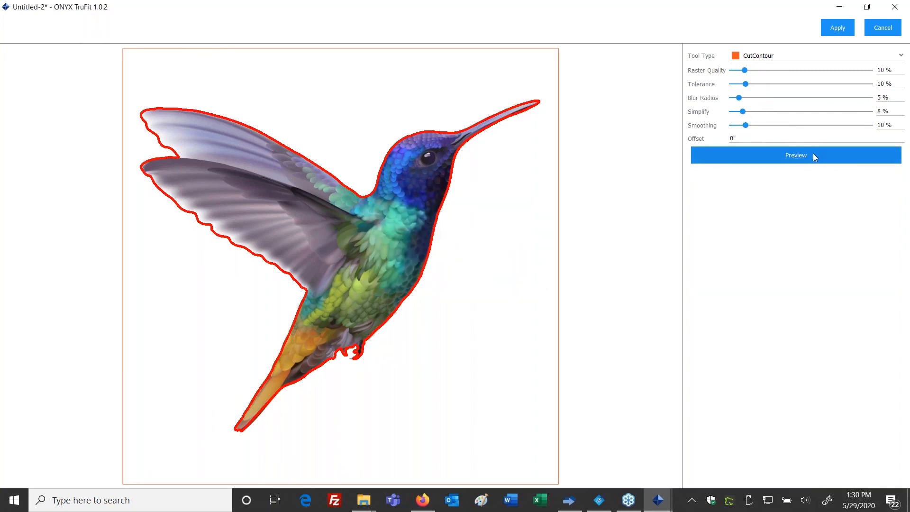
{"action": "left_click", "coordinate": [848, 28]}
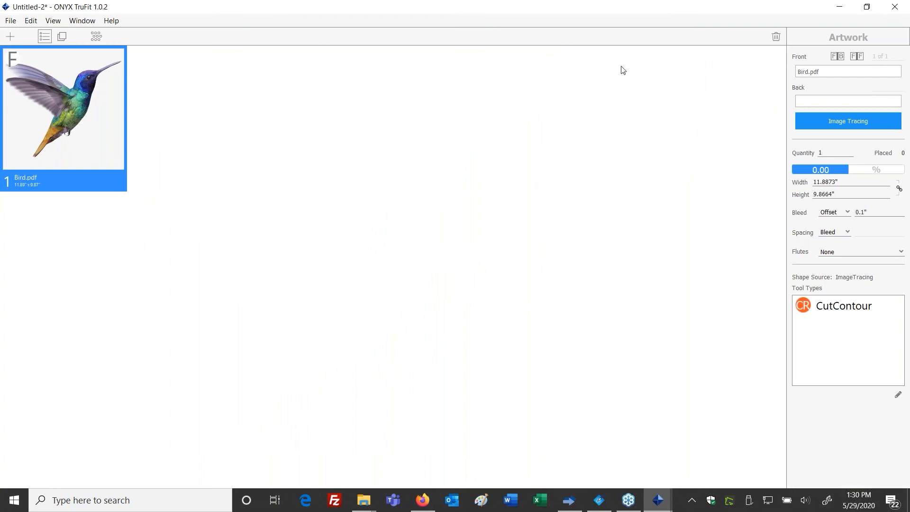
Set the bird artwork's quantity to 10 and open the artwork in the single-item view.
{"action": "left_click", "coordinate": [825, 155]}
{"action": "type", "text": "0"}
{"action": "double_click", "coordinate": [91, 103]}
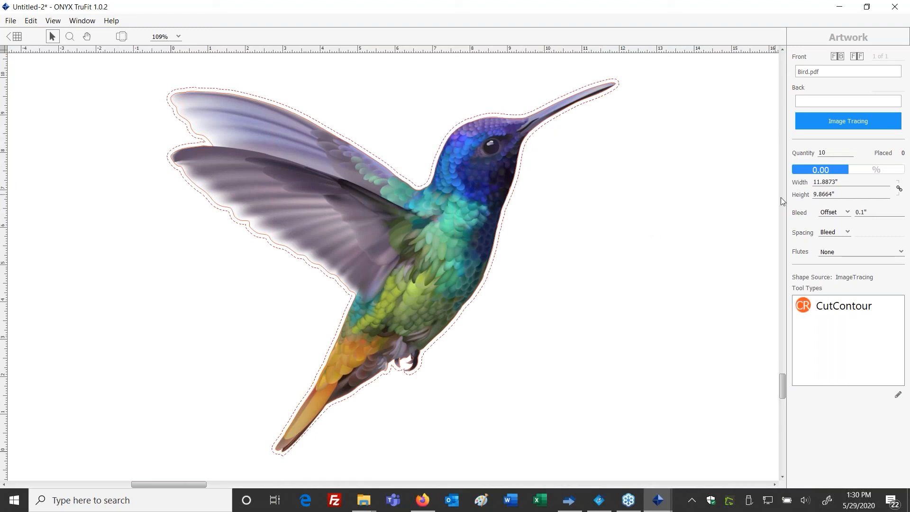
Try a 0.5" bleed offset on the bird, and return the offset to 0.1".
{"action": "left_click_drag", "start_coordinate": [879, 213], "coordinate": [847, 210]}
{"action": "type", "text": ".5"}
{"action": "key", "text": "Tab"}
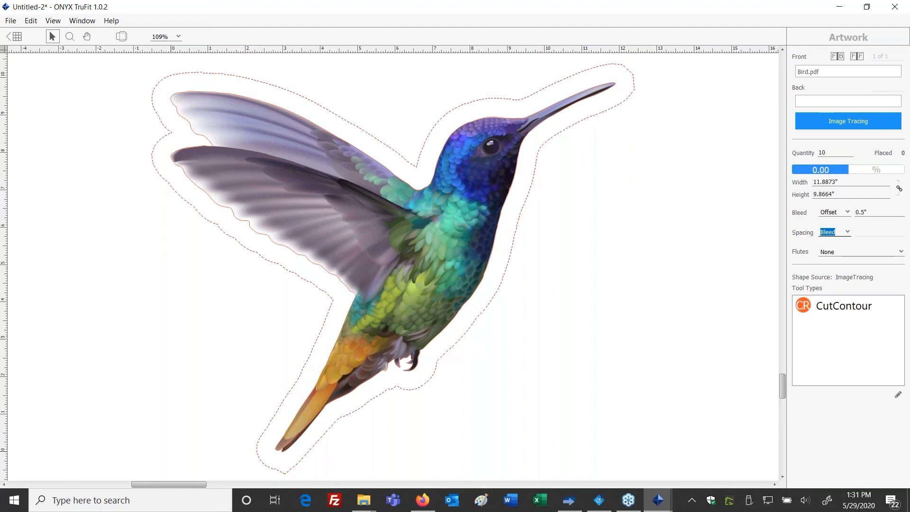
{"action": "left_click", "coordinate": [872, 212]}
{"action": "type", "text": ".1"}
{"action": "key", "text": "Tab"}
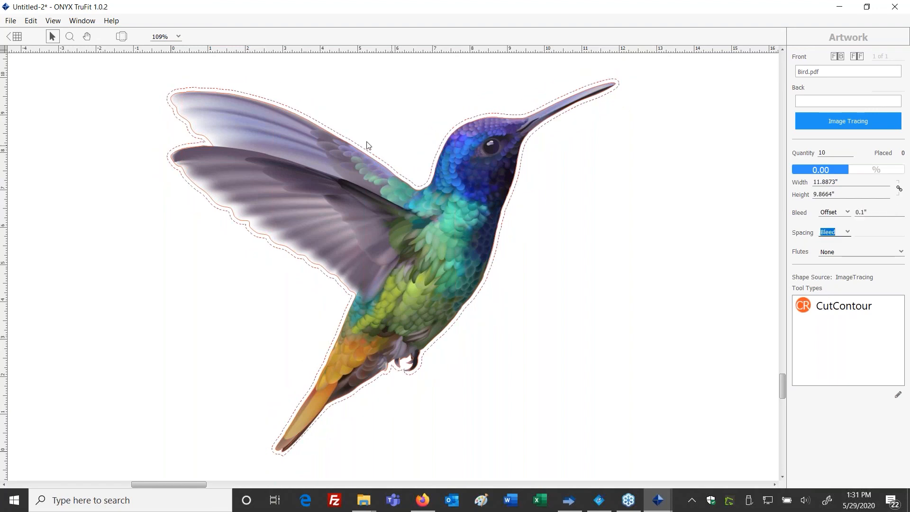
Edit the bird's dielines and draw a closed Pen path around the whole bird, slightly outside the traced contour.
{"action": "left_click", "coordinate": [122, 37]}
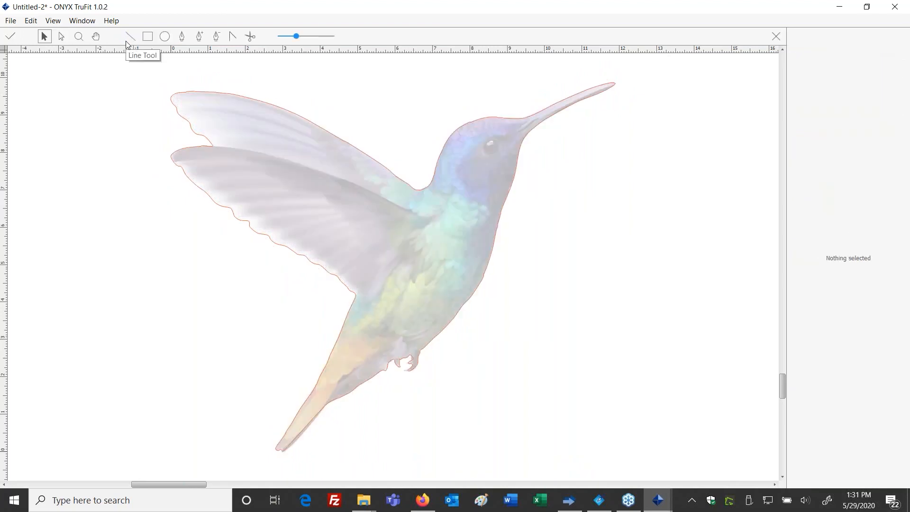
{"action": "left_click", "coordinate": [191, 92]}
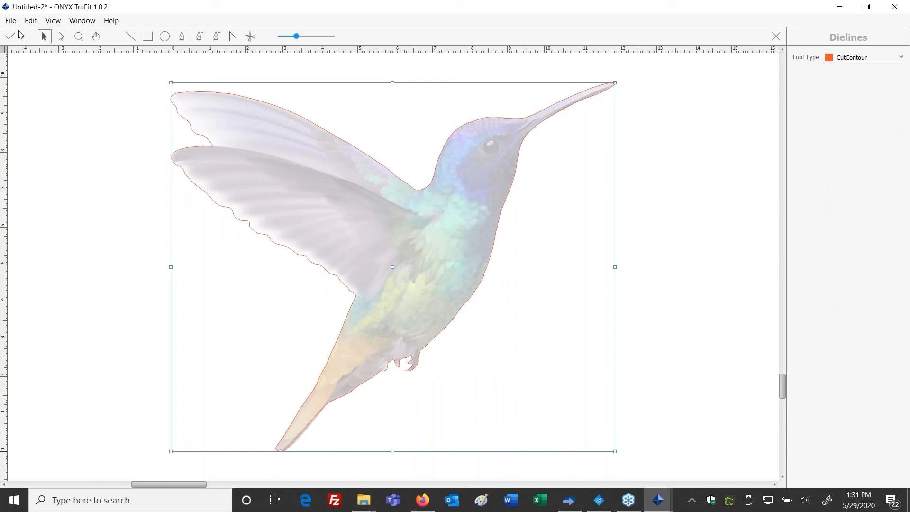
{"action": "left_click", "coordinate": [182, 36]}
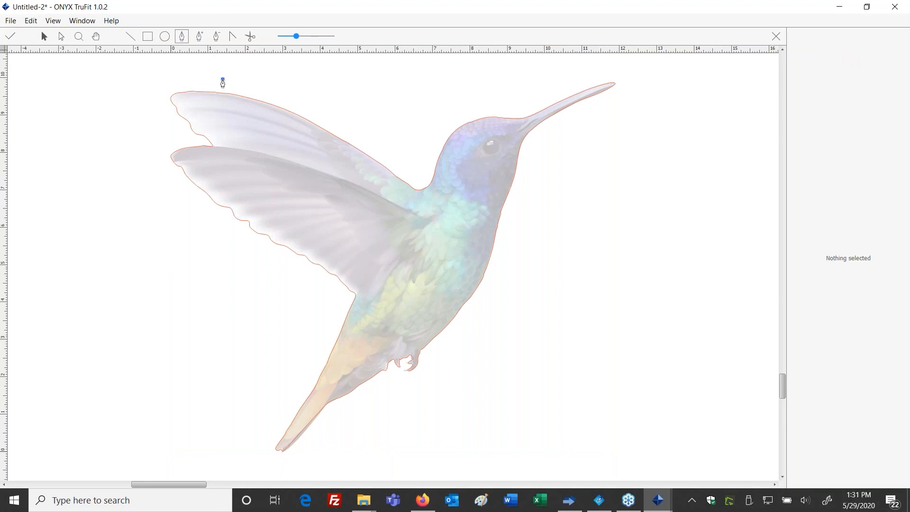
{"action": "left_click_drag", "start_coordinate": [396, 157], "coordinate": [418, 176]}
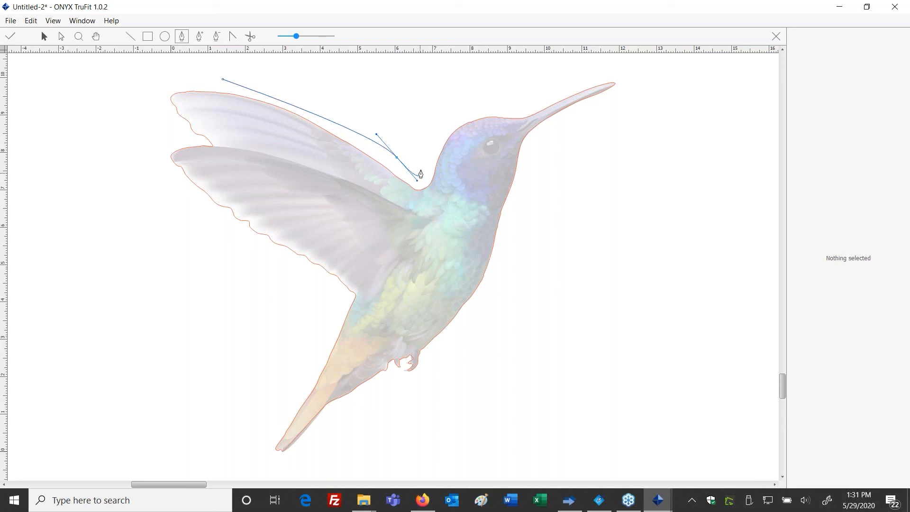
{"action": "left_click_drag", "start_coordinate": [451, 114], "coordinate": [529, 105]}
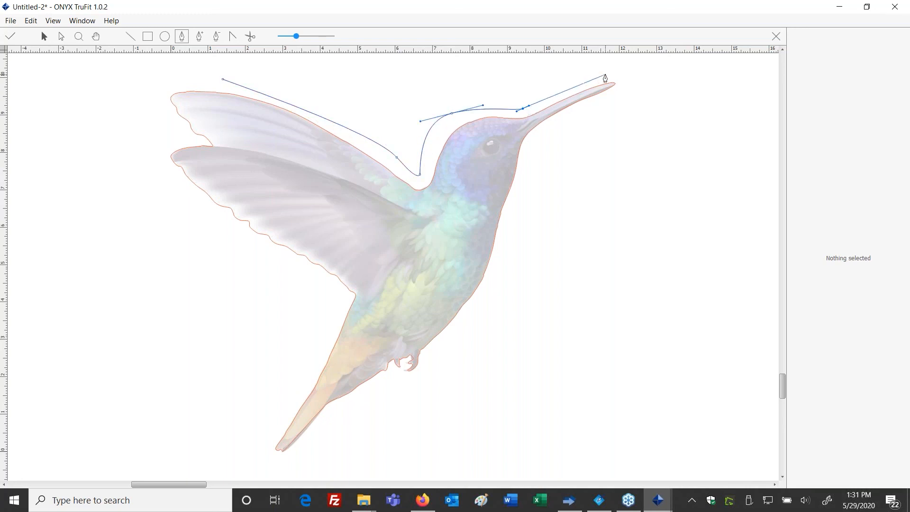
{"action": "left_click_drag", "start_coordinate": [611, 74], "coordinate": [617, 99]}
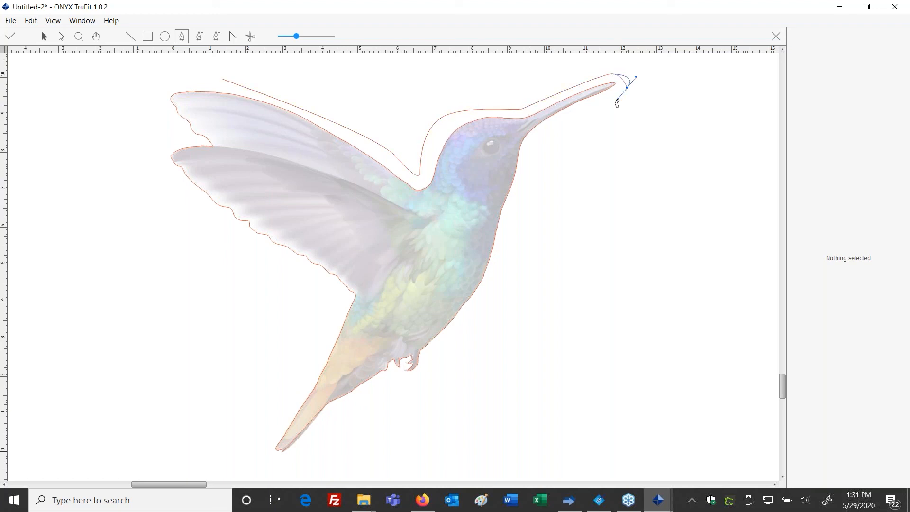
{"action": "left_click_drag", "start_coordinate": [540, 139], "coordinate": [535, 152]}
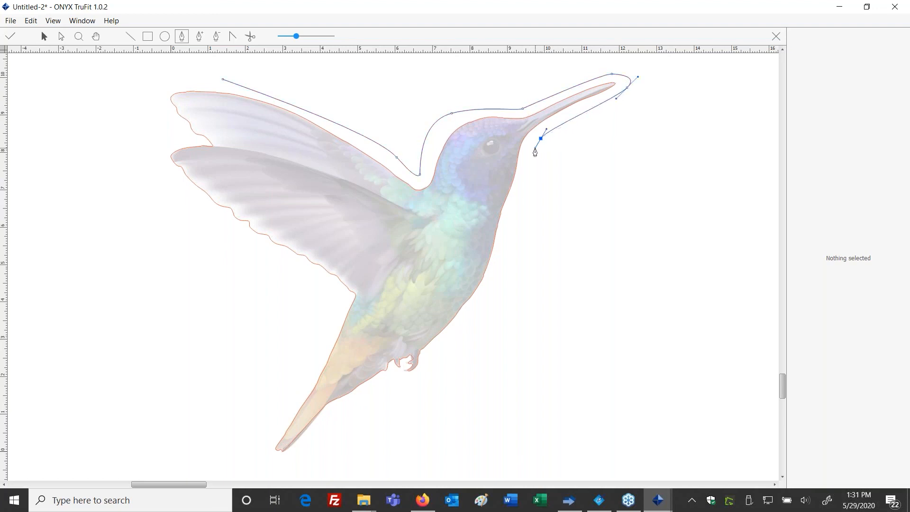
{"action": "left_click_drag", "start_coordinate": [480, 324], "coordinate": [450, 360]}
{"action": "left_click", "coordinate": [391, 394]}
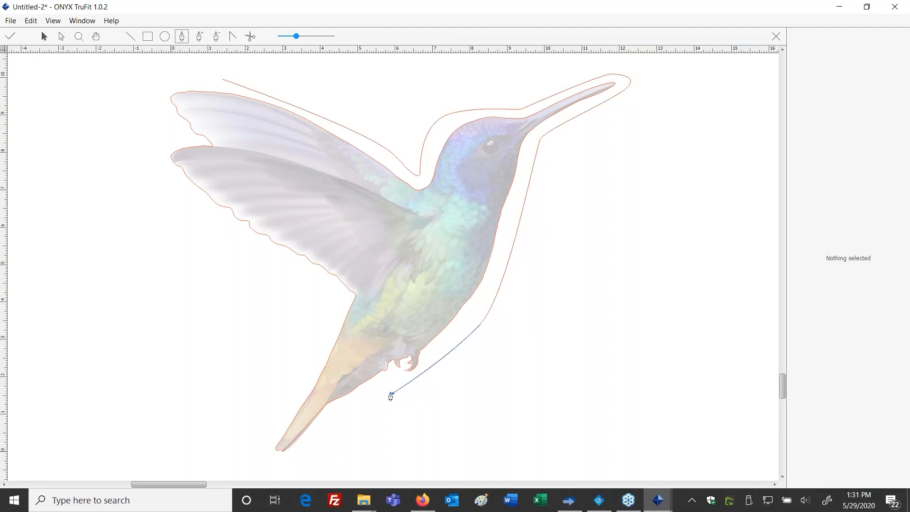
{"action": "left_click_drag", "start_coordinate": [390, 396], "coordinate": [372, 392]}
{"action": "left_click_drag", "start_coordinate": [310, 434], "coordinate": [280, 419]}
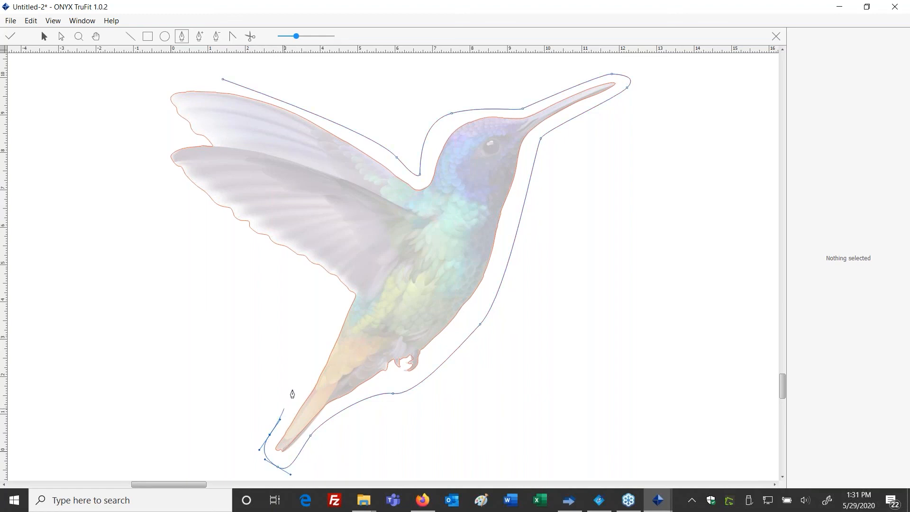
{"action": "left_click_drag", "start_coordinate": [336, 304], "coordinate": [334, 297]}
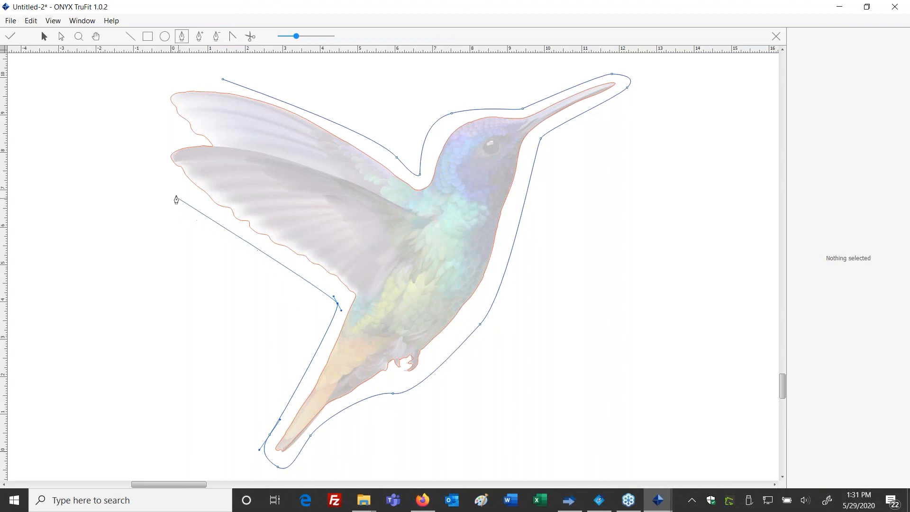
{"action": "left_click_drag", "start_coordinate": [157, 142], "coordinate": [212, 77]}
{"action": "left_click", "coordinate": [221, 79]}
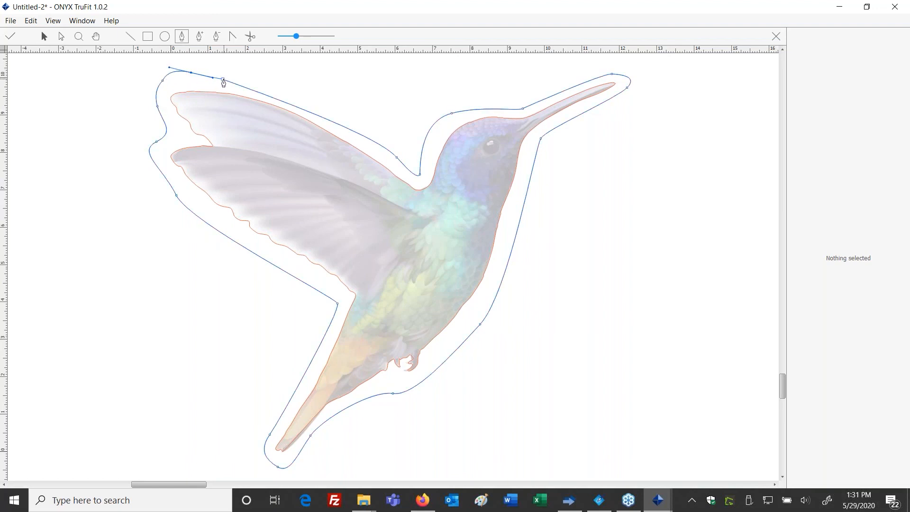
{"action": "left_click", "coordinate": [223, 79]}
Assign the Through tool type to the outer hand-drawn outline and apply the dieline edits.
{"action": "left_click", "coordinate": [44, 36]}
{"action": "left_click", "coordinate": [256, 94]}
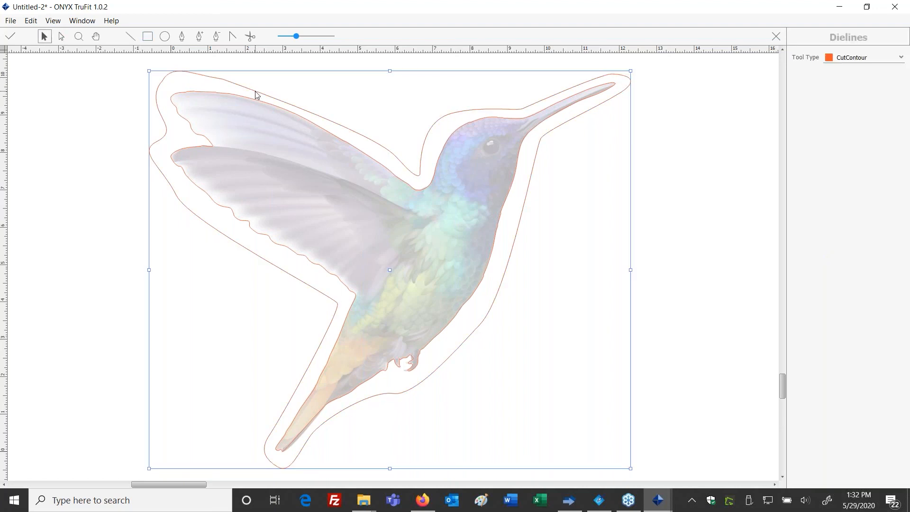
{"action": "left_click", "coordinate": [900, 57]}
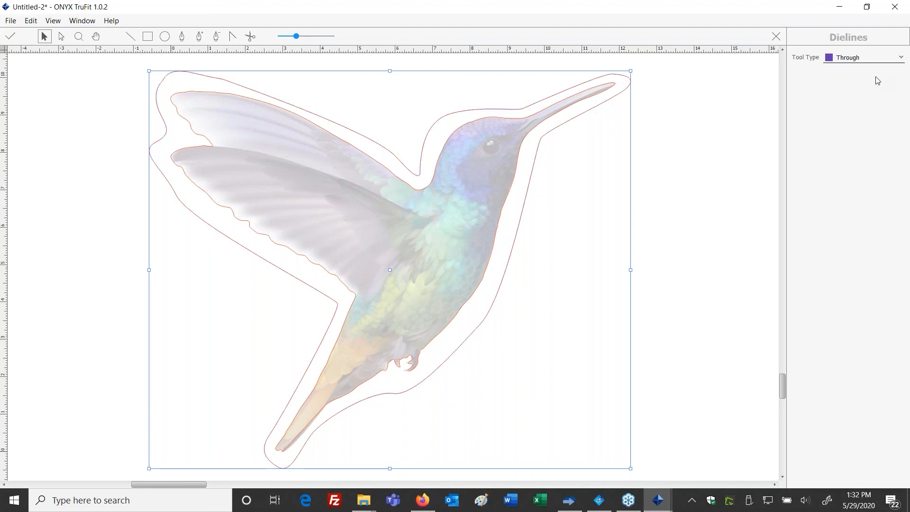
{"action": "left_click", "coordinate": [687, 107]}
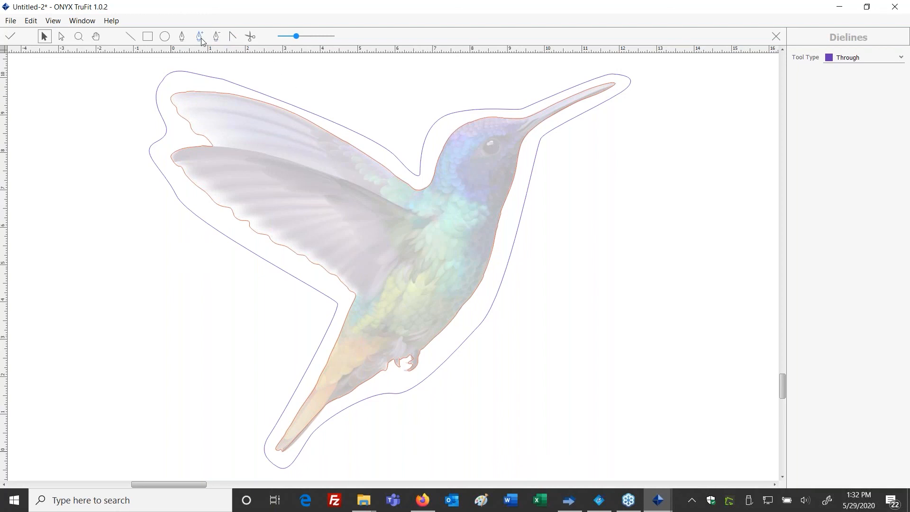
{"action": "left_click", "coordinate": [231, 39]}
{"action": "left_click", "coordinate": [12, 38]}
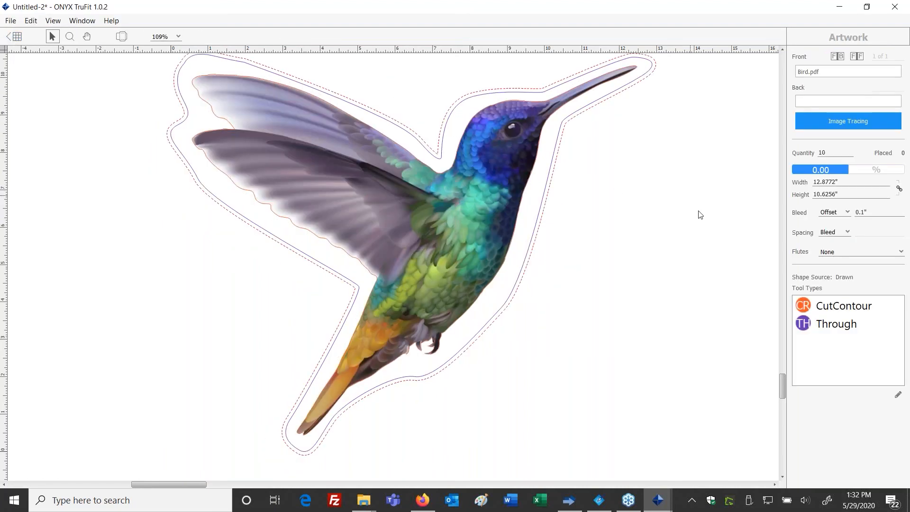
Nest the birds on the 54in Roll at 51.5" with Free Nesting, and fit Layout 1 to the placed artwork.
{"action": "left_click", "coordinate": [877, 214]}
{"action": "left_click", "coordinate": [14, 38]}
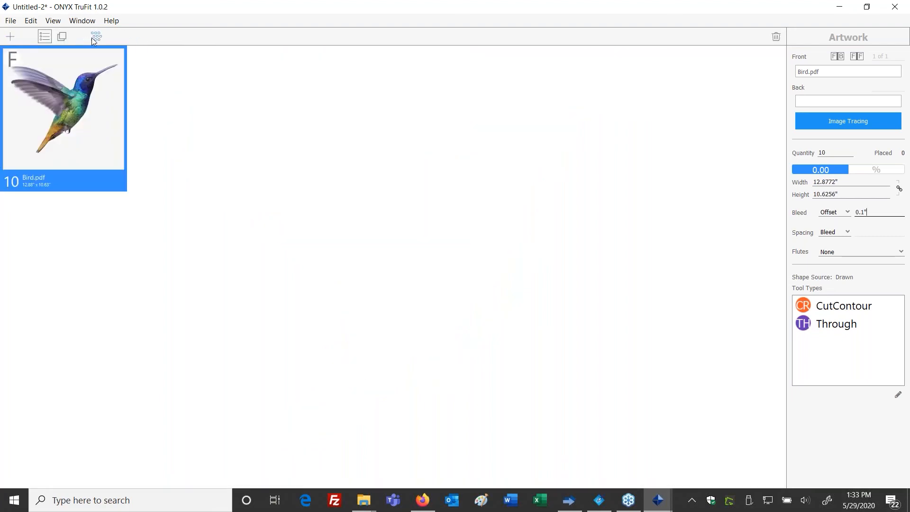
{"action": "left_click", "coordinate": [93, 38]}
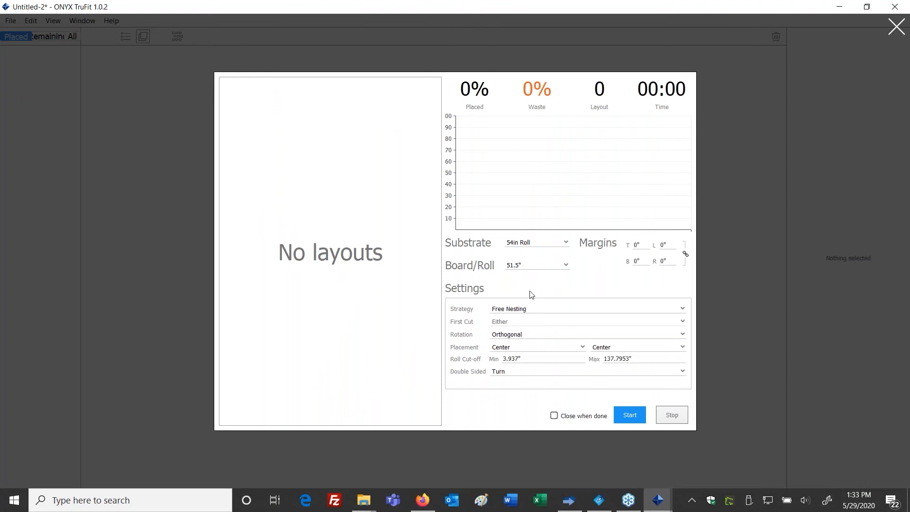
{"action": "left_click", "coordinate": [628, 415]}
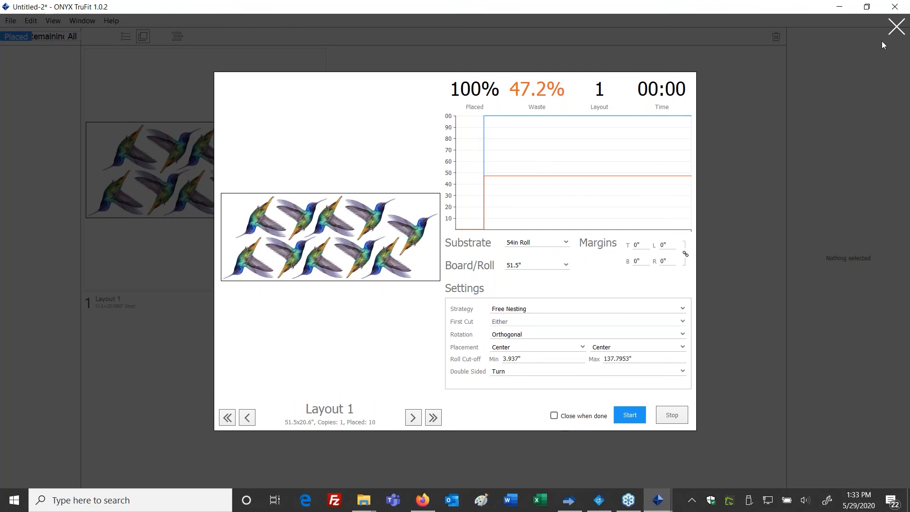
{"action": "left_click", "coordinate": [896, 27]}
{"action": "left_click", "coordinate": [279, 180]}
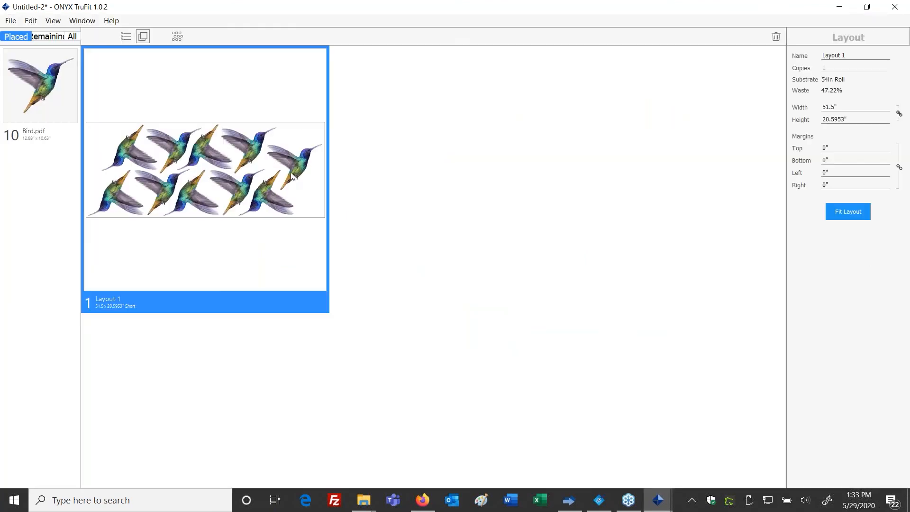
{"action": "left_click", "coordinate": [846, 212]}
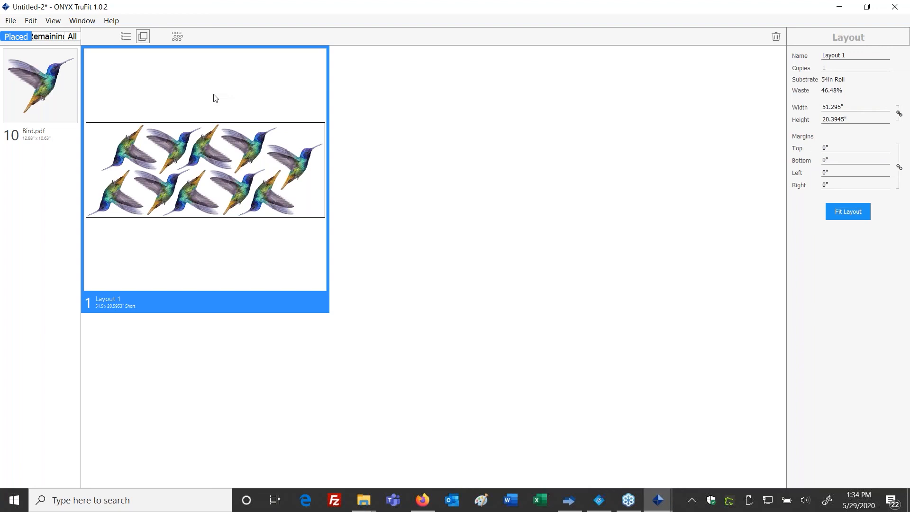
Export Layout 1 to ONYX with the Flatbed Printer preset, using the Desktop as the export folder.
{"action": "left_click", "coordinate": [10, 21]}
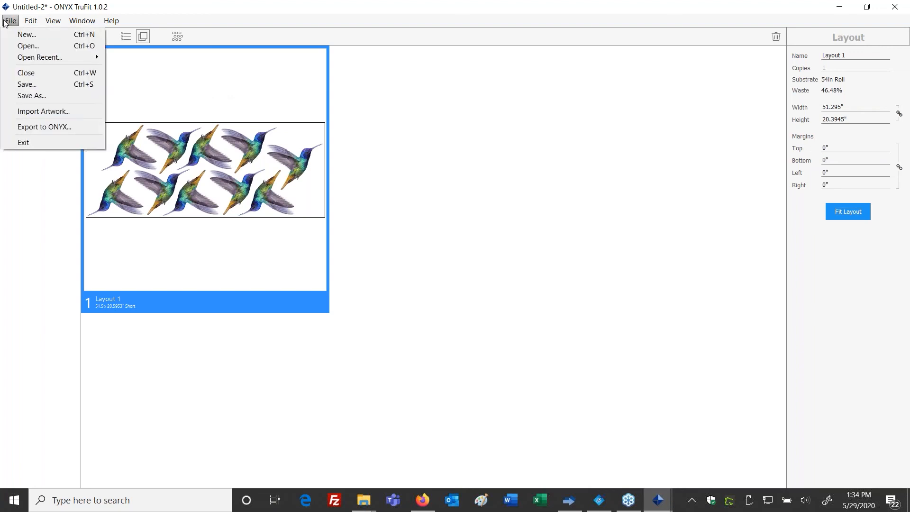
{"action": "left_click", "coordinate": [36, 127]}
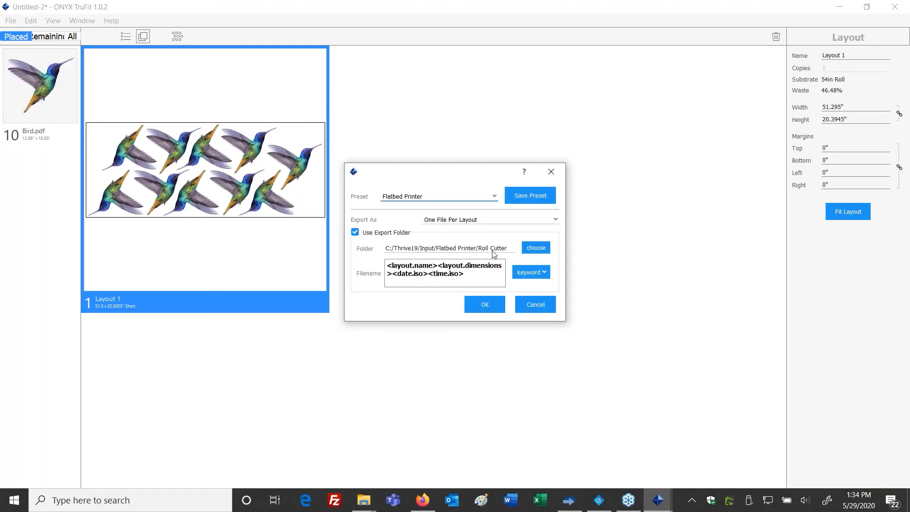
{"action": "left_click", "coordinate": [537, 248]}
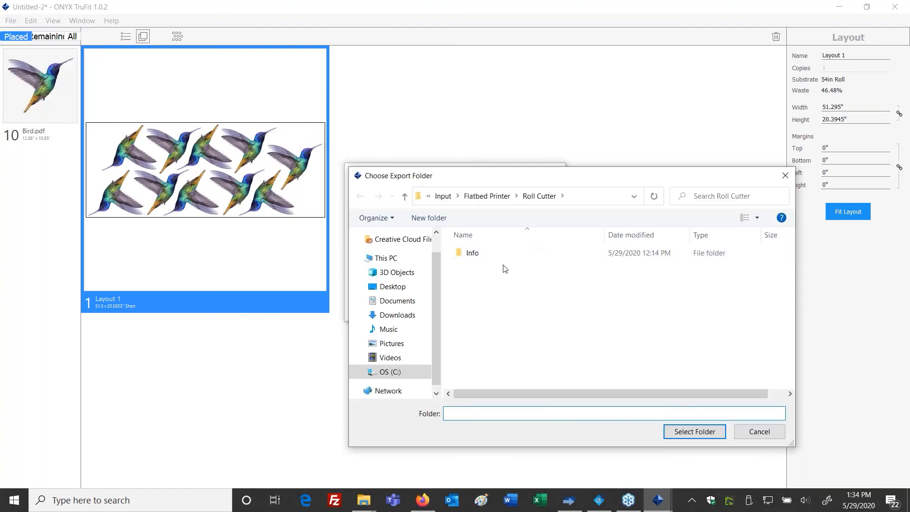
{"action": "left_click", "coordinate": [394, 286]}
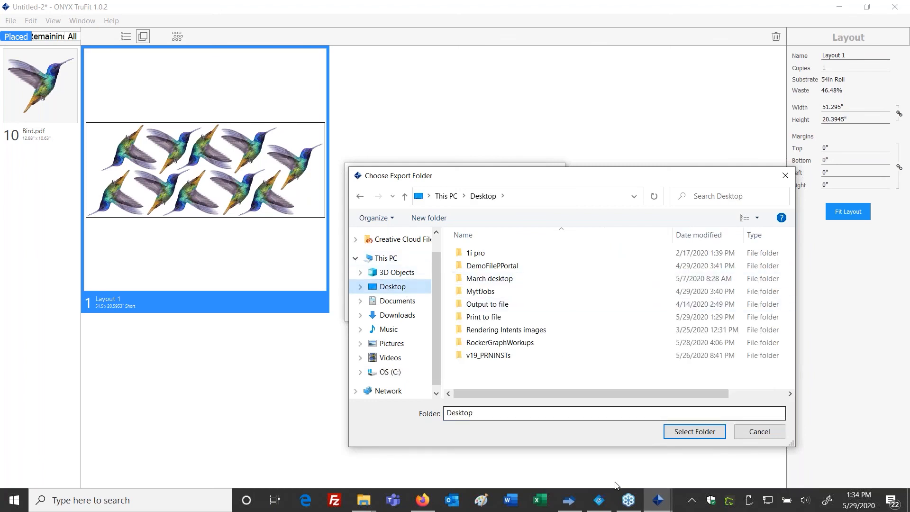
{"action": "left_click", "coordinate": [686, 435]}
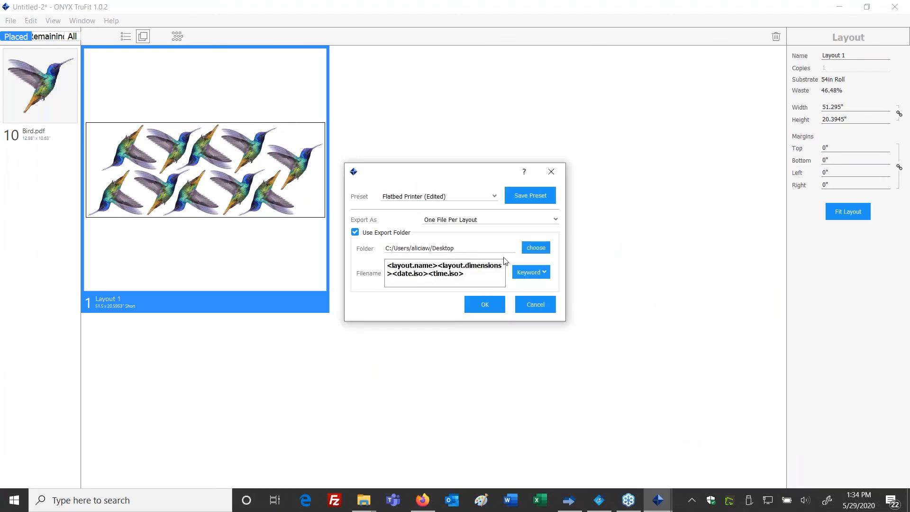
{"action": "left_click", "coordinate": [479, 307]}
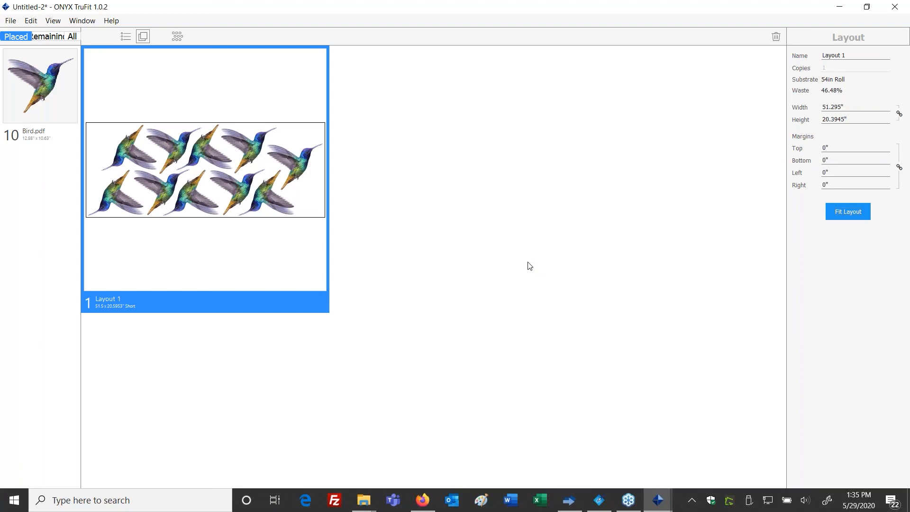
{"action": "left_click", "coordinate": [899, 337]}
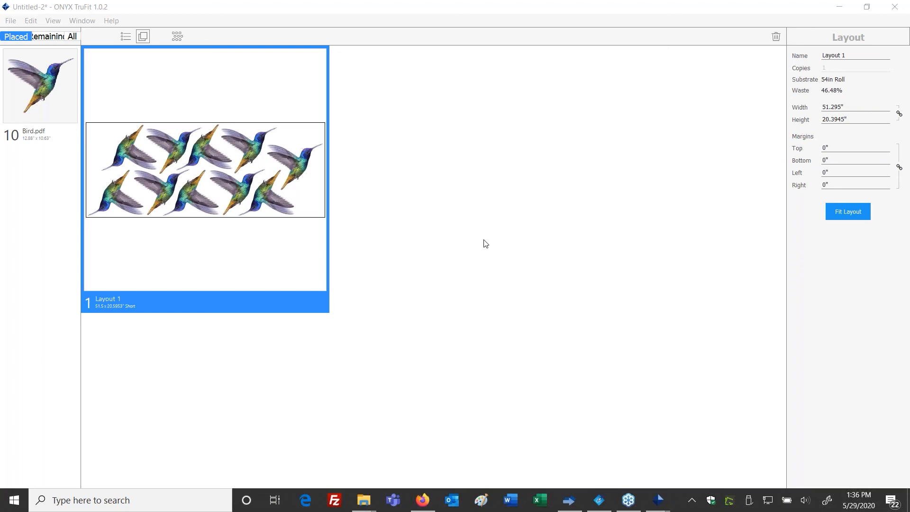
{"action": "left_click", "coordinate": [510, 186]}
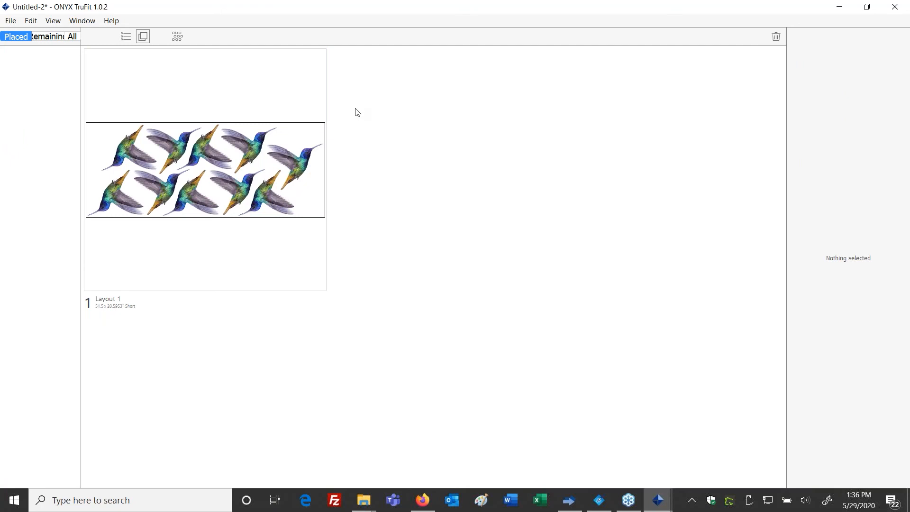
Switch to Firefox, open the MYONYX Videos page on the Onyx site, and look through the first three pages of video titles.
{"action": "left_click", "coordinate": [422, 499]}
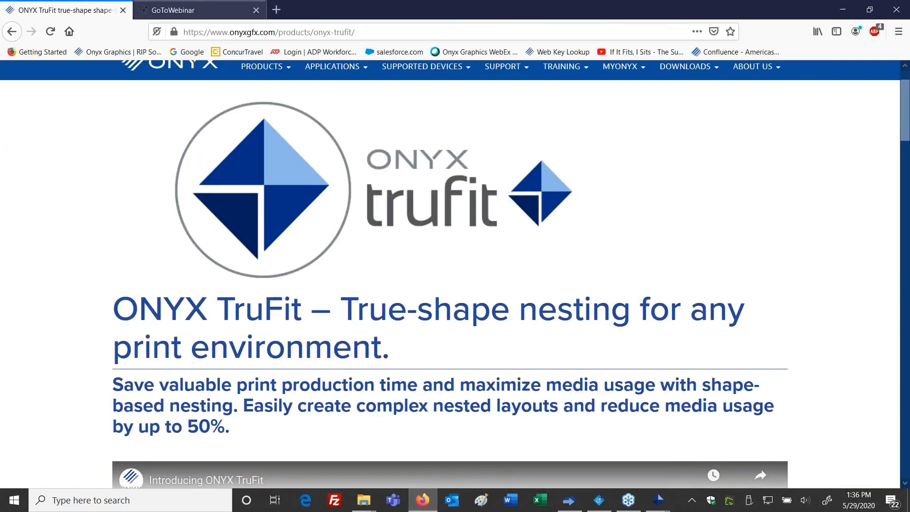
{"action": "left_click", "coordinate": [615, 72]}
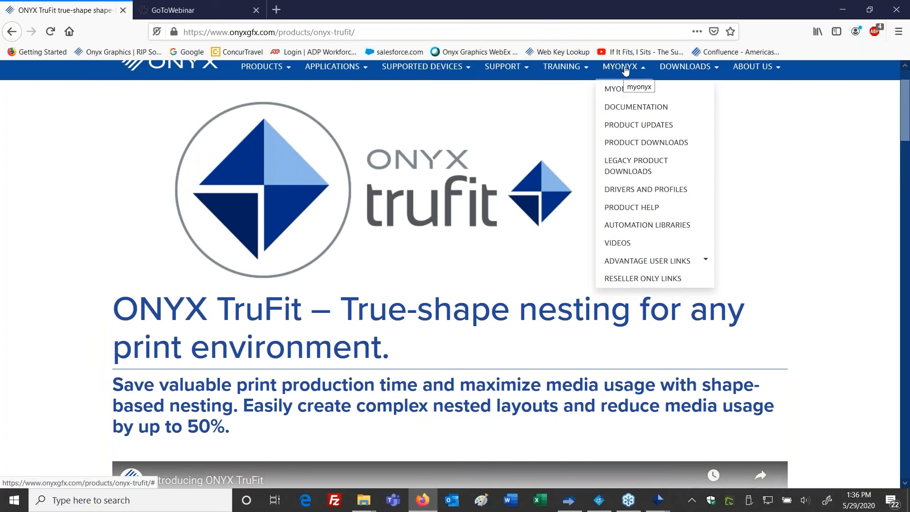
{"action": "left_click", "coordinate": [643, 250]}
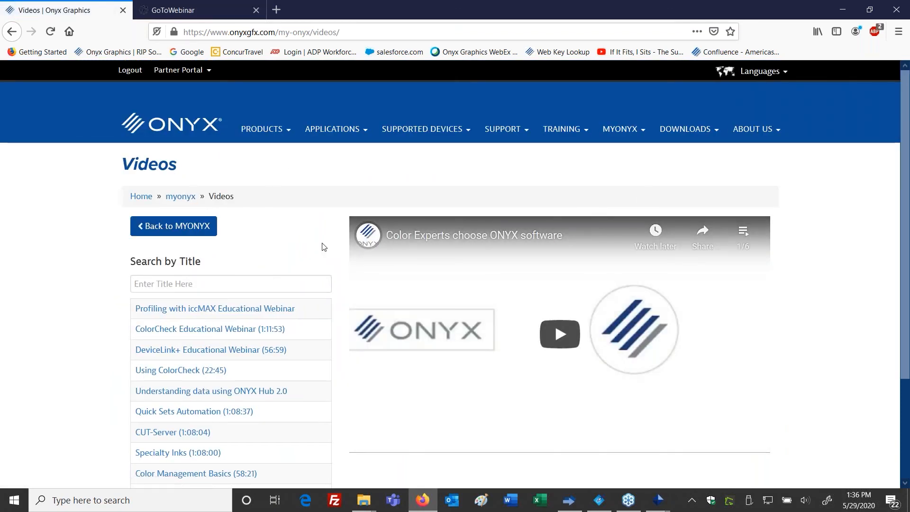
{"action": "scroll", "coordinate": [323, 228], "scroll_direction": "down", "scroll_amount": 2}
{"action": "scroll", "coordinate": [322, 227], "scroll_direction": "down", "scroll_amount": 1}
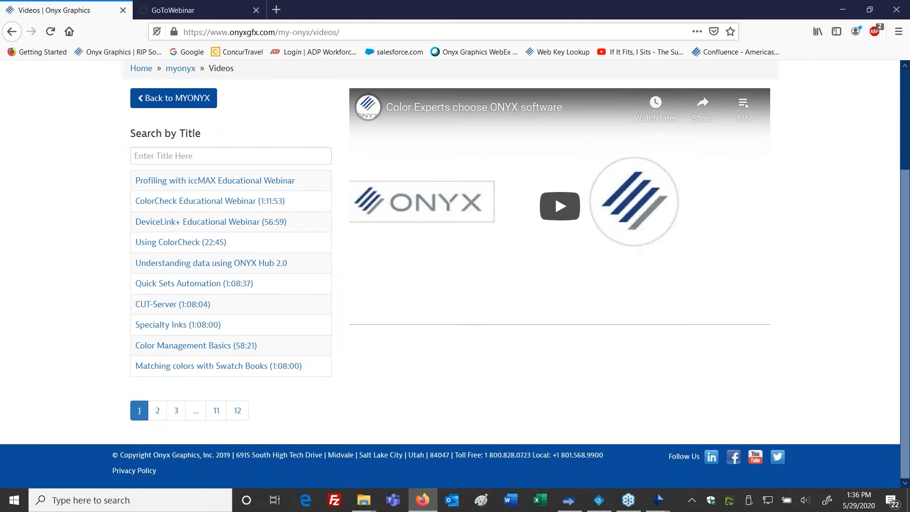
{"action": "left_click", "coordinate": [157, 412]}
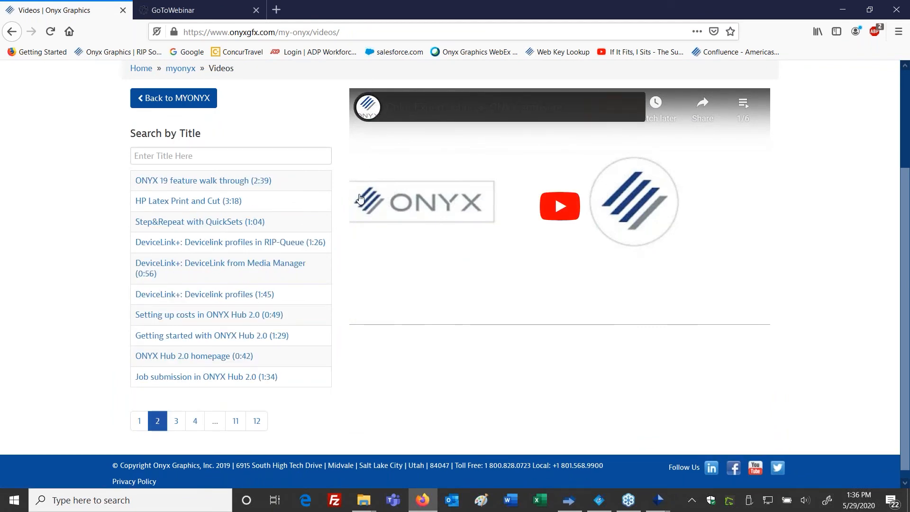
{"action": "left_click", "coordinate": [177, 421]}
{"action": "scroll", "coordinate": [315, 136], "scroll_direction": "up", "scroll_amount": 3}
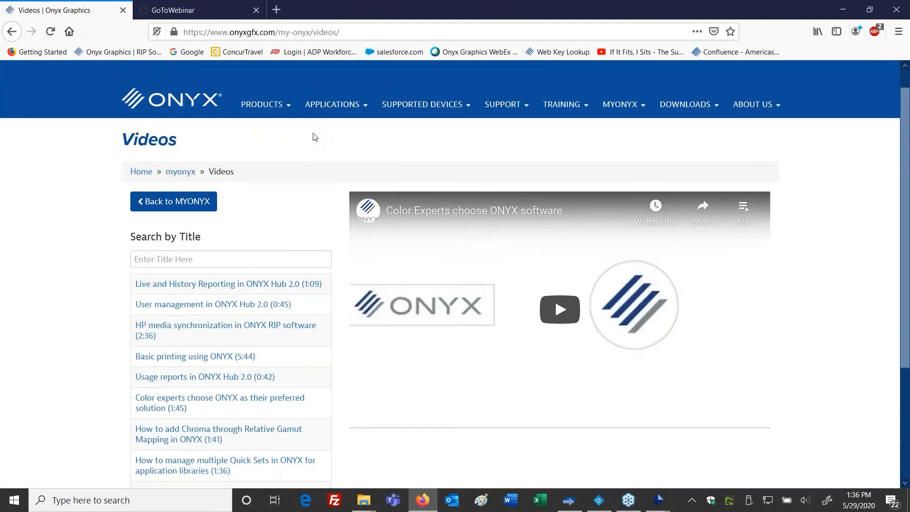
Search the web for "onyx tv youtube" in a new browser tab.
{"action": "left_click", "coordinate": [276, 9]}
{"action": "left_click", "coordinate": [354, 117]}
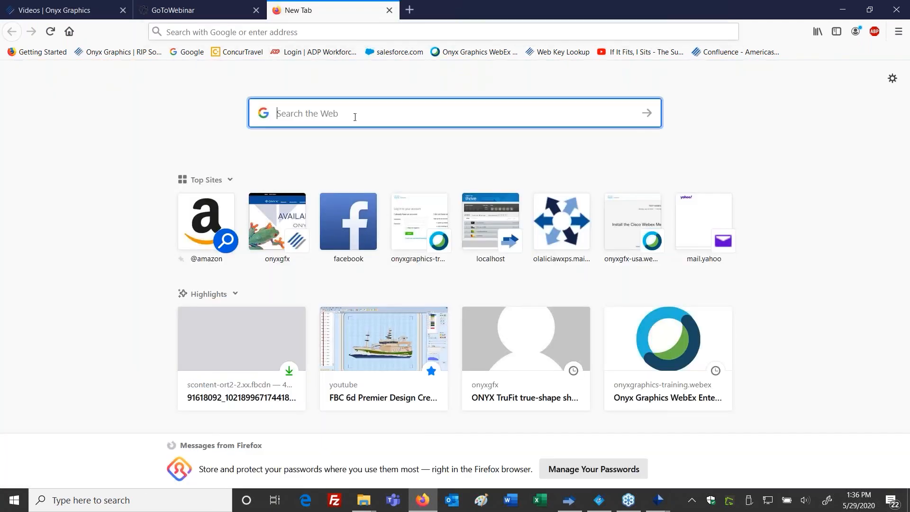
{"action": "type", "text": "onyx"}
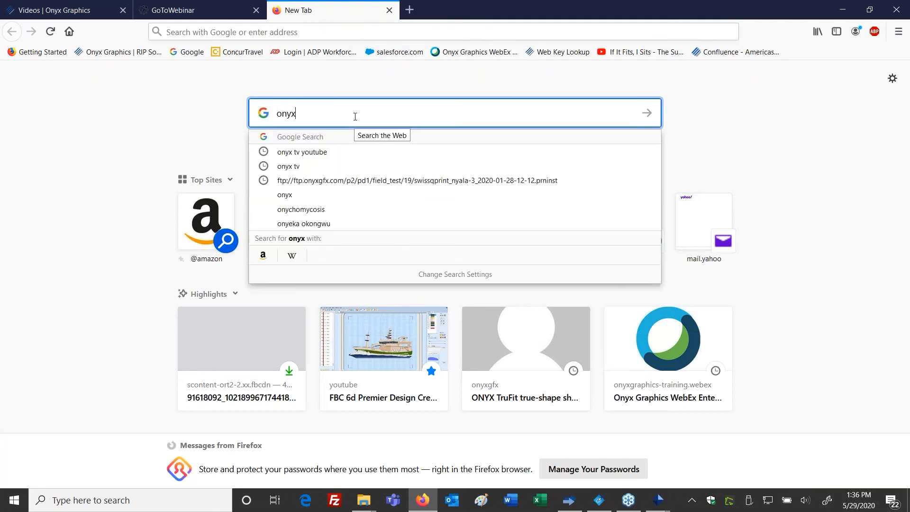
{"action": "type", "text": " tv yo"}
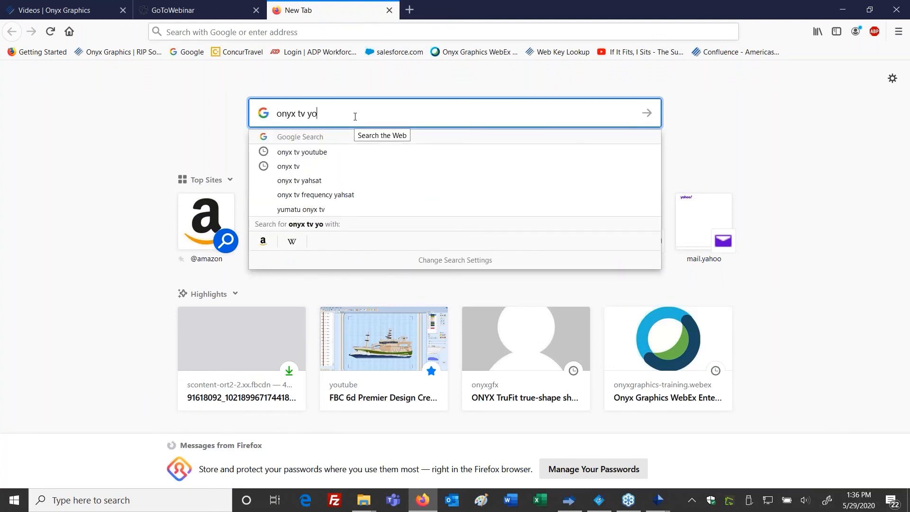
{"action": "type", "text": "utube"}
{"action": "key", "text": "Return"}
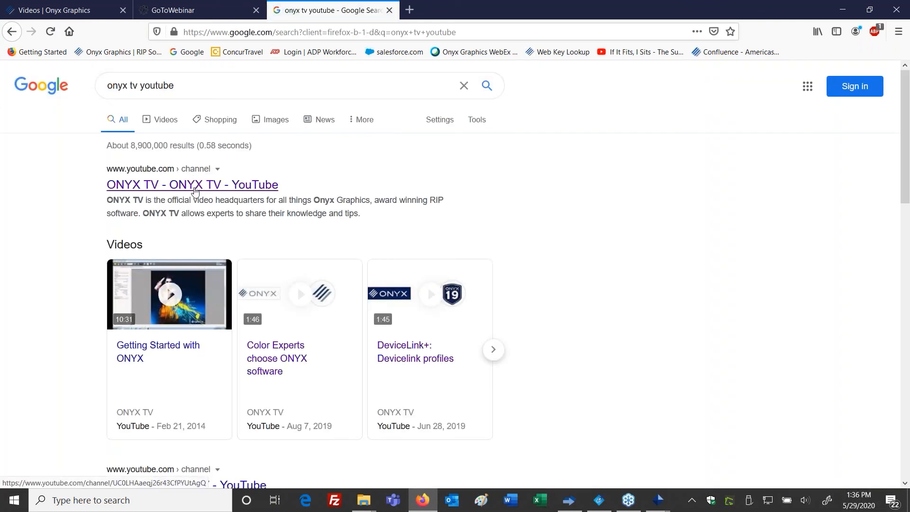
Open the ONYX TV channel on YouTube and browse its uploaded videos for TruFit tutorials.
{"action": "left_click", "coordinate": [151, 189]}
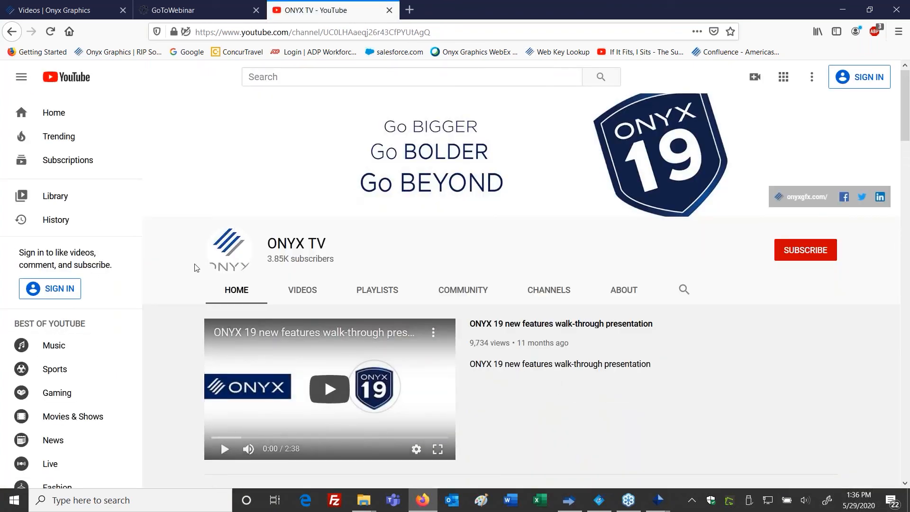
{"action": "left_click", "coordinate": [291, 291]}
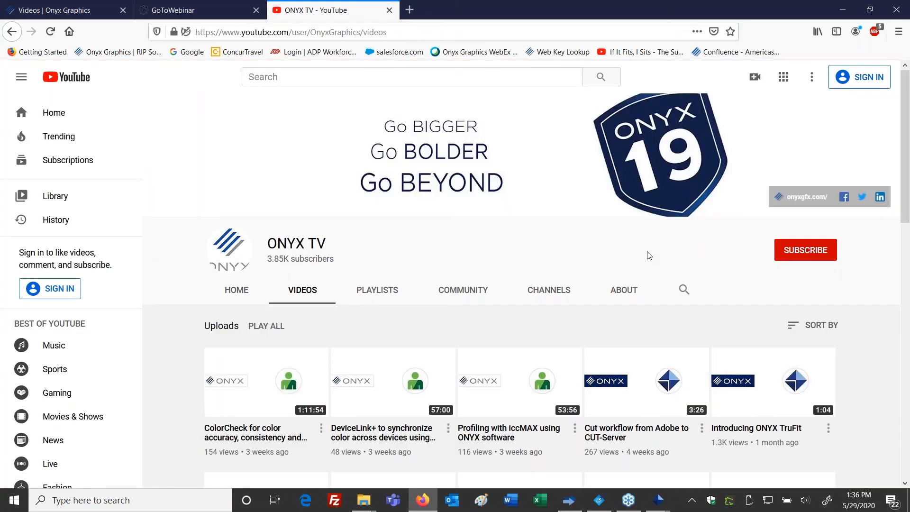
{"action": "scroll", "coordinate": [647, 254], "scroll_direction": "down", "scroll_amount": 2}
{"action": "scroll", "coordinate": [648, 255], "scroll_direction": "down", "scroll_amount": 4}
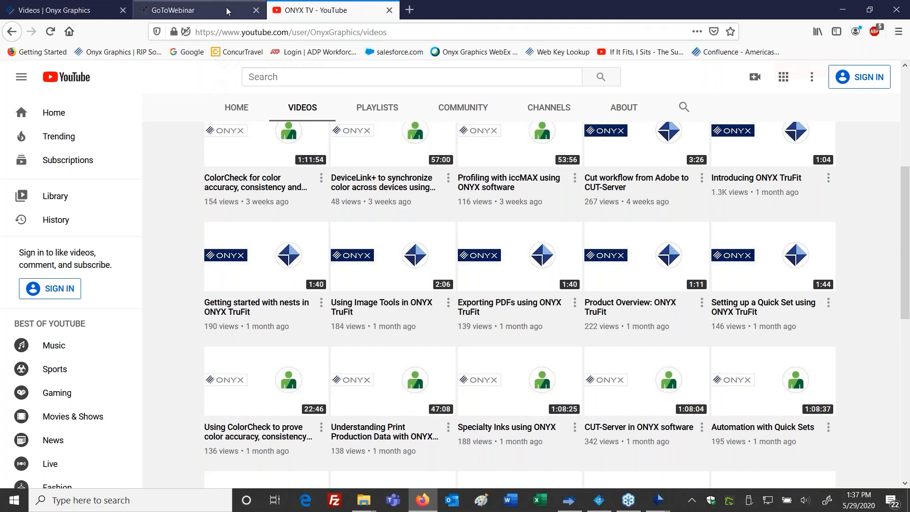
Return to the Onyx website, open the ONYX TruFit product page, and review it down to the trial request form.
{"action": "left_click", "coordinate": [106, 15]}
{"action": "mouse_move", "coordinate": [262, 129]}
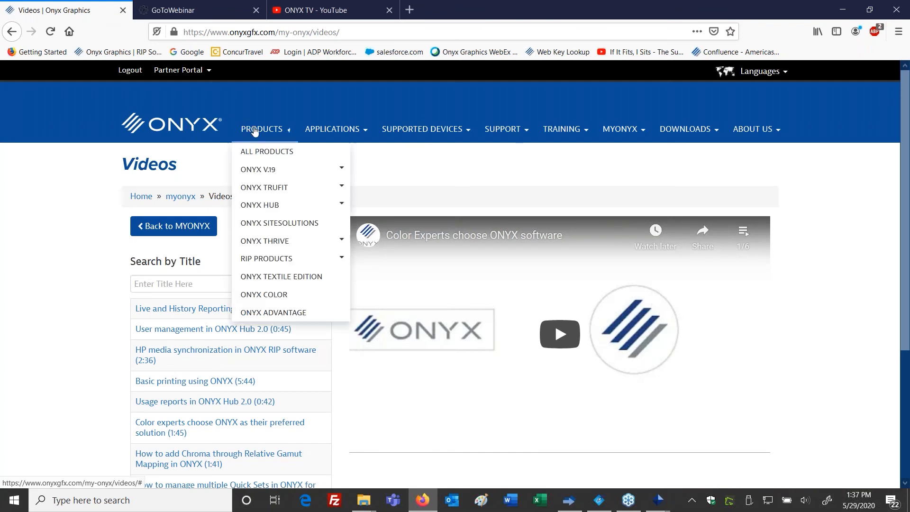
{"action": "mouse_move", "coordinate": [258, 188]}
{"action": "left_click", "coordinate": [394, 190]}
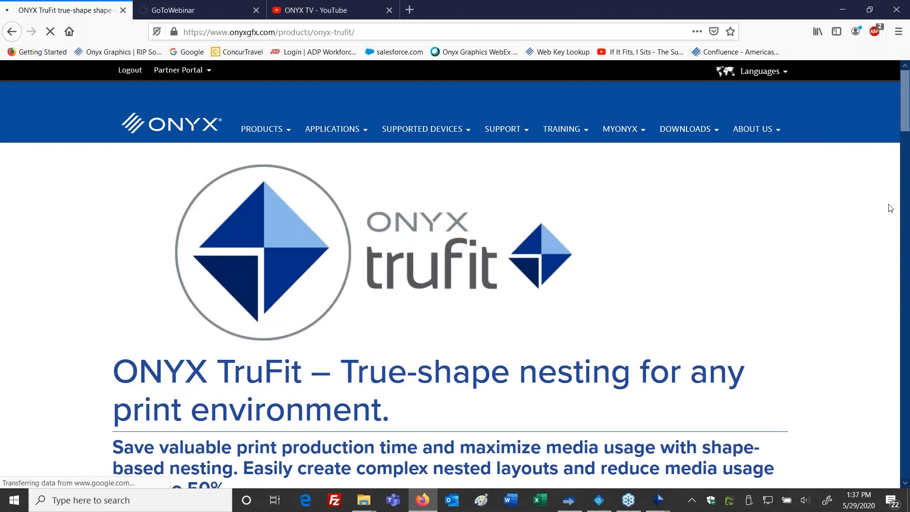
{"action": "scroll", "coordinate": [890, 207], "scroll_direction": "down", "scroll_amount": 3}
{"action": "scroll", "coordinate": [889, 208], "scroll_direction": "down", "scroll_amount": 3}
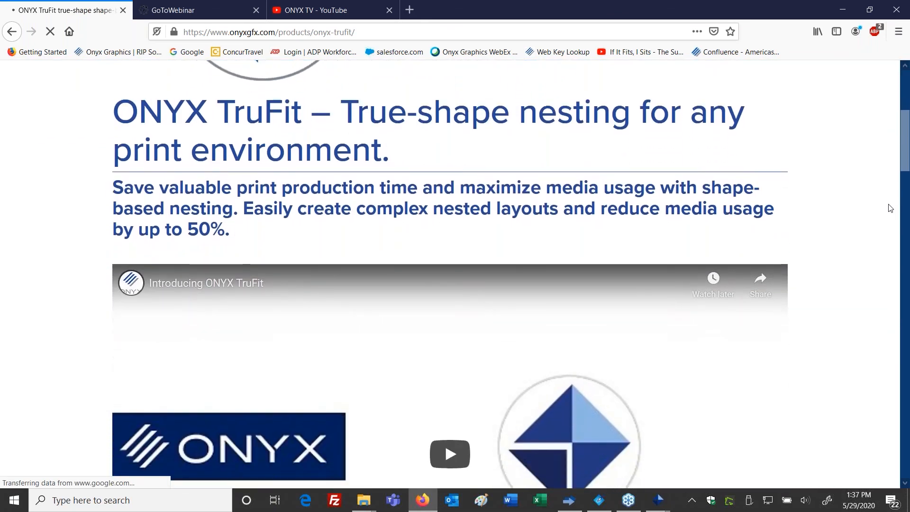
{"action": "scroll", "coordinate": [890, 208], "scroll_direction": "down", "scroll_amount": 10}
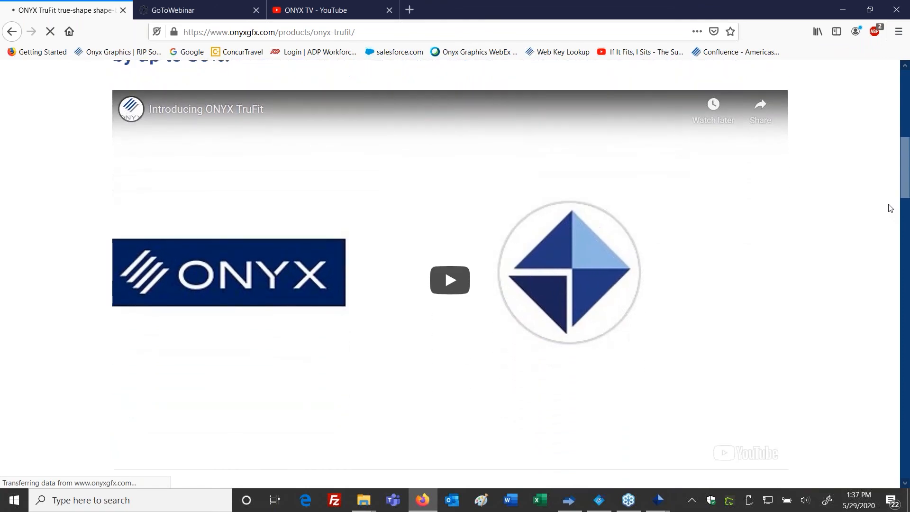
{"action": "scroll", "coordinate": [890, 208], "scroll_direction": "down", "scroll_amount": 10}
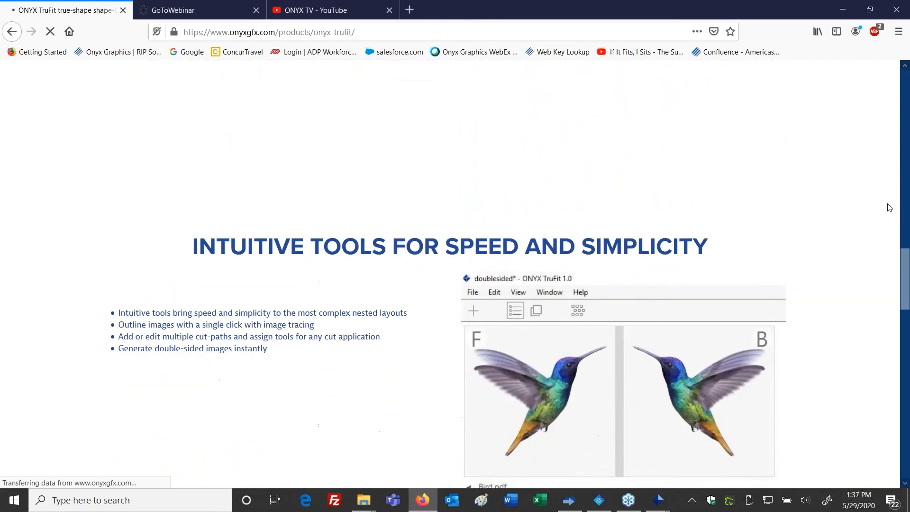
{"action": "scroll", "coordinate": [888, 207], "scroll_direction": "down", "scroll_amount": 13}
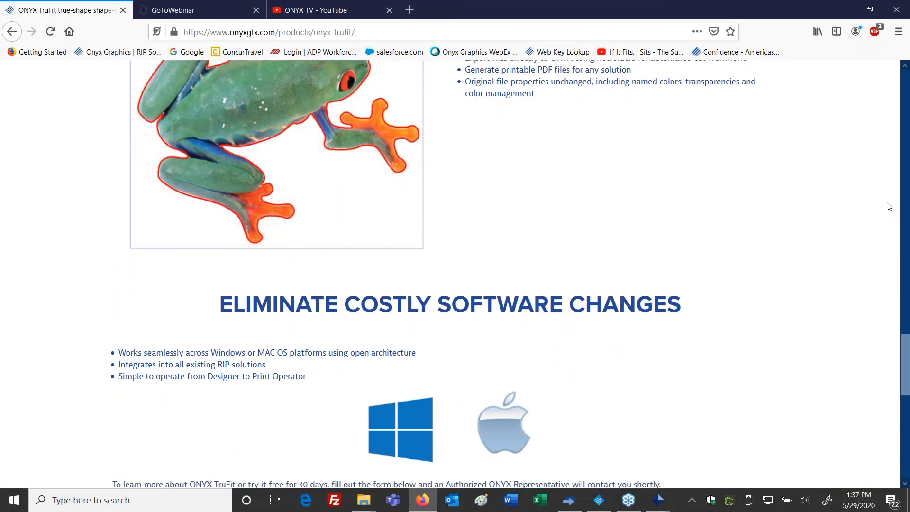
{"action": "scroll", "coordinate": [889, 207], "scroll_direction": "down", "scroll_amount": 5}
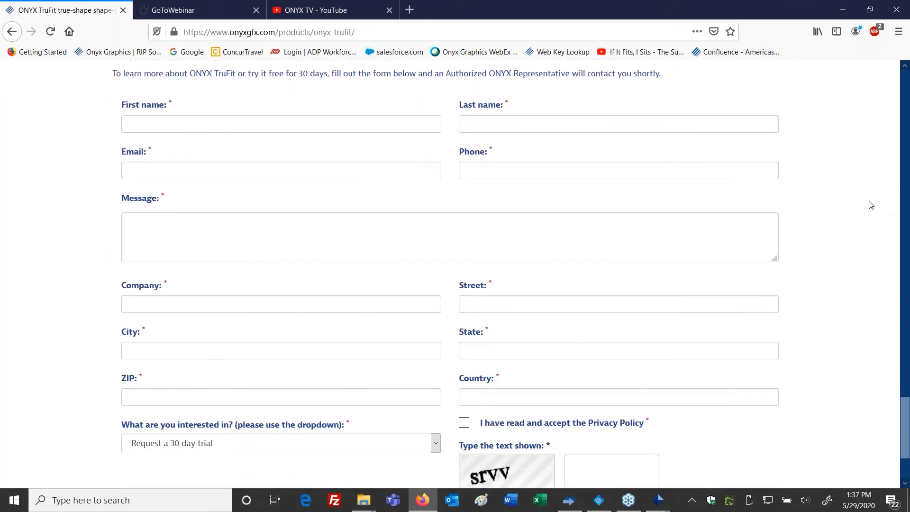
Examine the trial request form's required fields and the choices for what the requester is interested in.
{"action": "scroll", "coordinate": [905, 405], "scroll_direction": "up", "scroll_amount": 1}
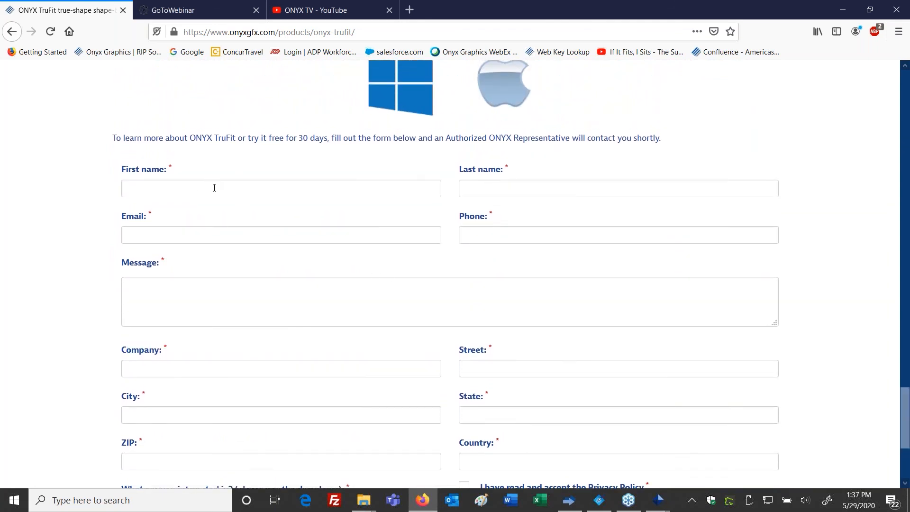
{"action": "scroll", "coordinate": [539, 271], "scroll_direction": "down", "scroll_amount": 1}
{"action": "scroll", "coordinate": [371, 374], "scroll_direction": "down", "scroll_amount": 2}
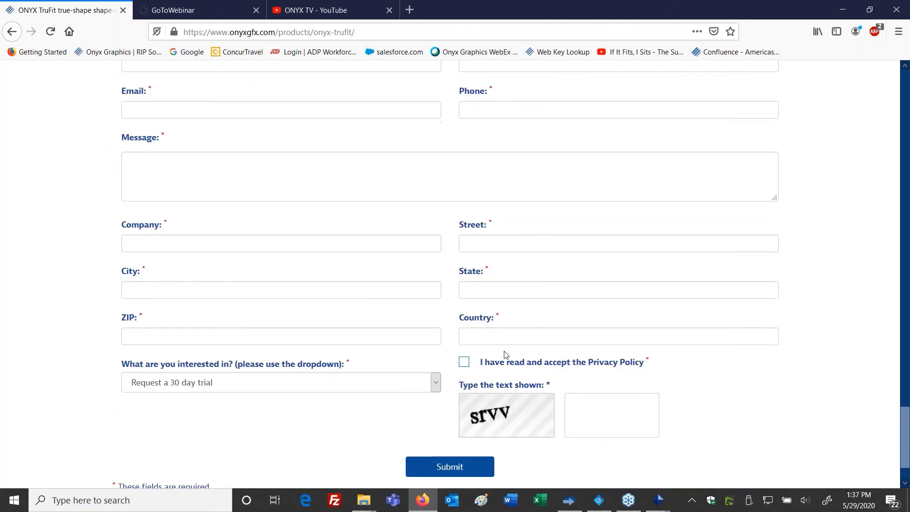
{"action": "left_click", "coordinate": [436, 386]}
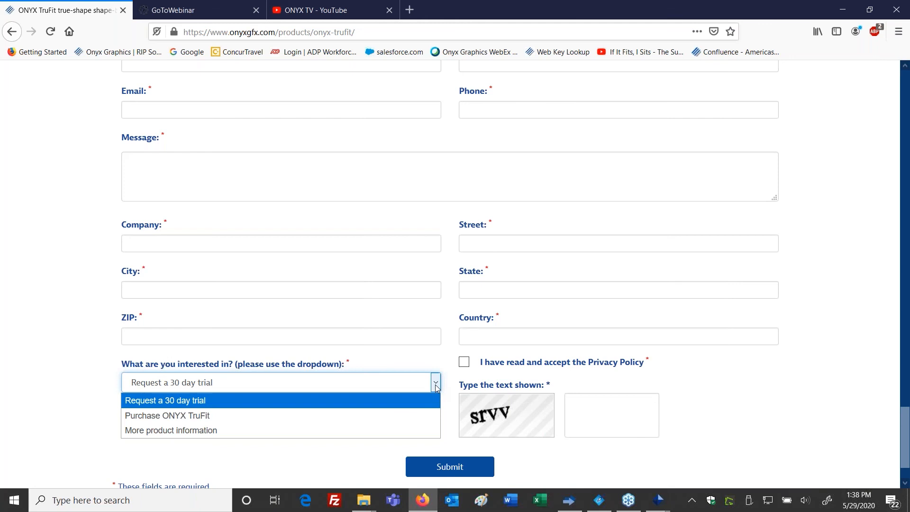
{"action": "left_click", "coordinate": [436, 387]}
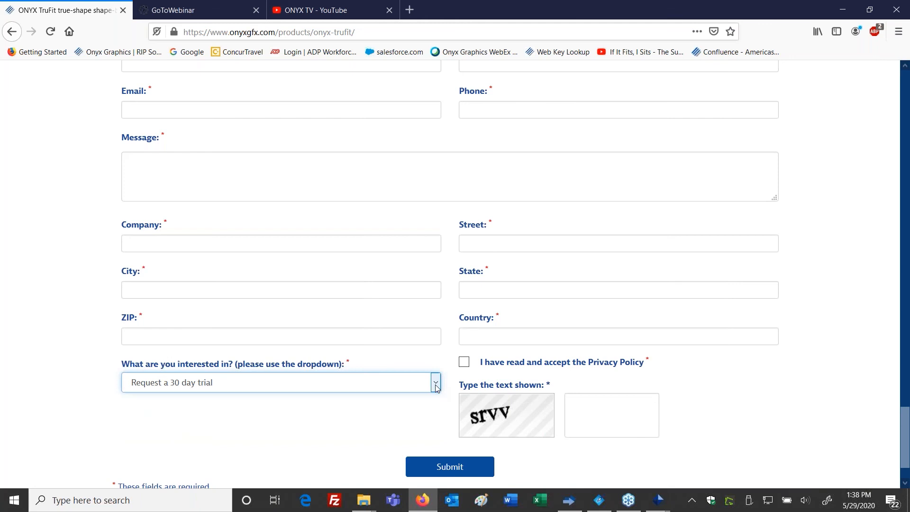
{"action": "scroll", "coordinate": [426, 408], "scroll_direction": "down", "scroll_amount": 2}
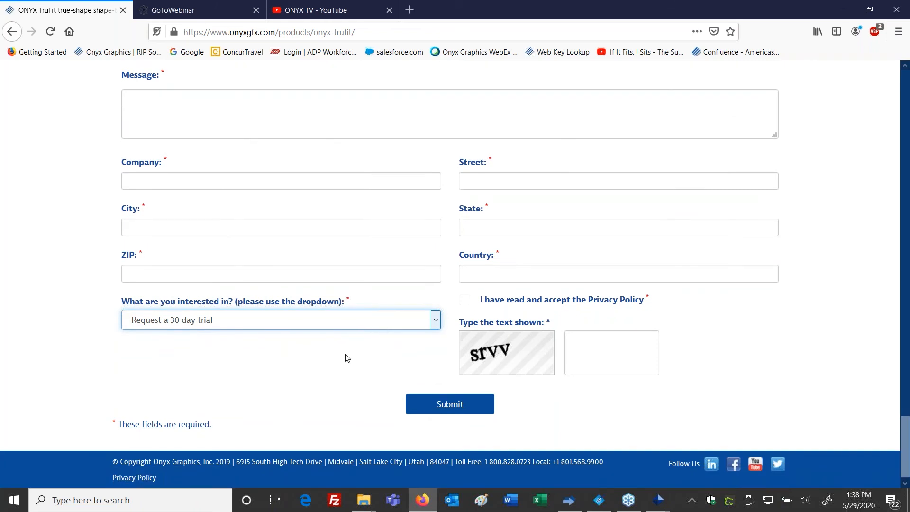
{"action": "scroll", "coordinate": [346, 360], "scroll_direction": "up", "scroll_amount": 2}
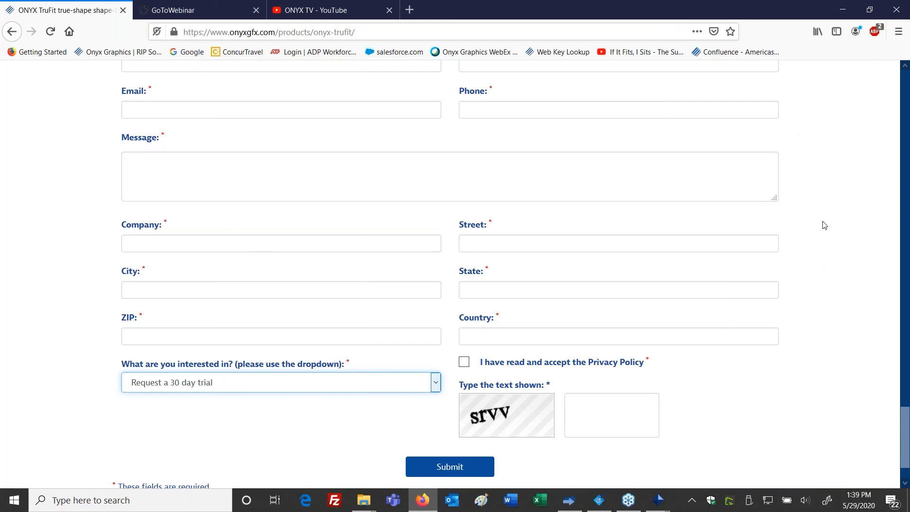
Go back up to the introduction of the ONYX TruFit product page.
{"action": "scroll", "coordinate": [822, 224], "scroll_direction": "up", "scroll_amount": 1}
{"action": "scroll", "coordinate": [822, 225], "scroll_direction": "up", "scroll_amount": 1}
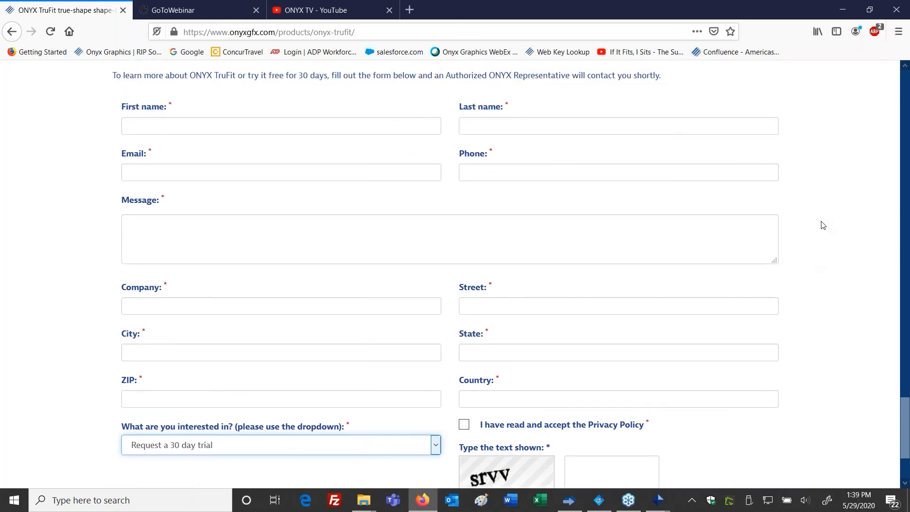
{"action": "scroll", "coordinate": [822, 225], "scroll_direction": "up", "scroll_amount": 12}
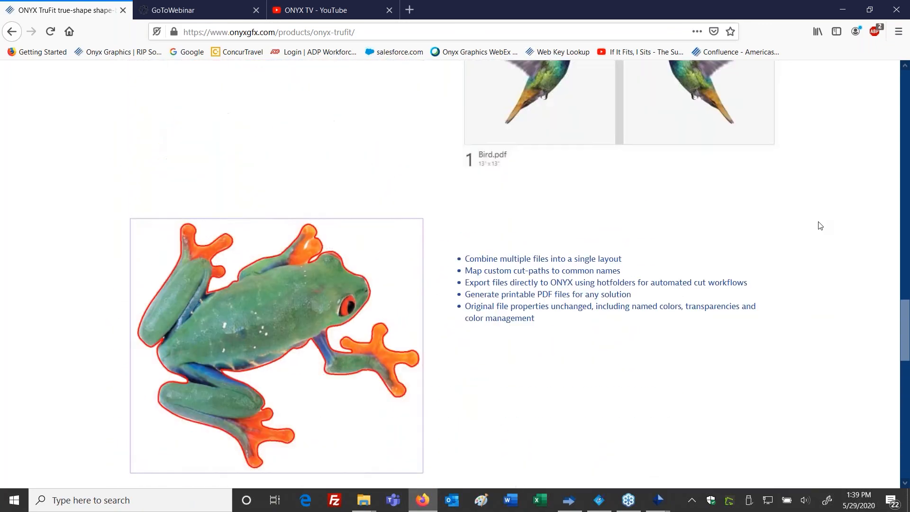
{"action": "scroll", "coordinate": [820, 225], "scroll_direction": "up", "scroll_amount": 15}
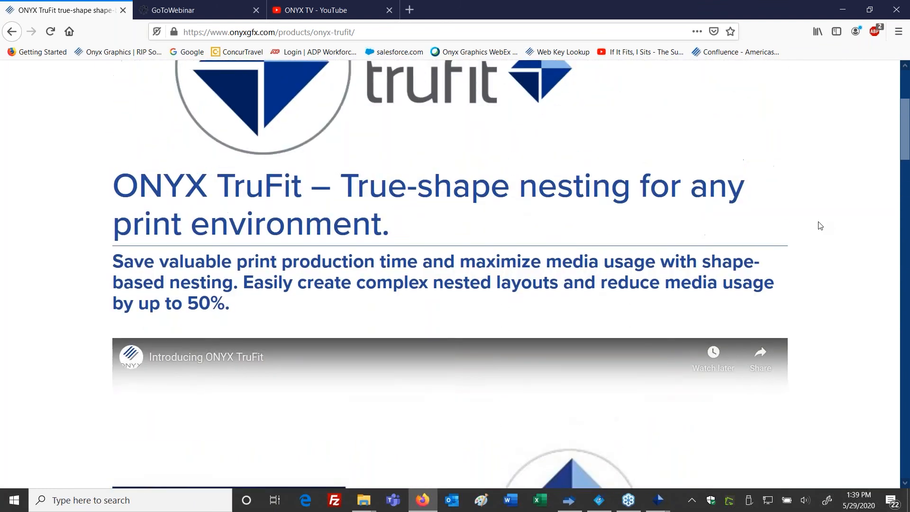
{"action": "scroll", "coordinate": [820, 225], "scroll_direction": "up", "scroll_amount": 3}
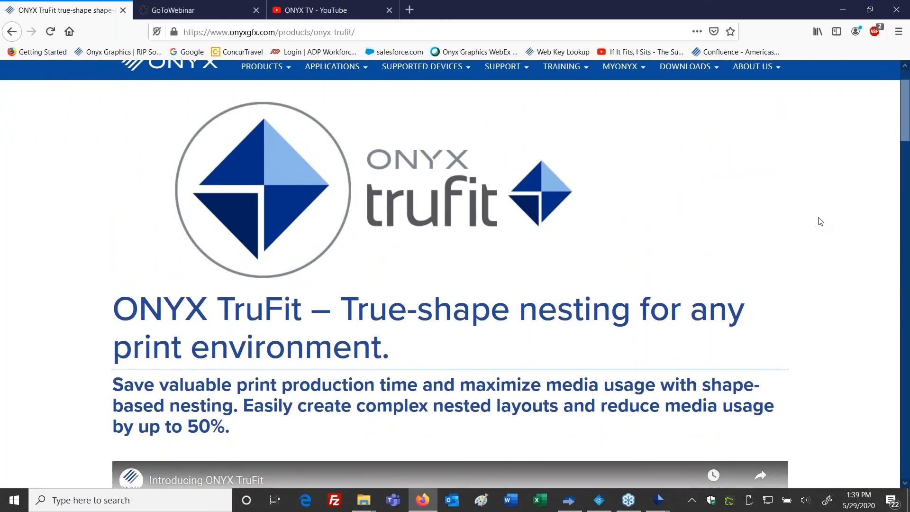